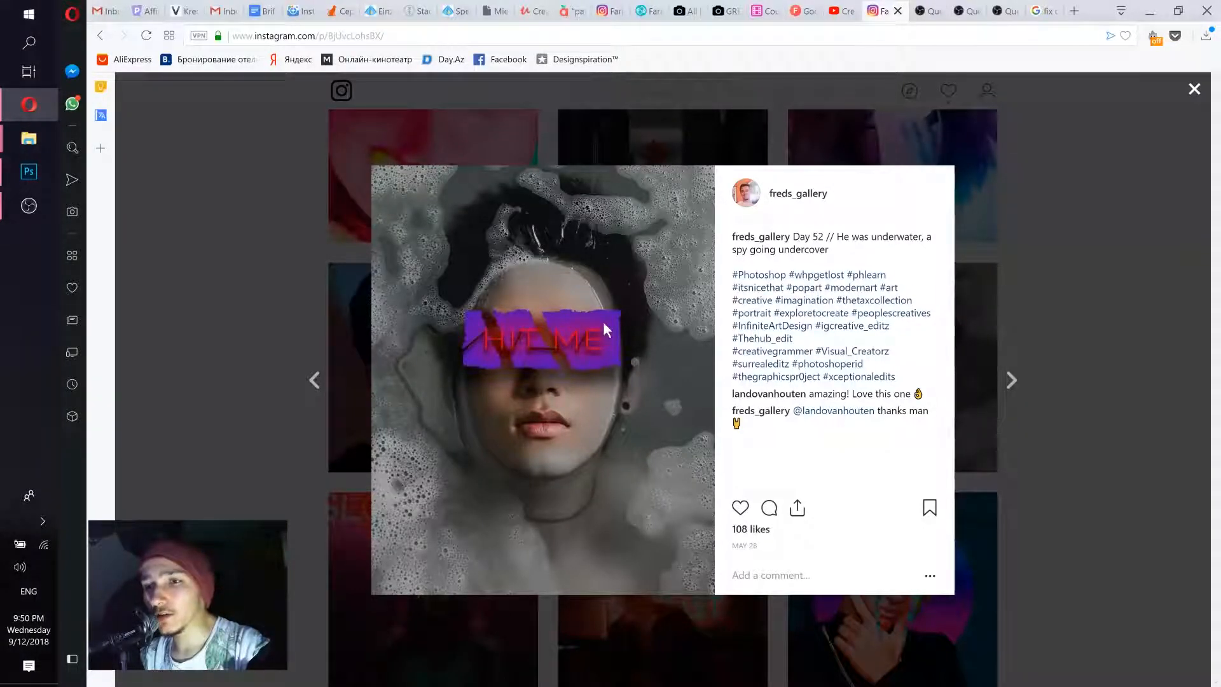
Step: Switch to Photoshop, open the new document settings, and glance back at the reference artwork in the browser
click(34, 170)
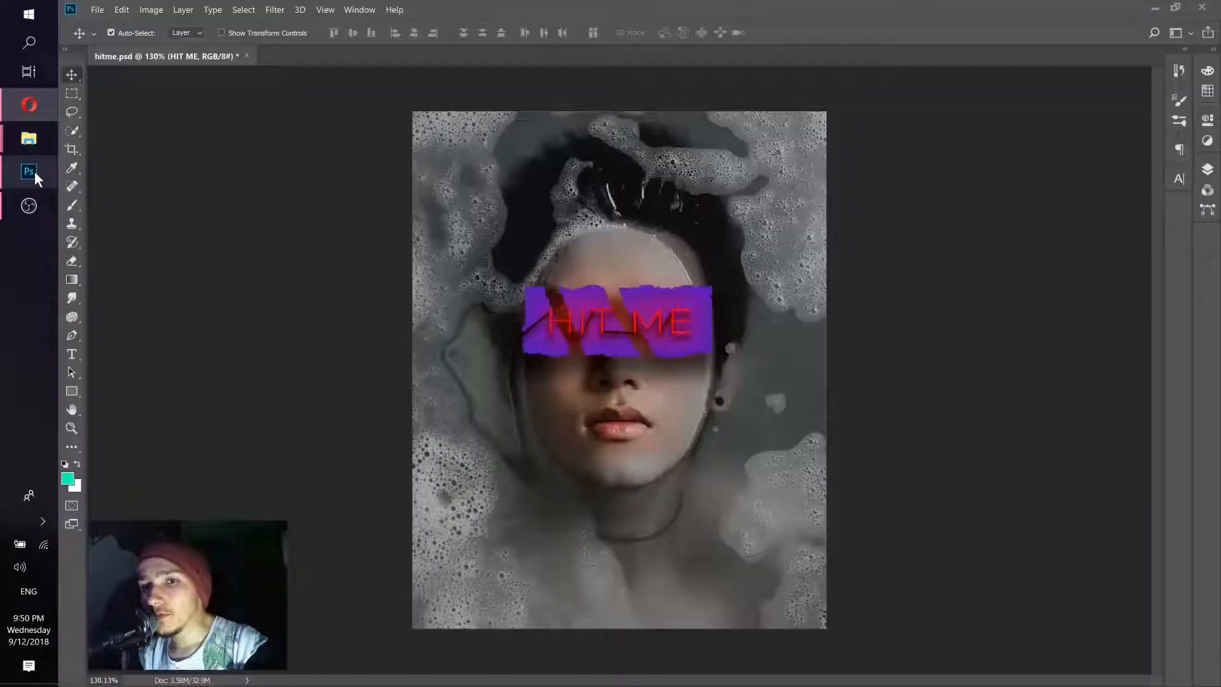
click(96, 10)
click(107, 23)
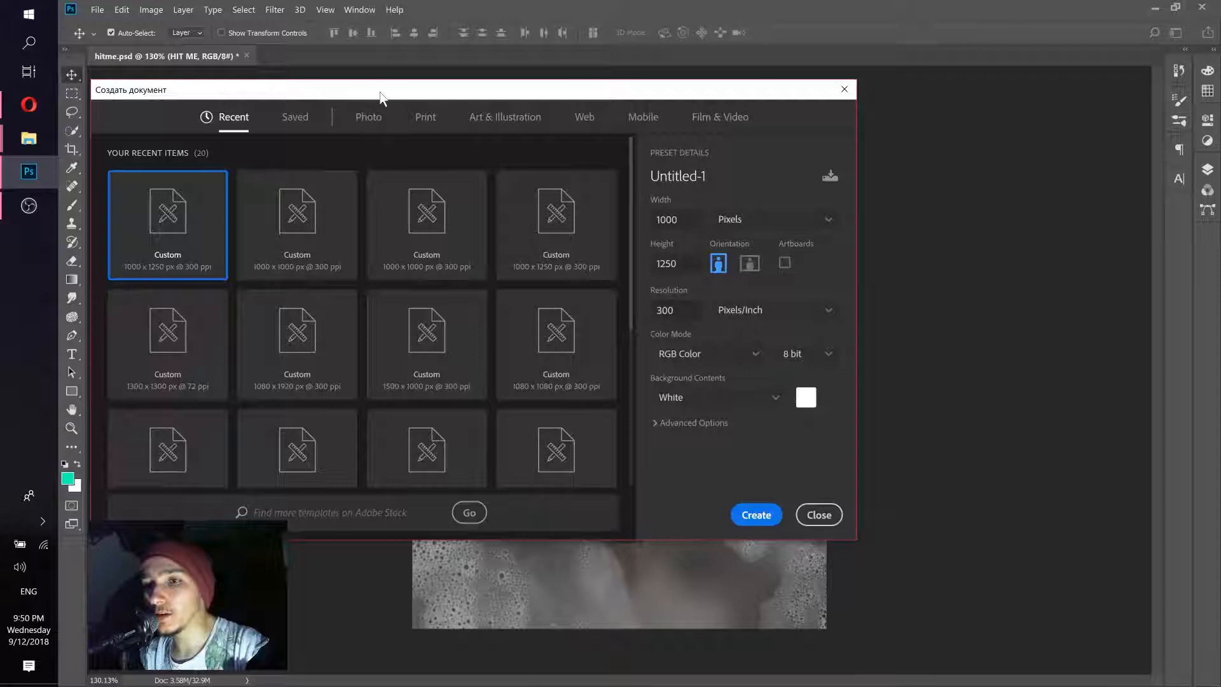
drag(380, 97, 519, 116)
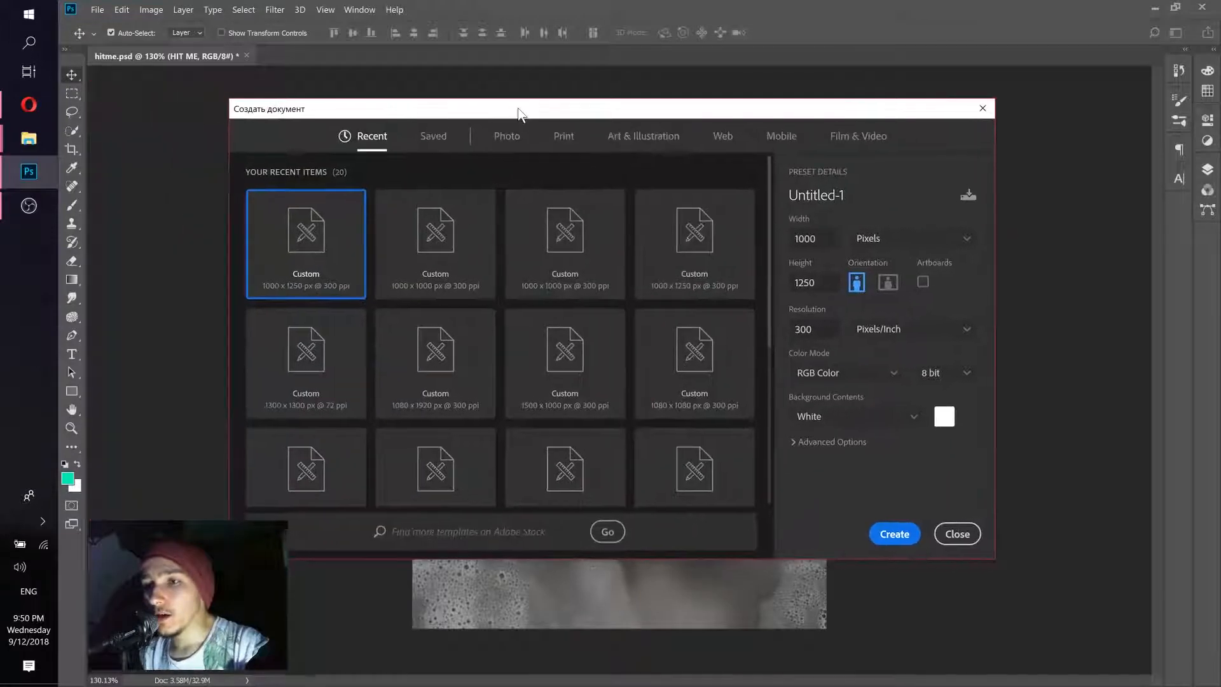
click(859, 195)
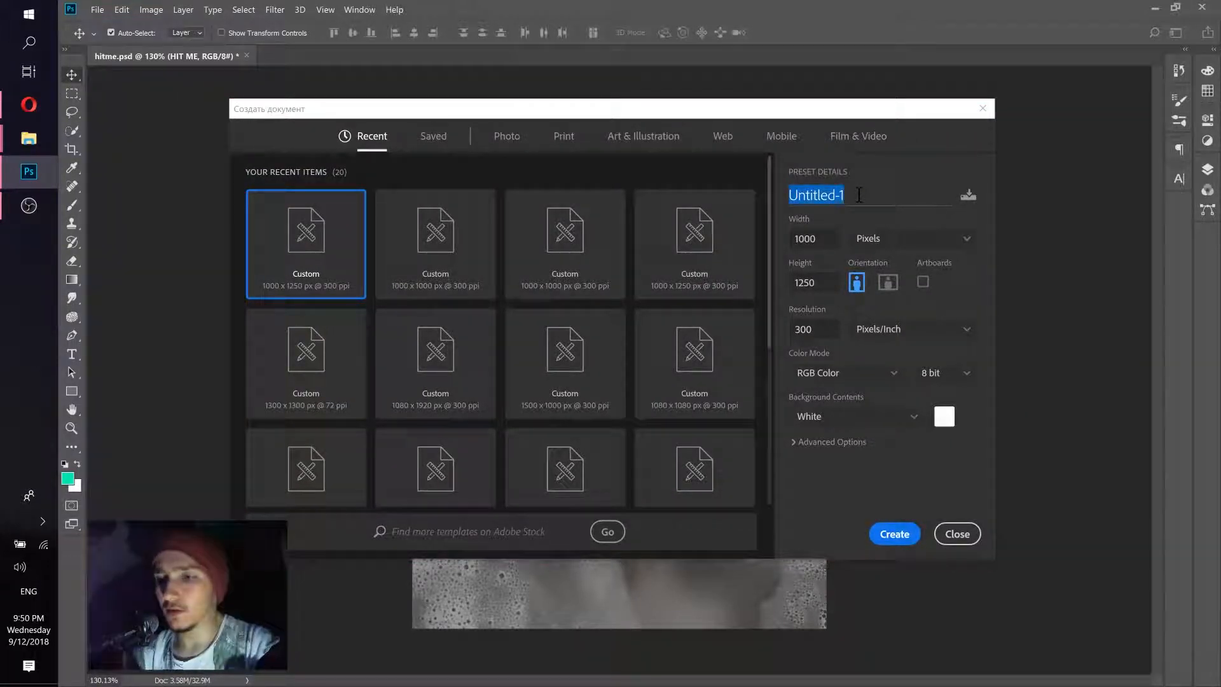
click(43, 105)
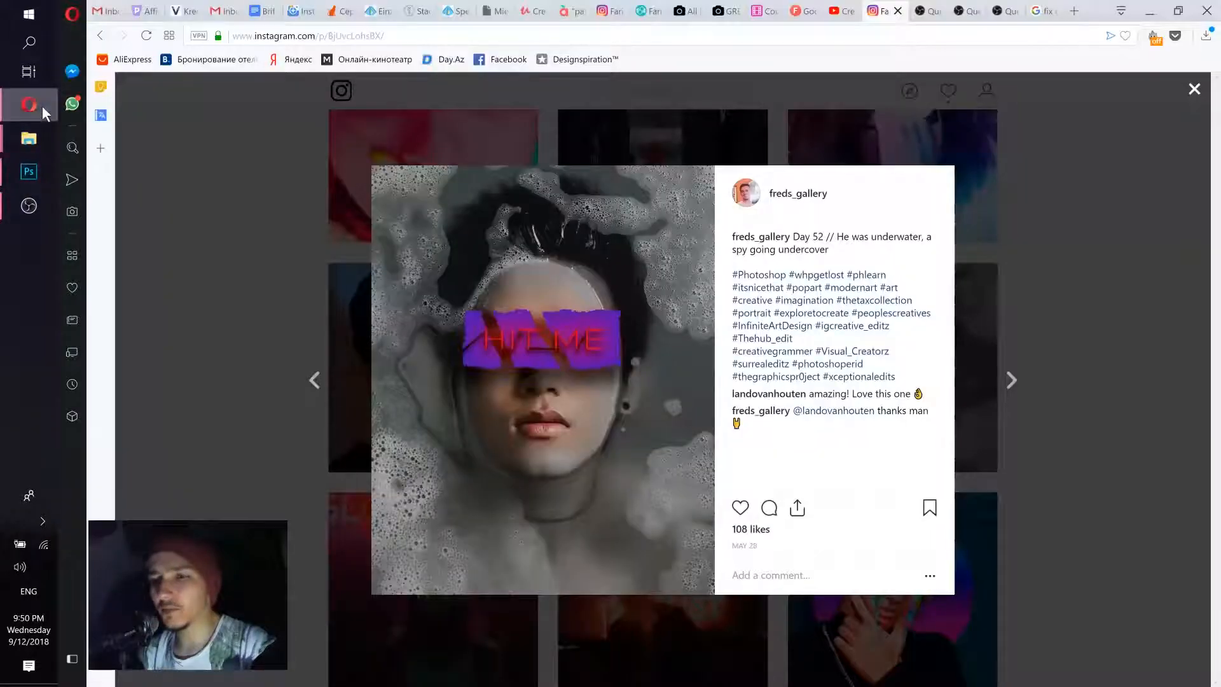
click(42, 106)
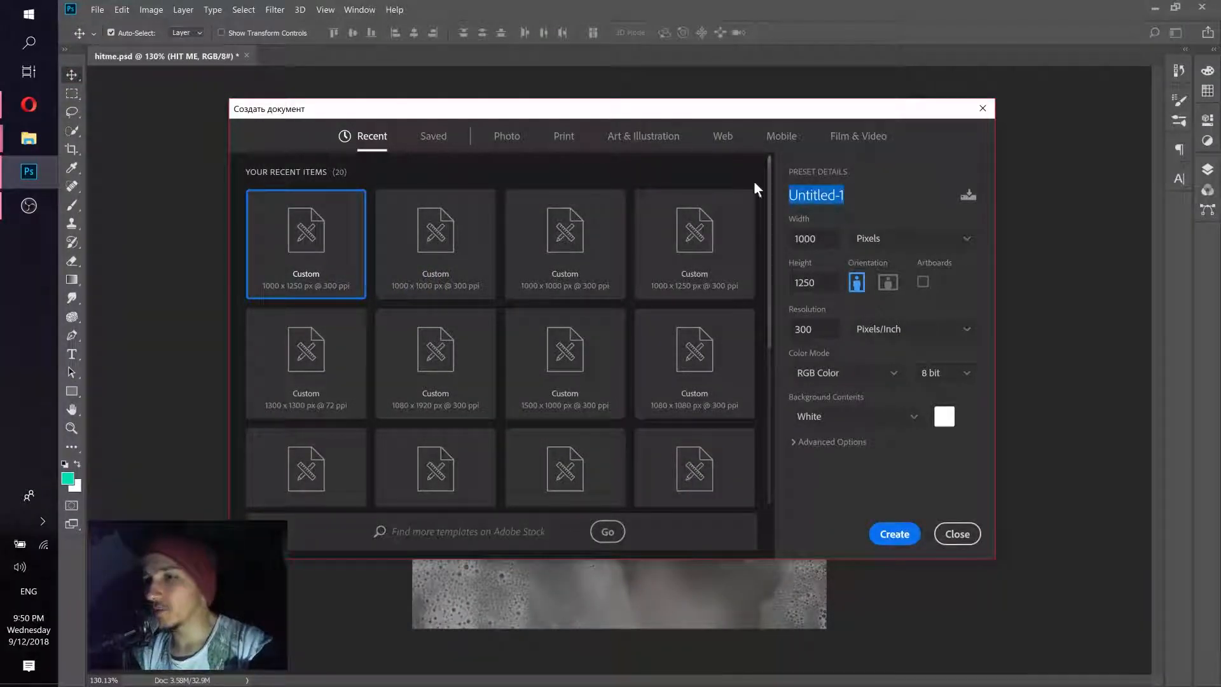
Step: Name the new document Hit Me and create it at 1000 x 1250 pixels, 300 pixels/inch, RGB with a white background
click(850, 195)
key(BackSpace)
key(BackSpace)
key(BackSpace)
key(BackSpace)
key(BackSpace)
key(BackSpace)
key(BackSpace)
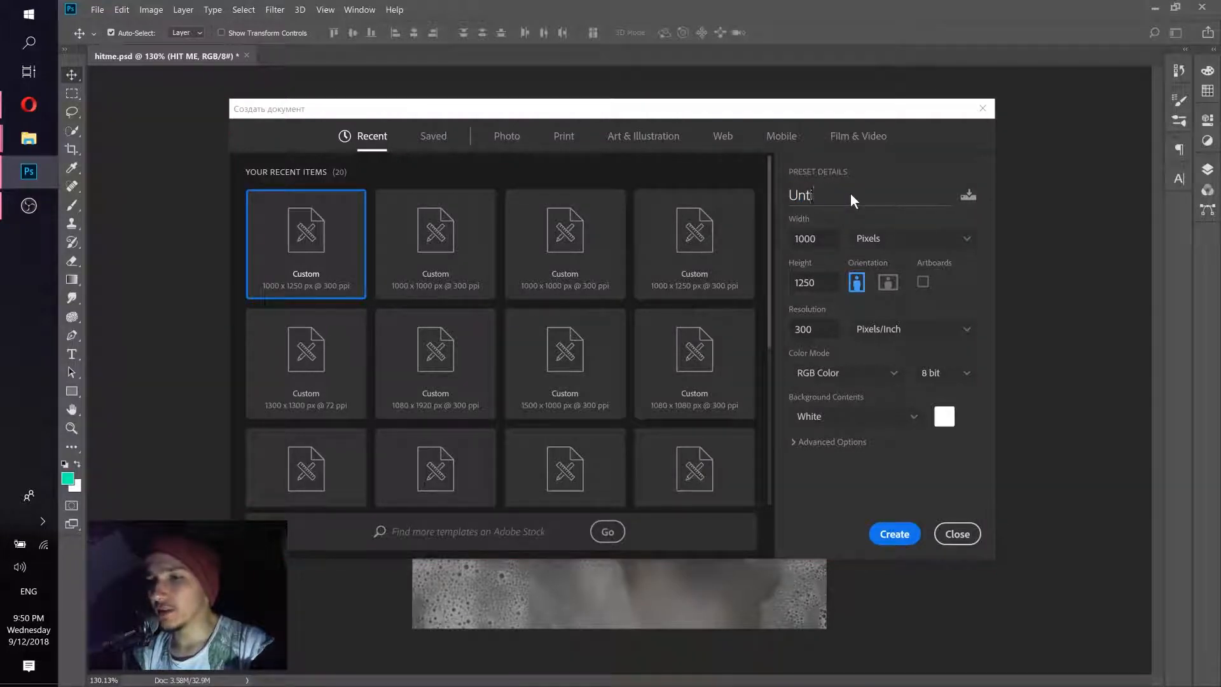
text(Hit )
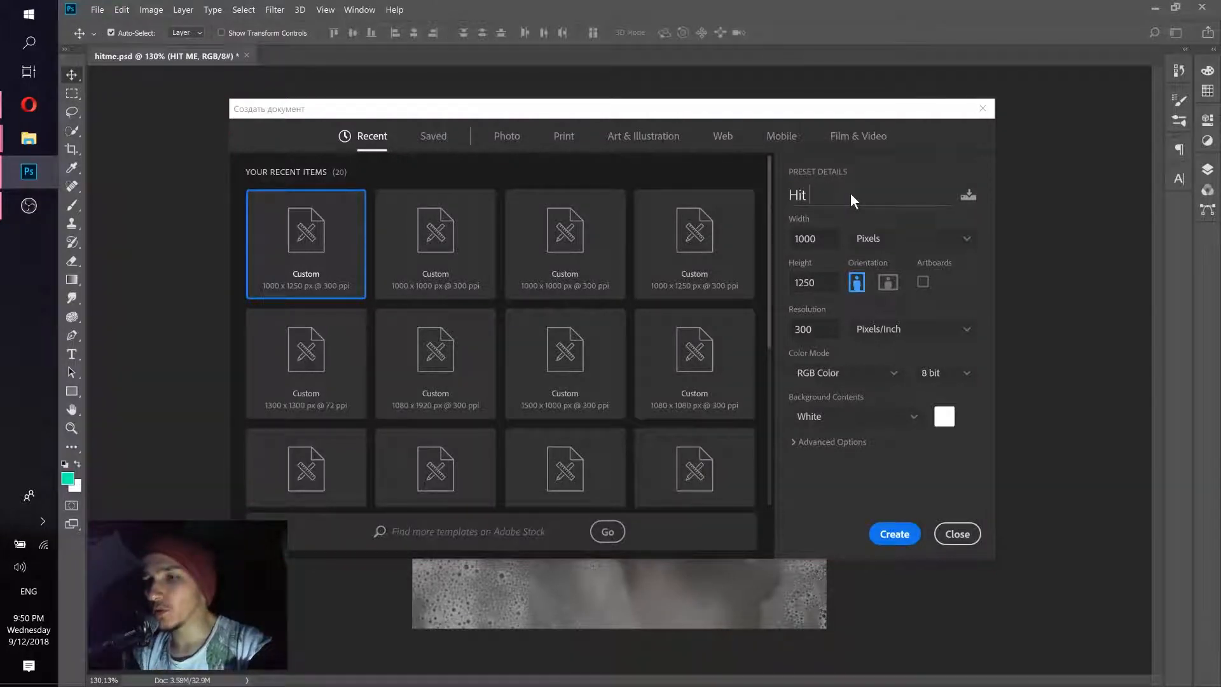
text(Me)
key(Tab)
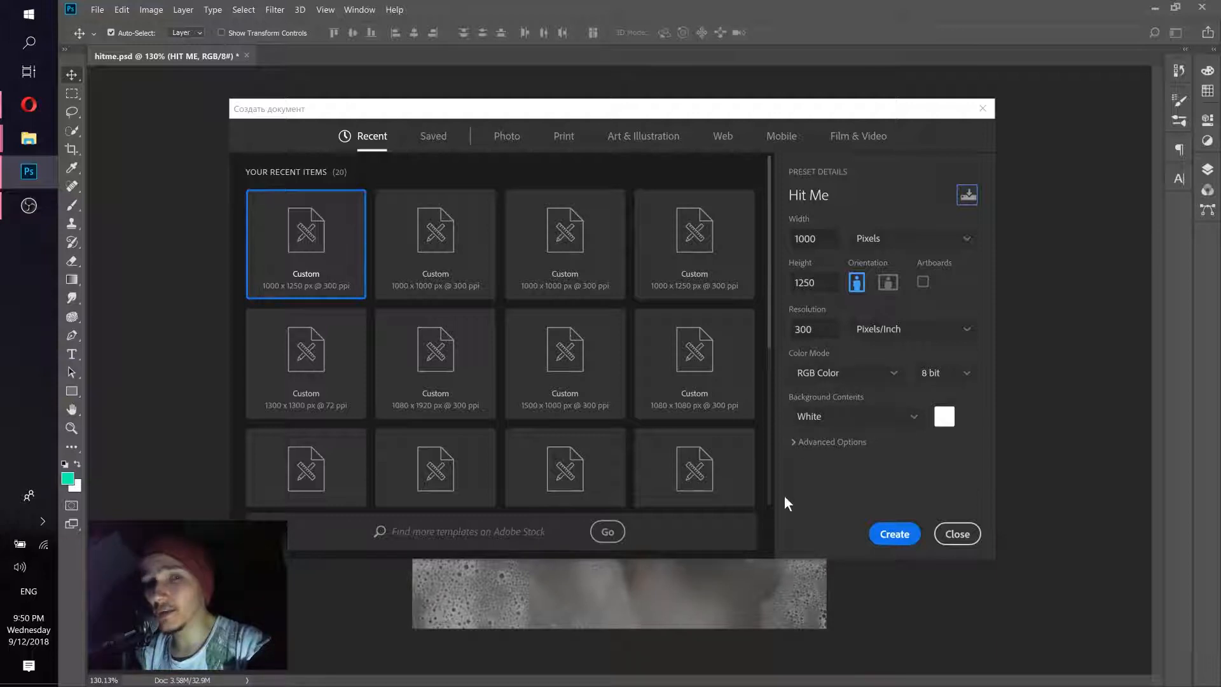
click(891, 536)
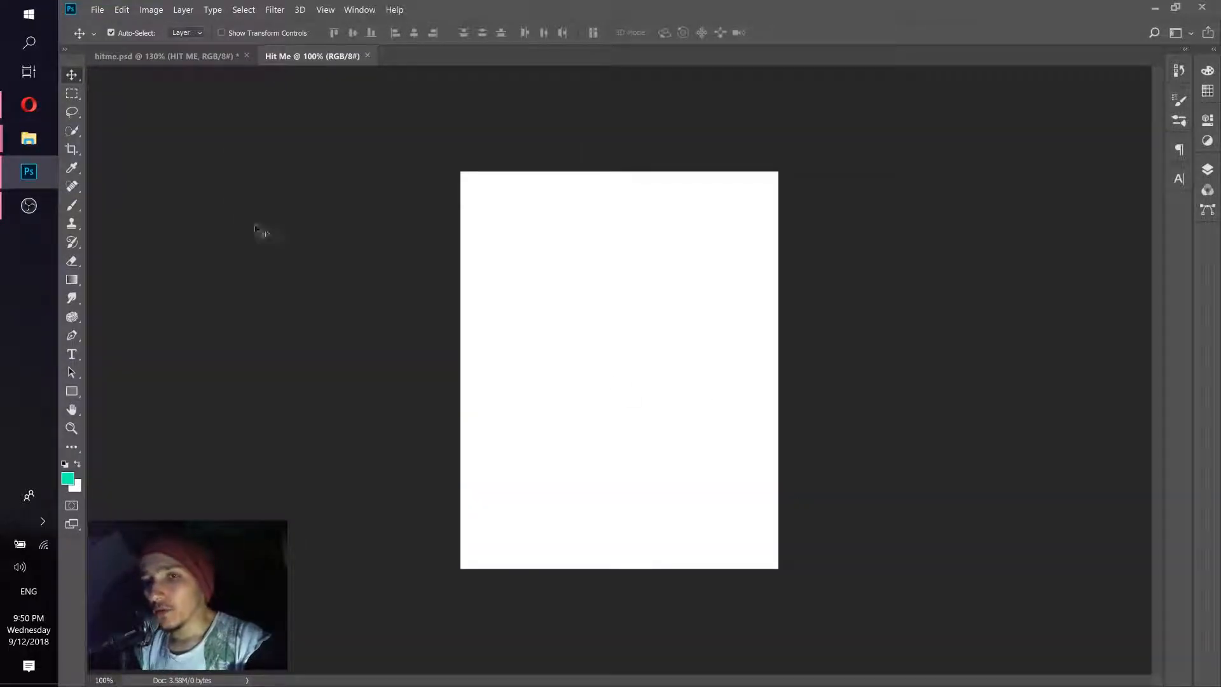
Step: Place hisu-lee-30601-unsplash.jpg from the posters folder into the Hit Me document
mouse_move(32, 143)
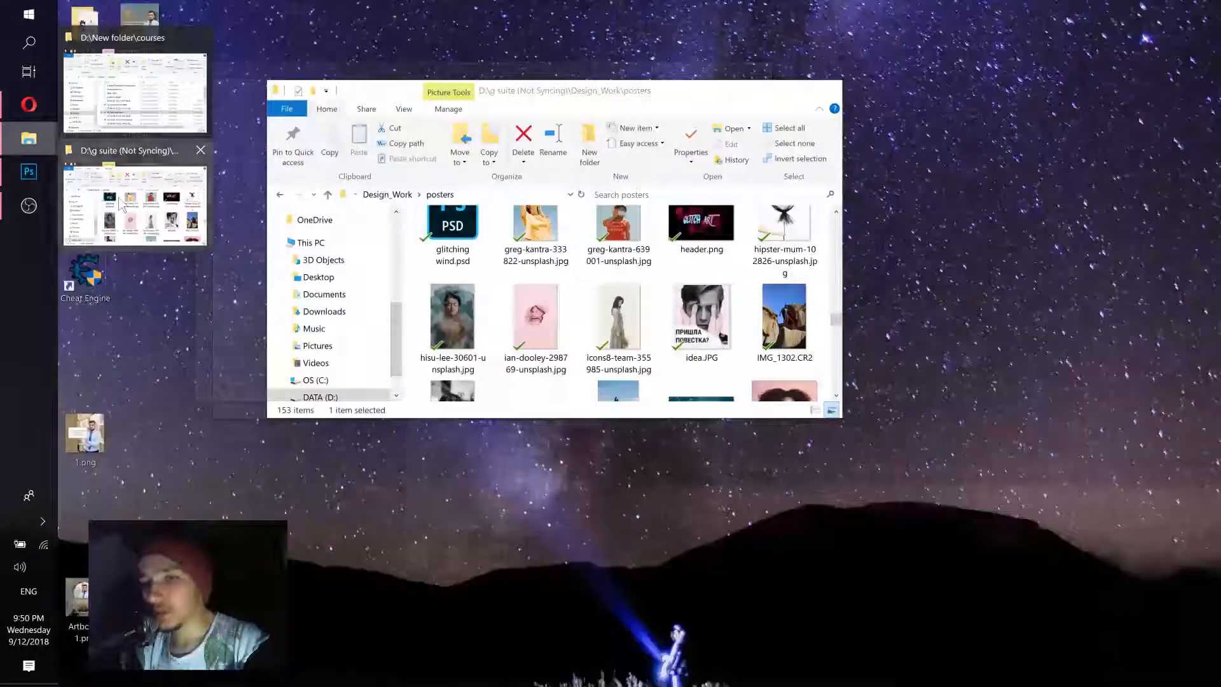
click(119, 197)
click(460, 320)
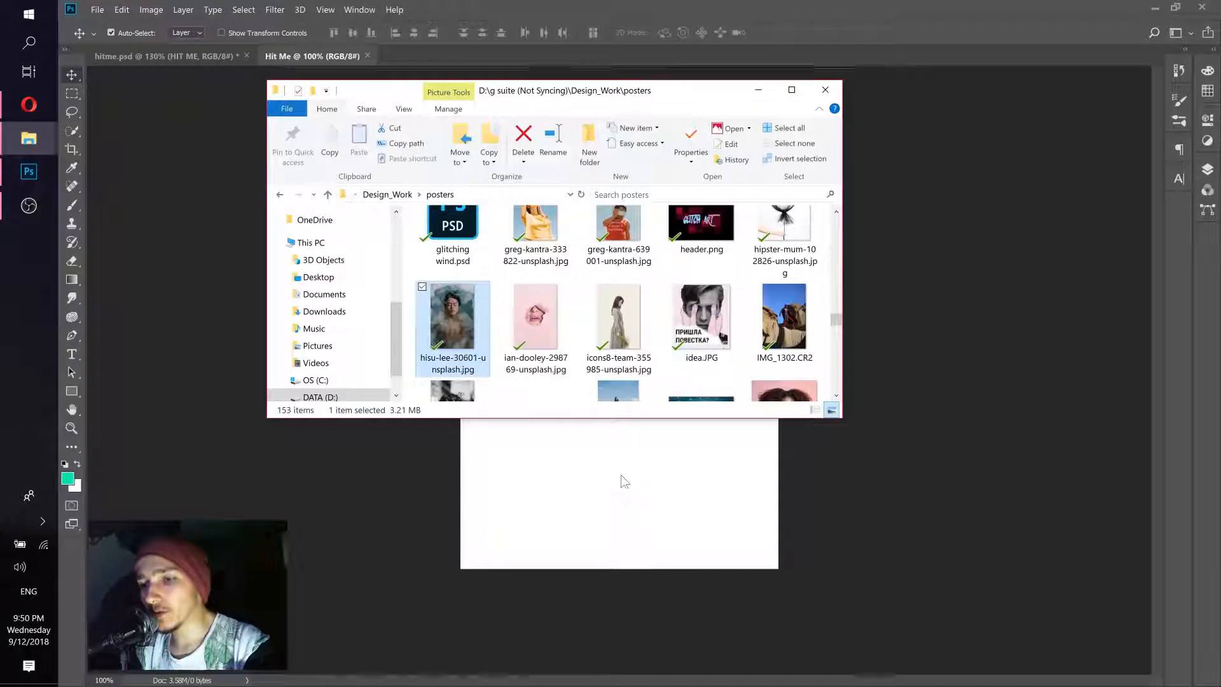
click(624, 480)
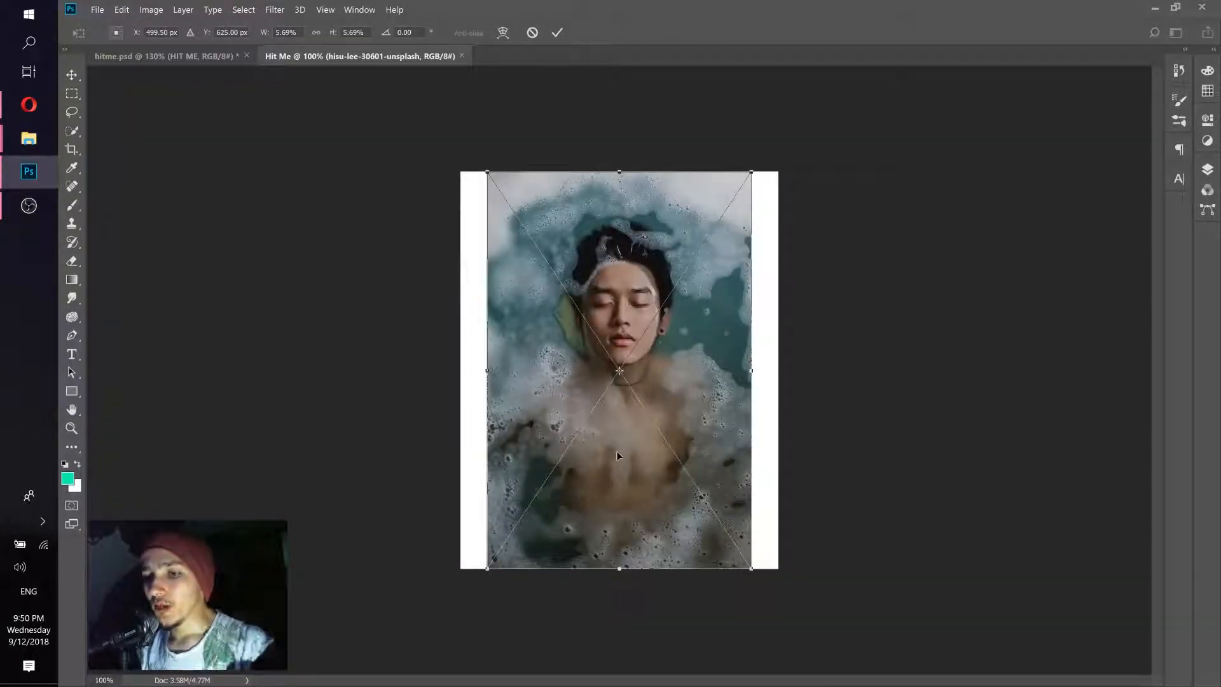
Step: Scale the placed portrait to about 10.9% and position it so the face fills the canvas like the reference artwork
drag(752, 568, 842, 646)
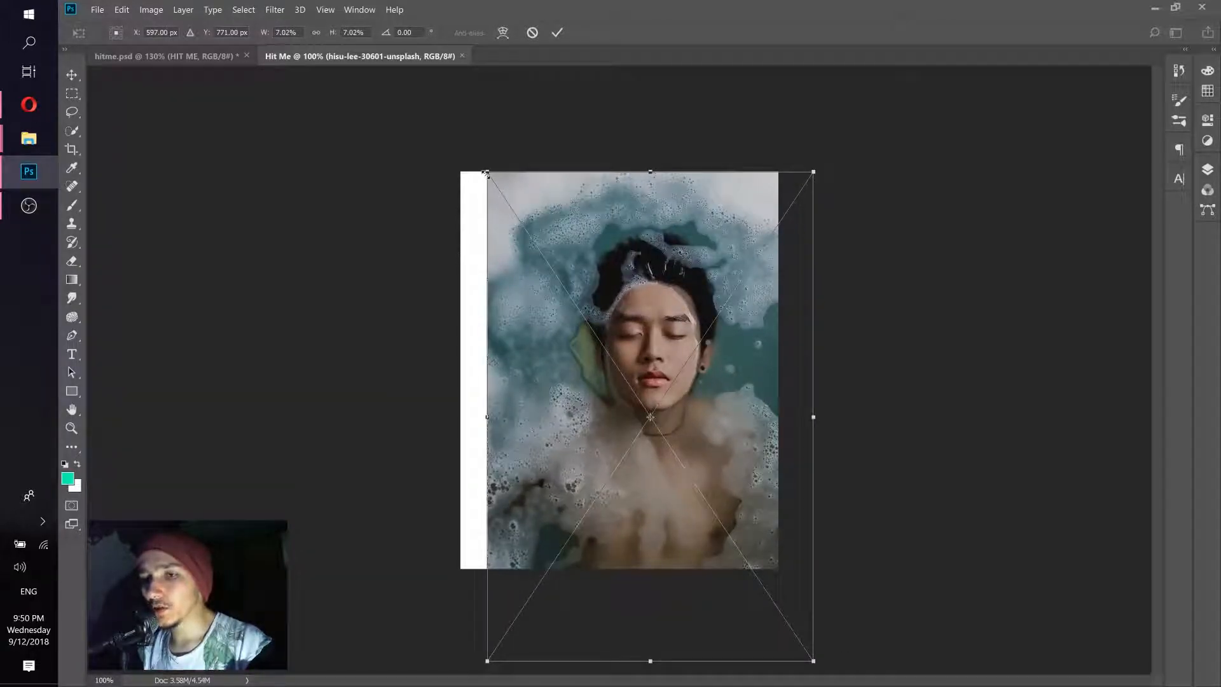
drag(485, 173, 406, 93)
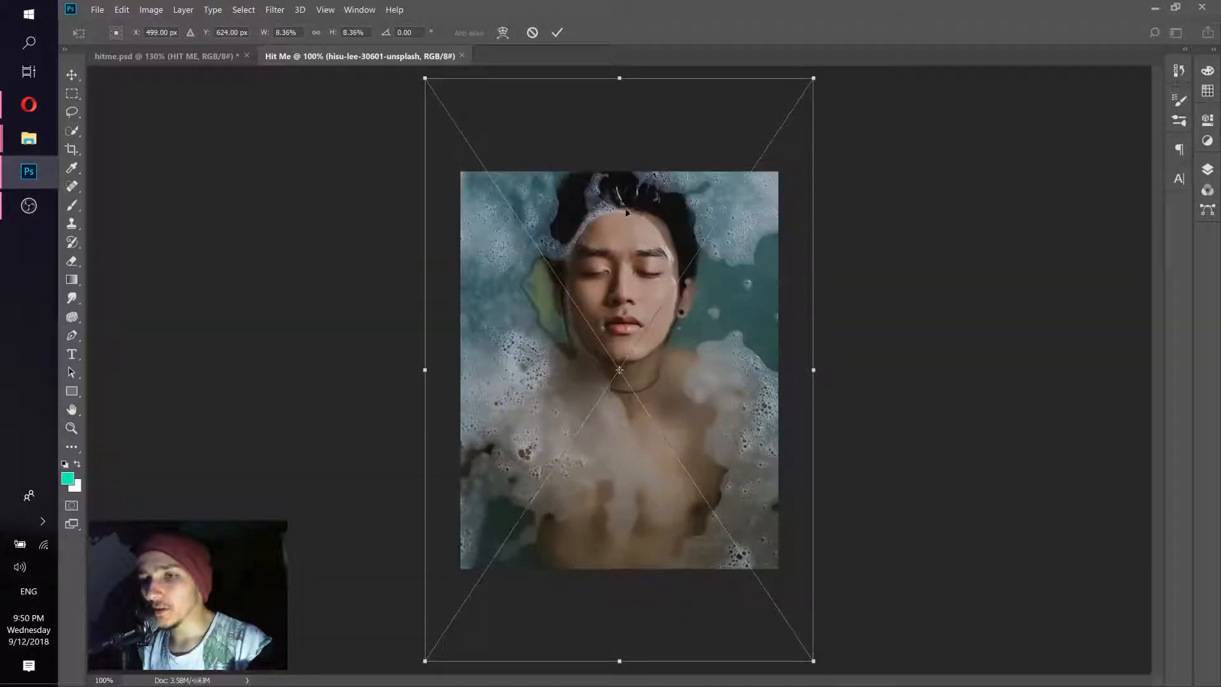
drag(629, 213, 629, 281)
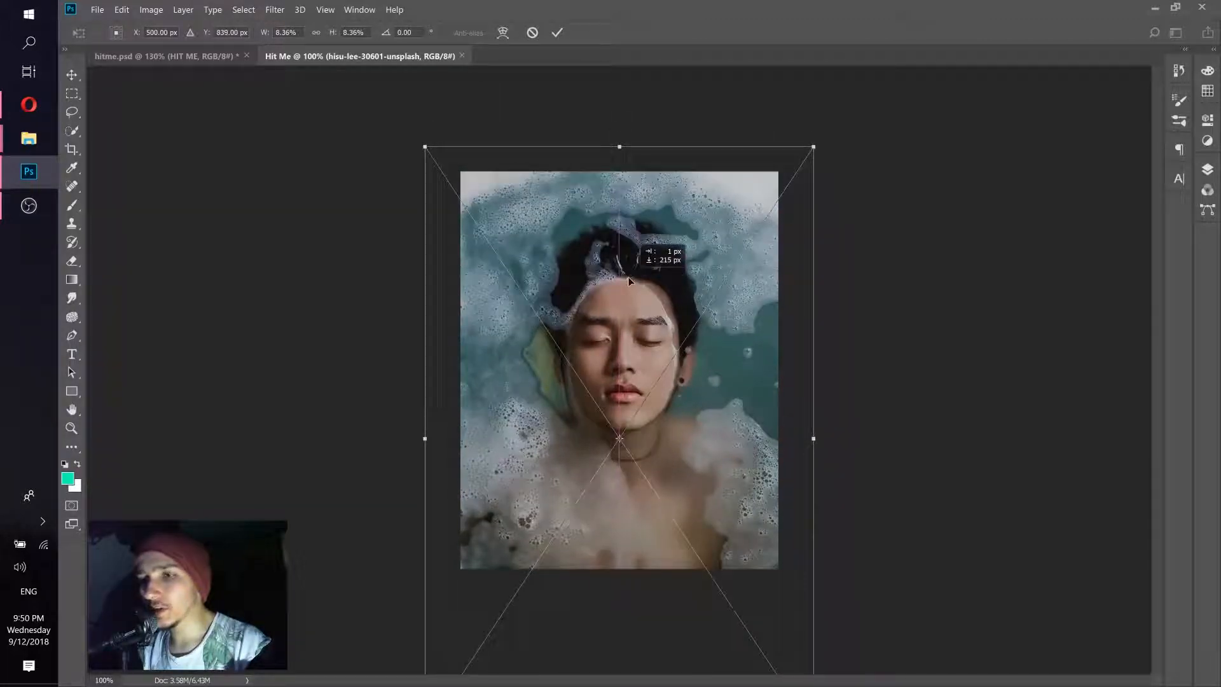
drag(813, 147, 891, 88)
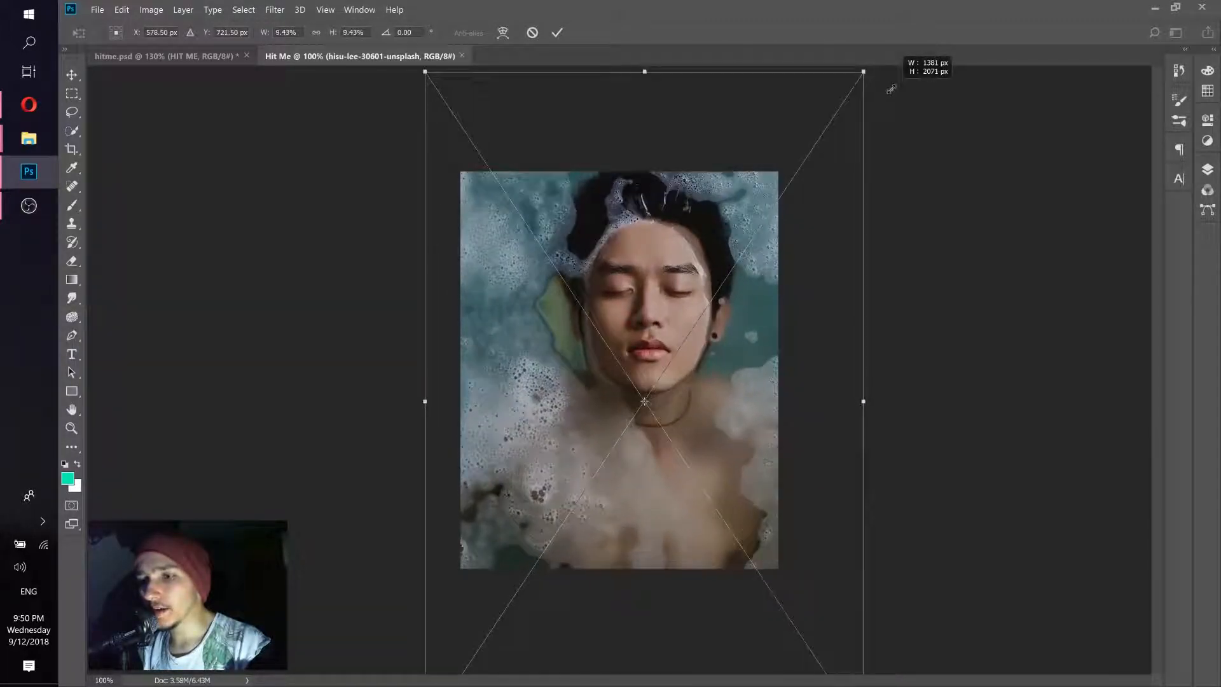
drag(746, 236, 719, 282)
drag(895, 94, 961, 55)
drag(695, 267, 654, 333)
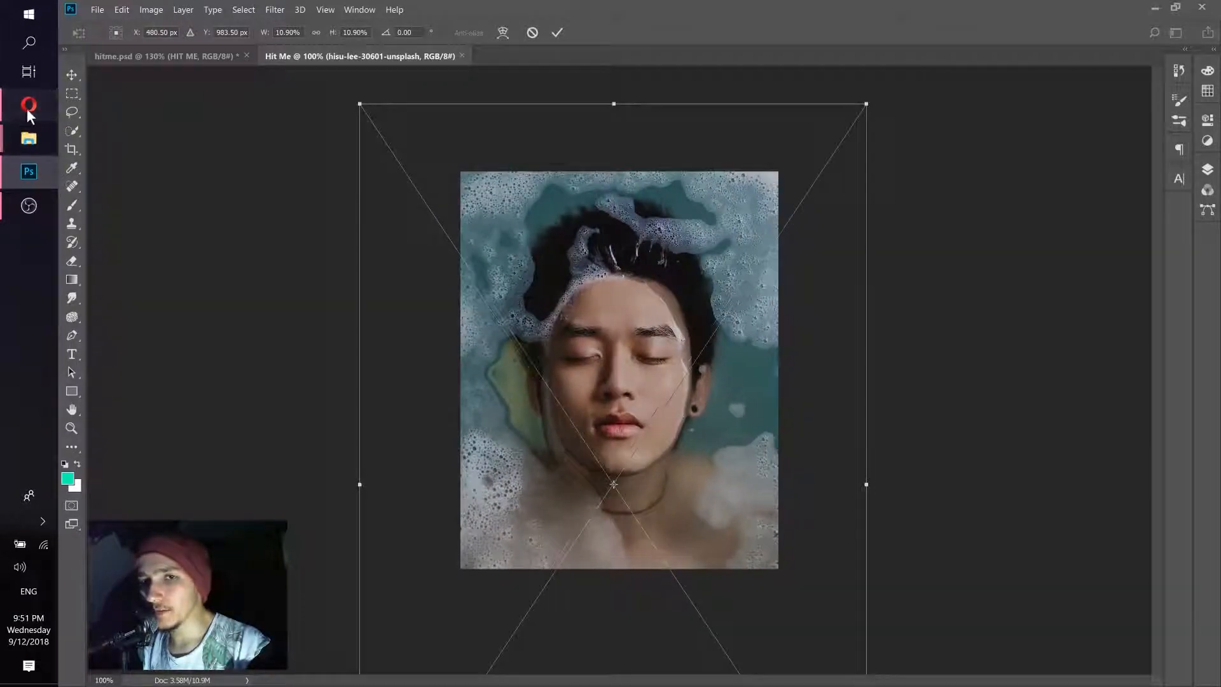
click(28, 106)
click(34, 110)
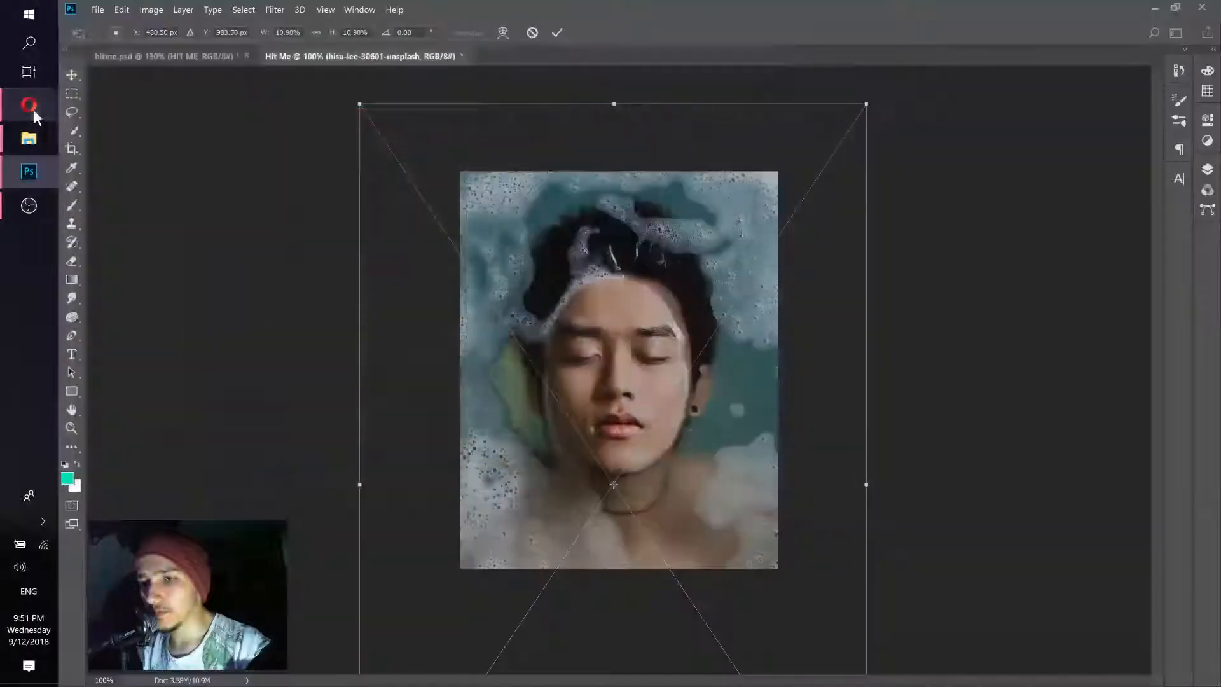
drag(629, 305, 631, 298)
click(560, 36)
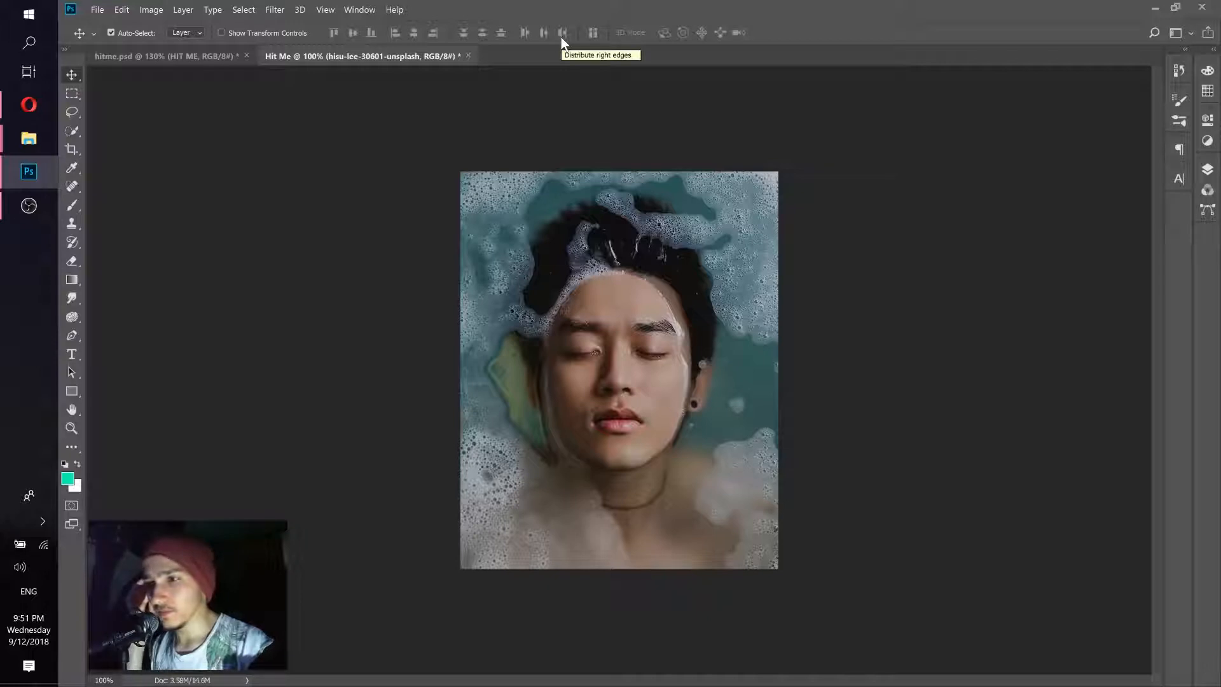
Step: Delete the white Background layer and compare the portrait with the reference artwork in the browser
click(1207, 169)
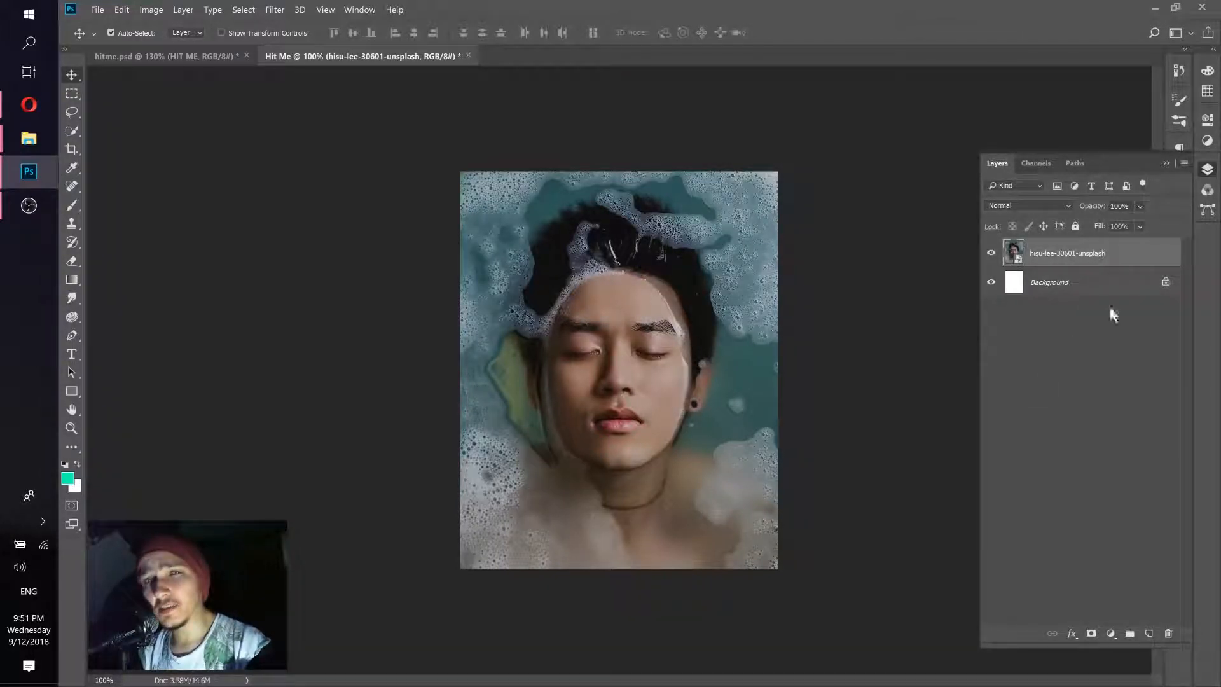
drag(1096, 288, 1167, 634)
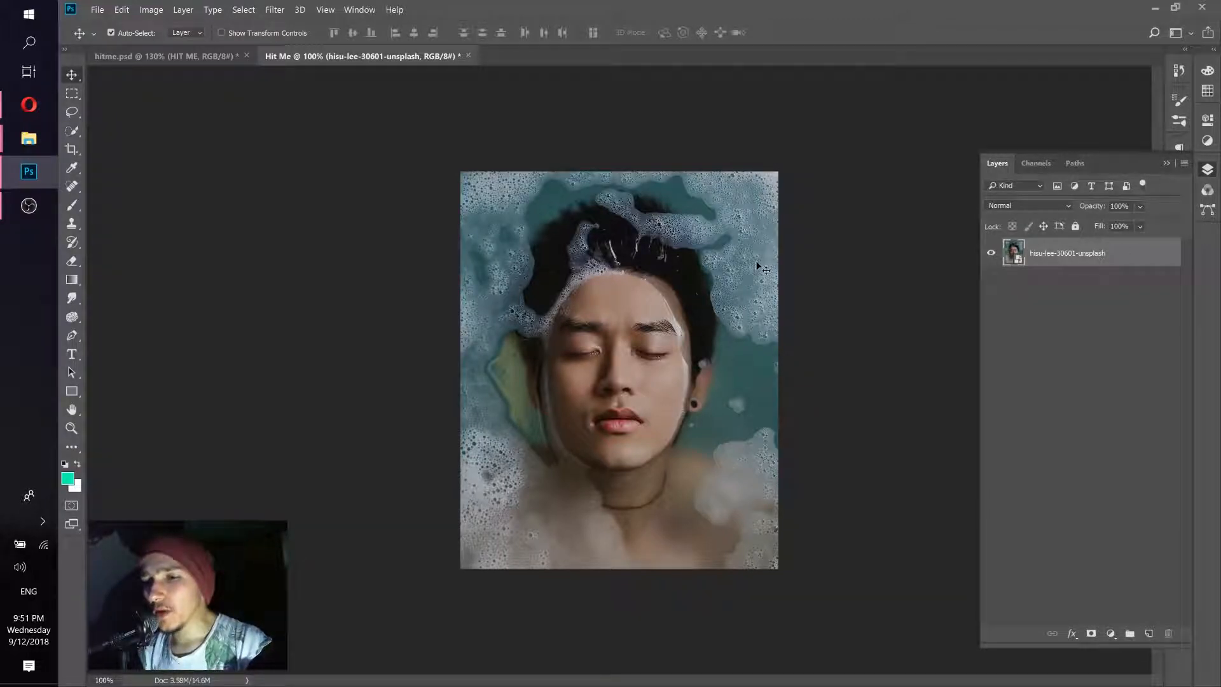
click(29, 104)
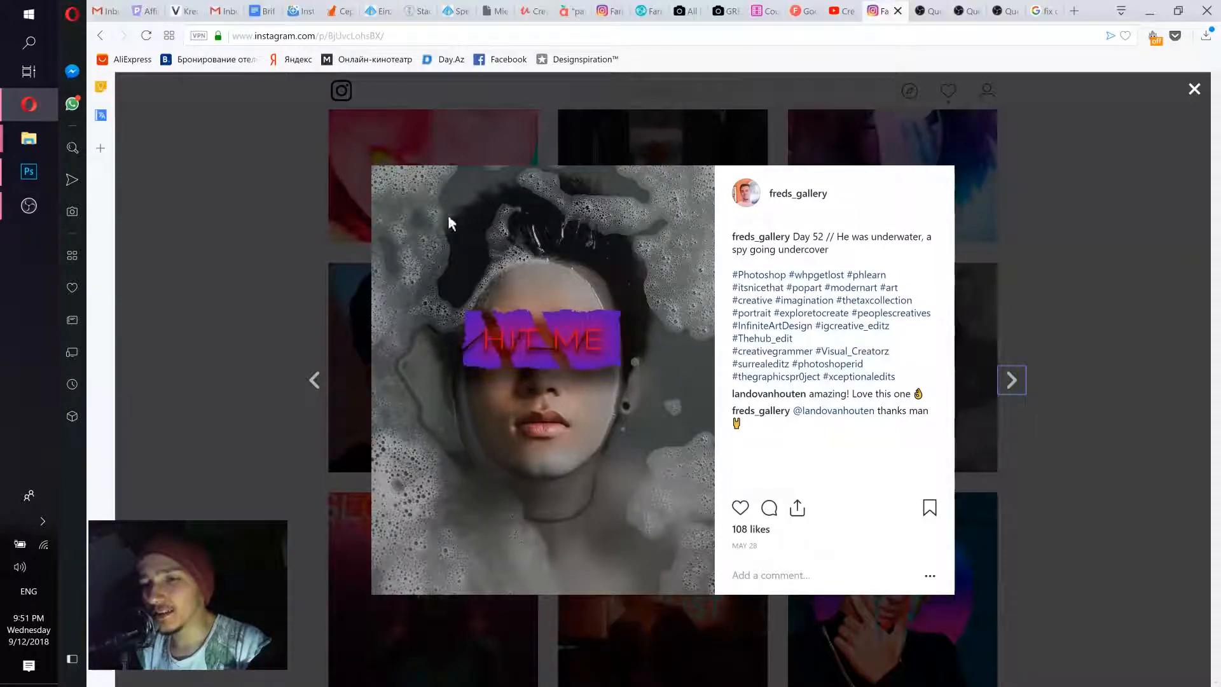
click(29, 171)
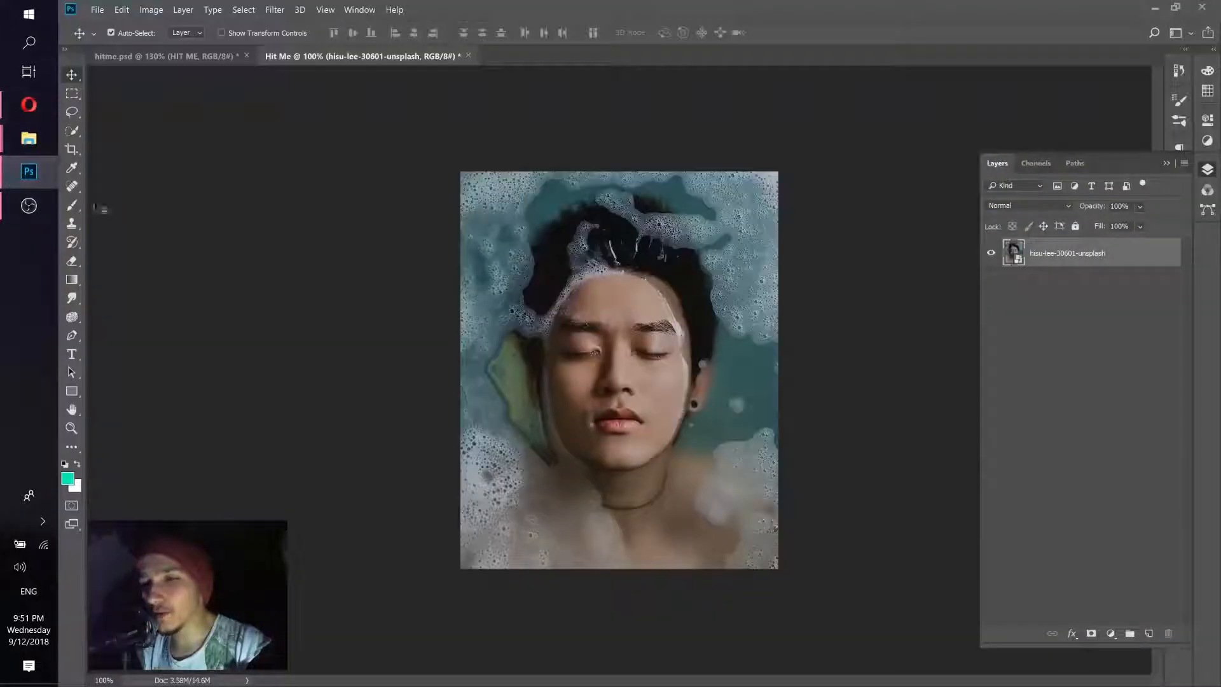
Step: Add a Vibrance adjustment layer above the portrait with vibrance set to -100
click(1111, 633)
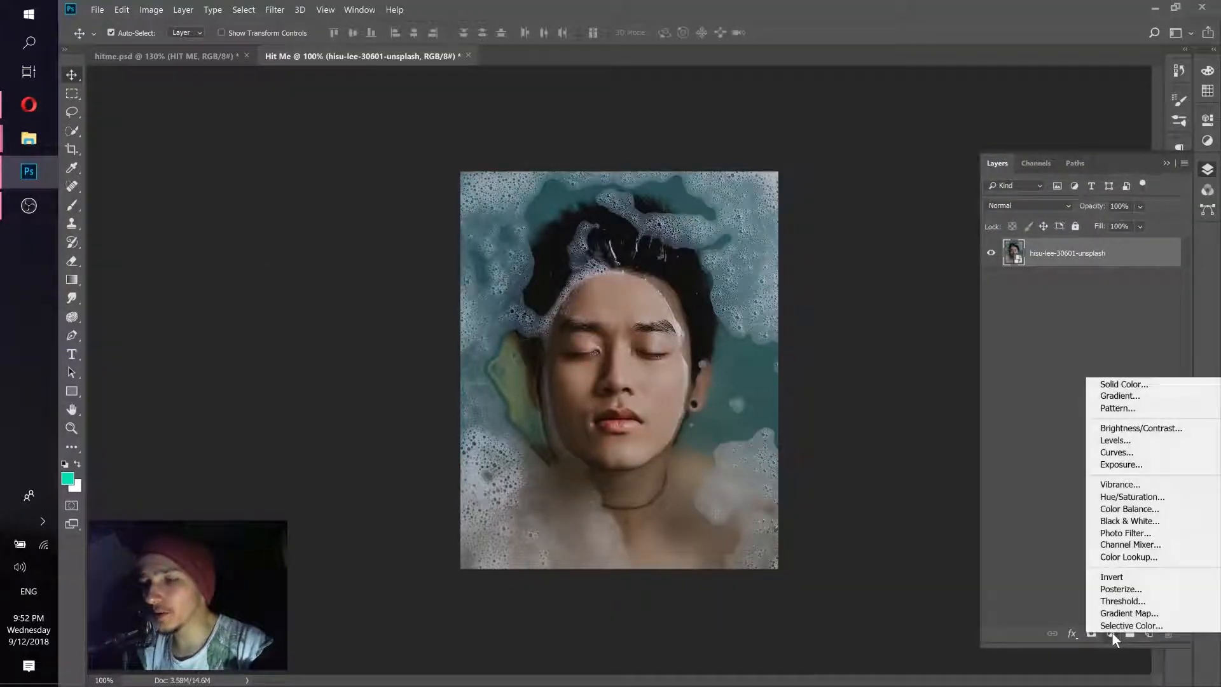
click(1117, 484)
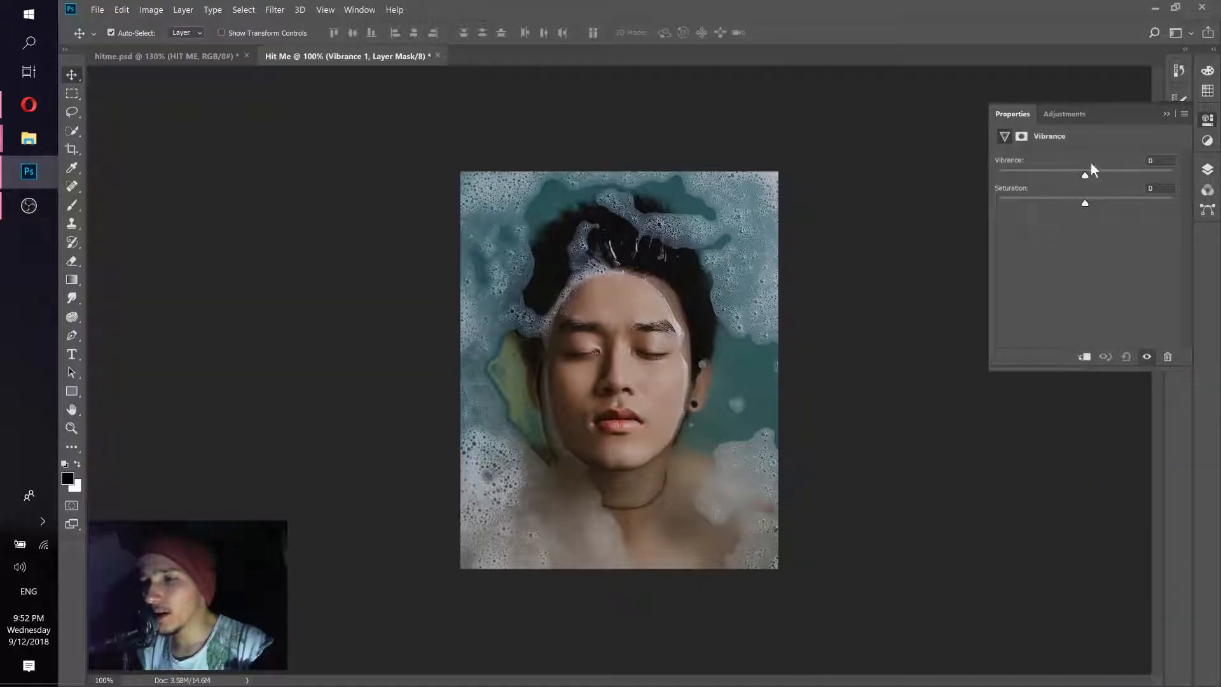
drag(1081, 173, 974, 180)
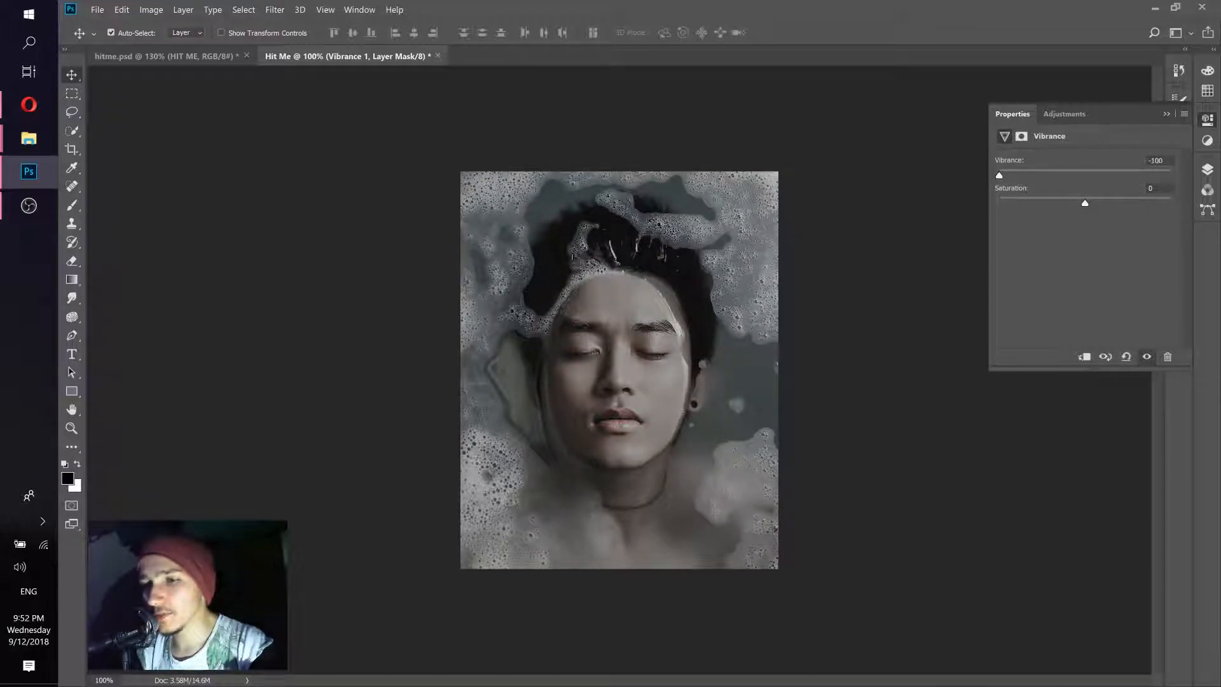
click(1207, 171)
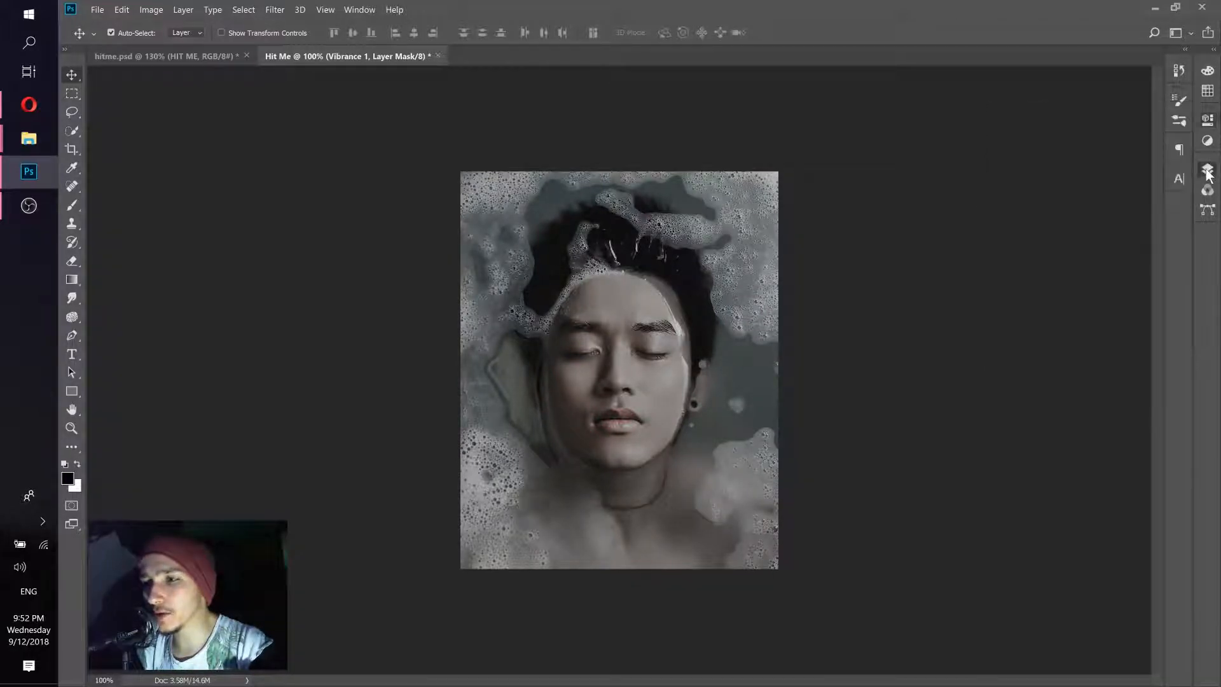
click(1208, 170)
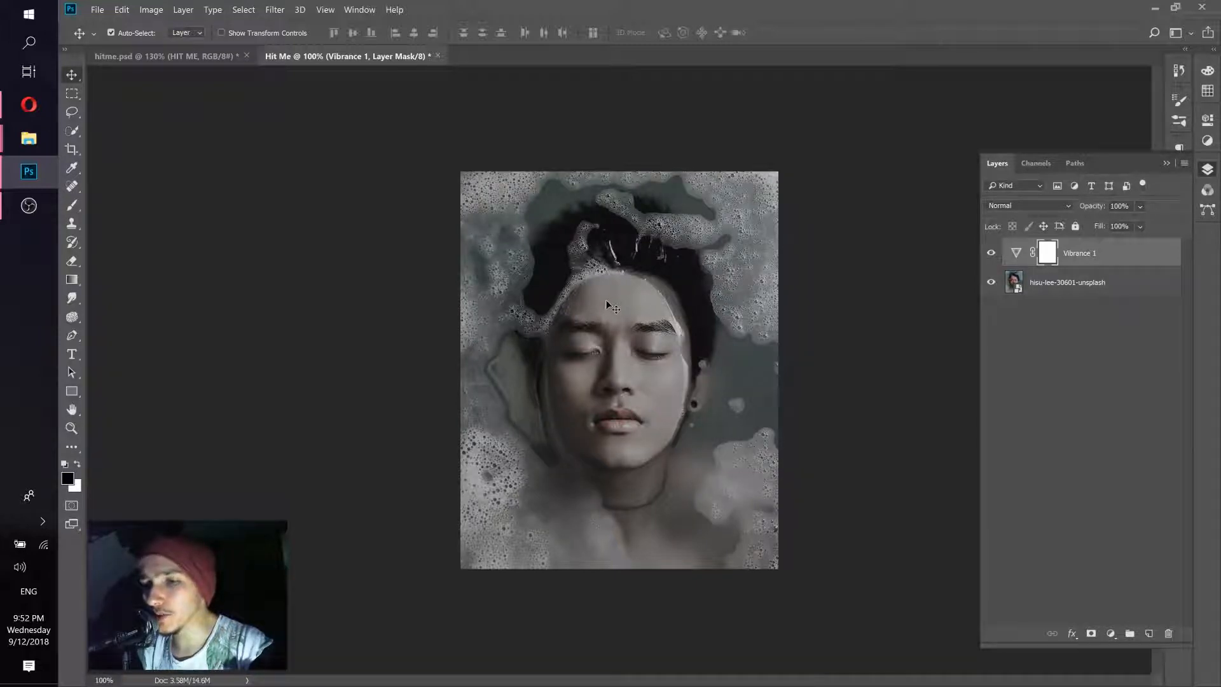
click(1110, 633)
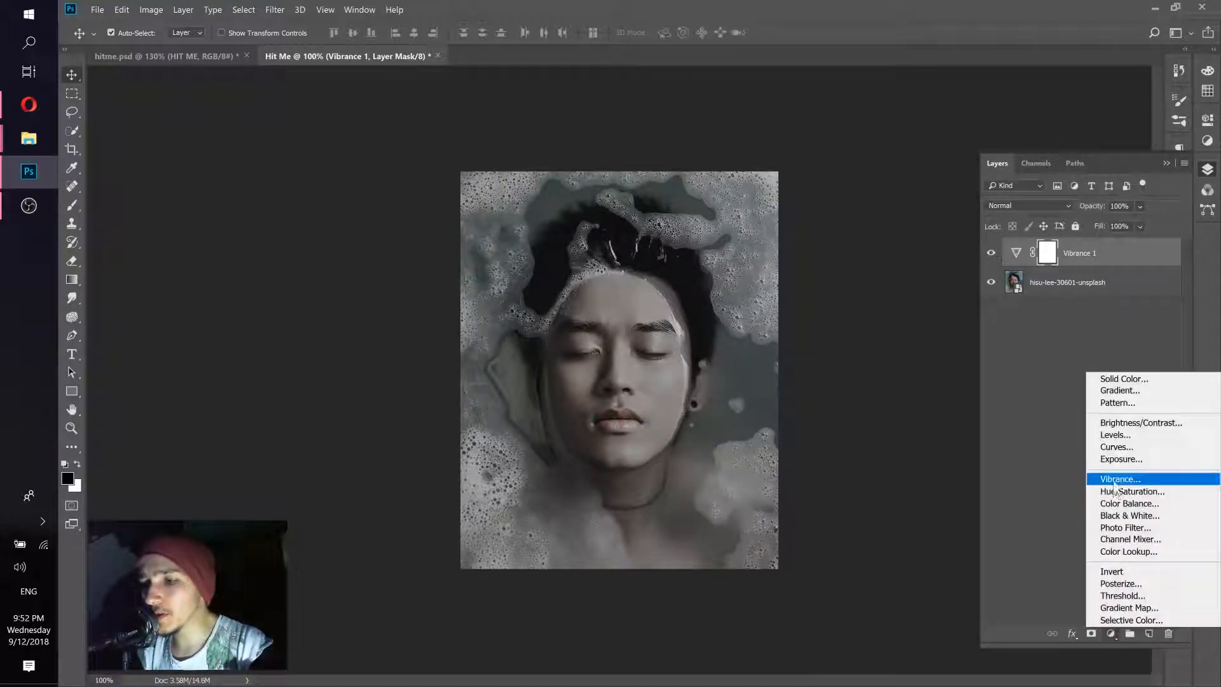
click(1032, 359)
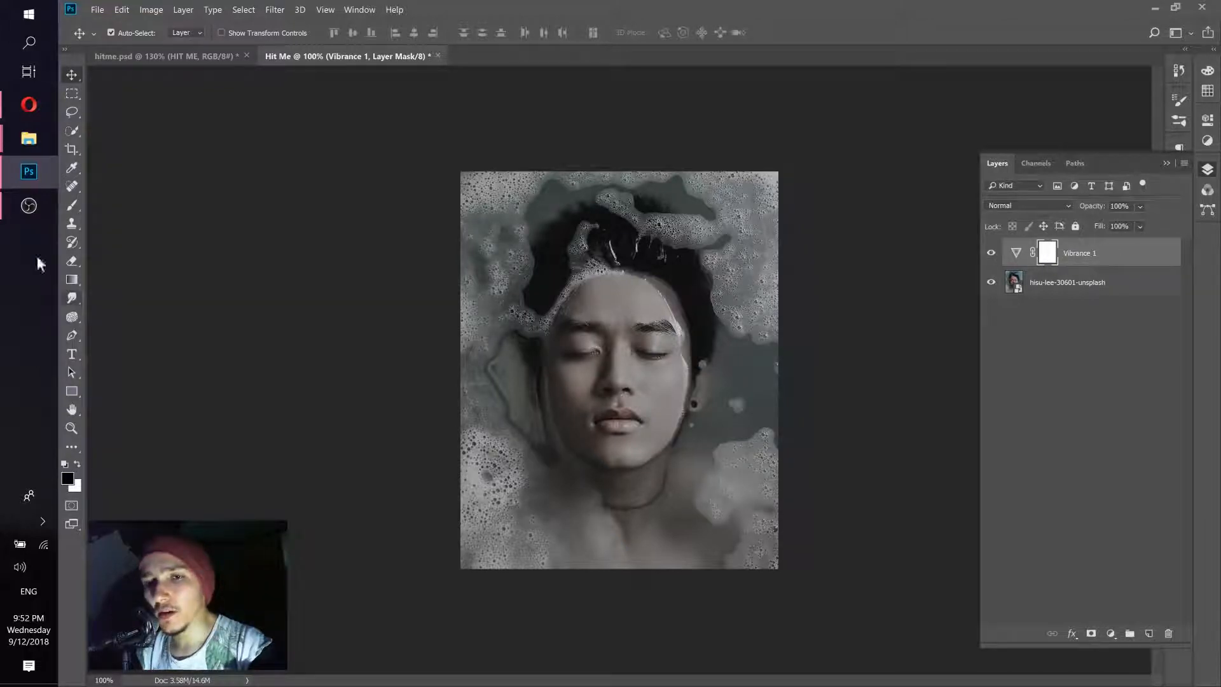
Step: Activate the Brush Tool with black as the foreground colour and white as the background colour
click(74, 202)
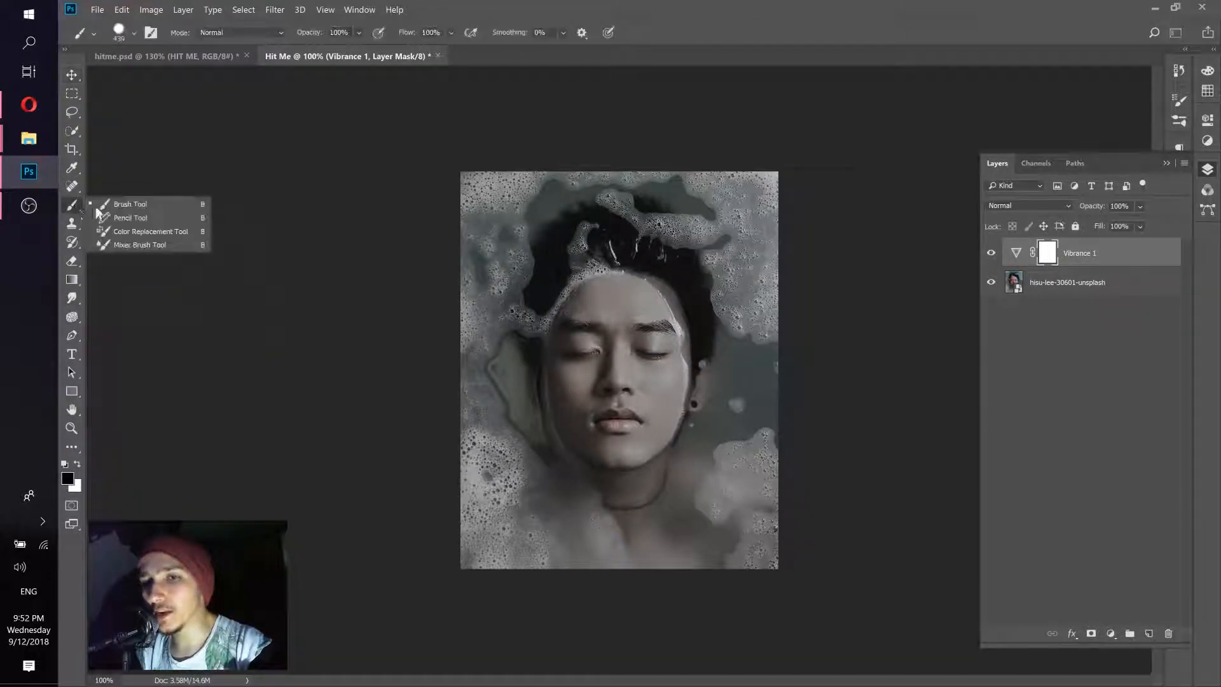
click(117, 204)
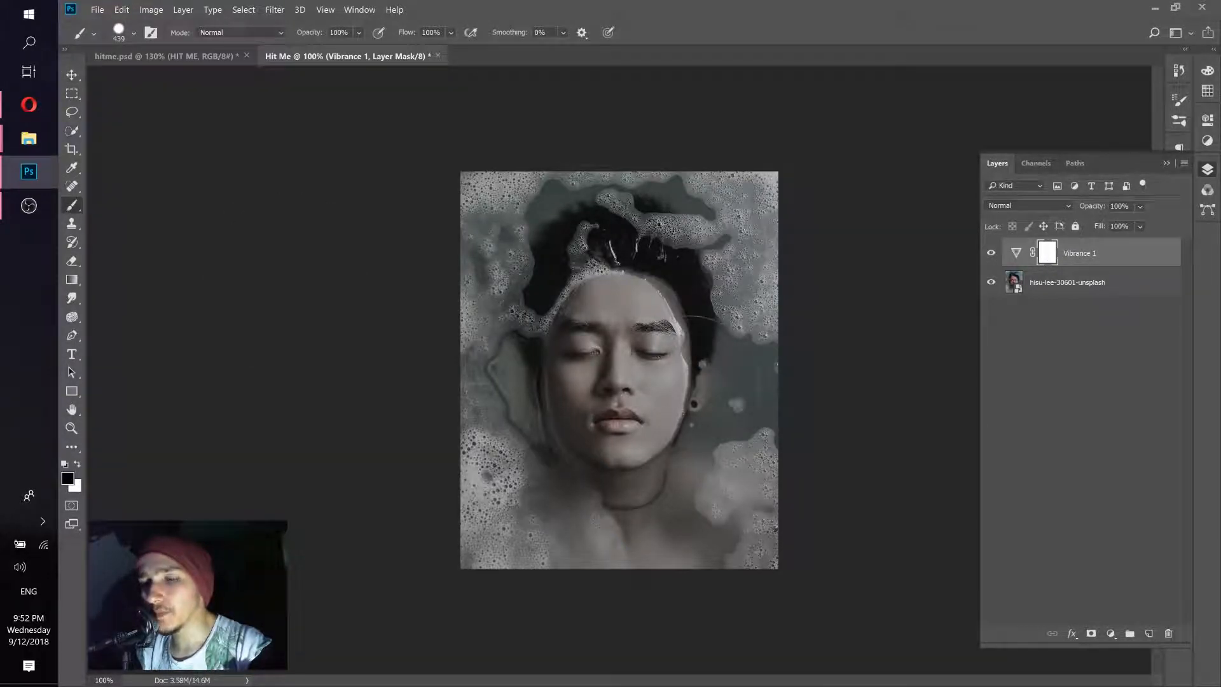
click(77, 468)
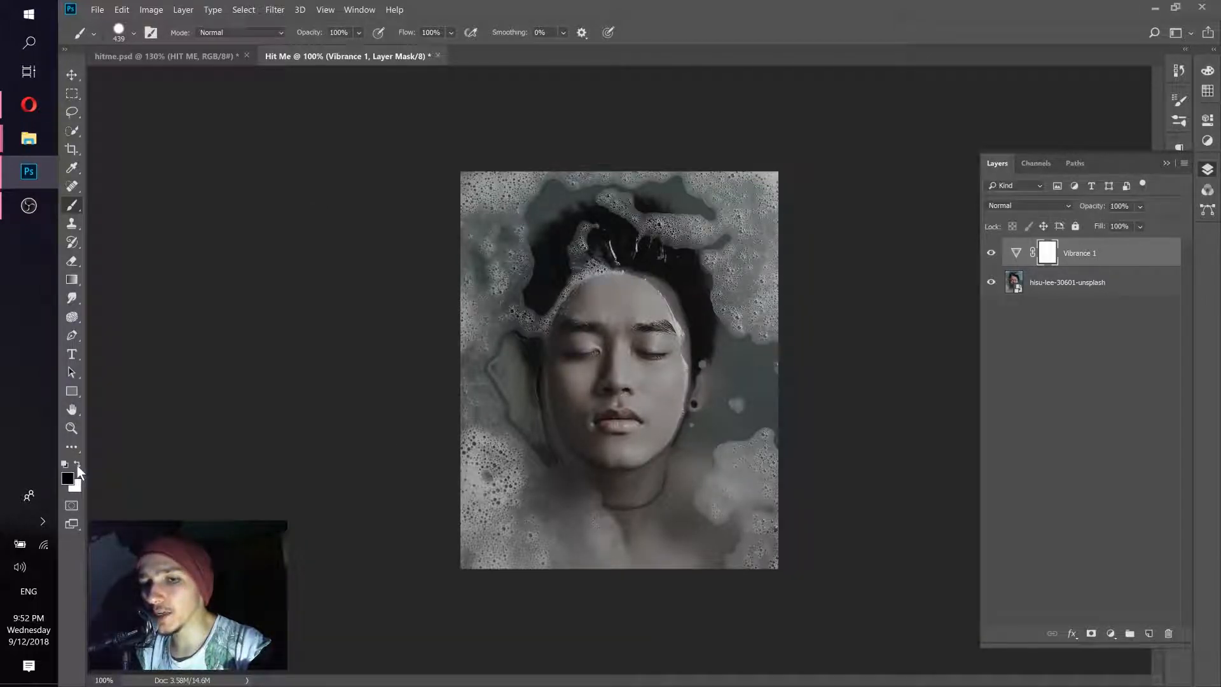
click(78, 467)
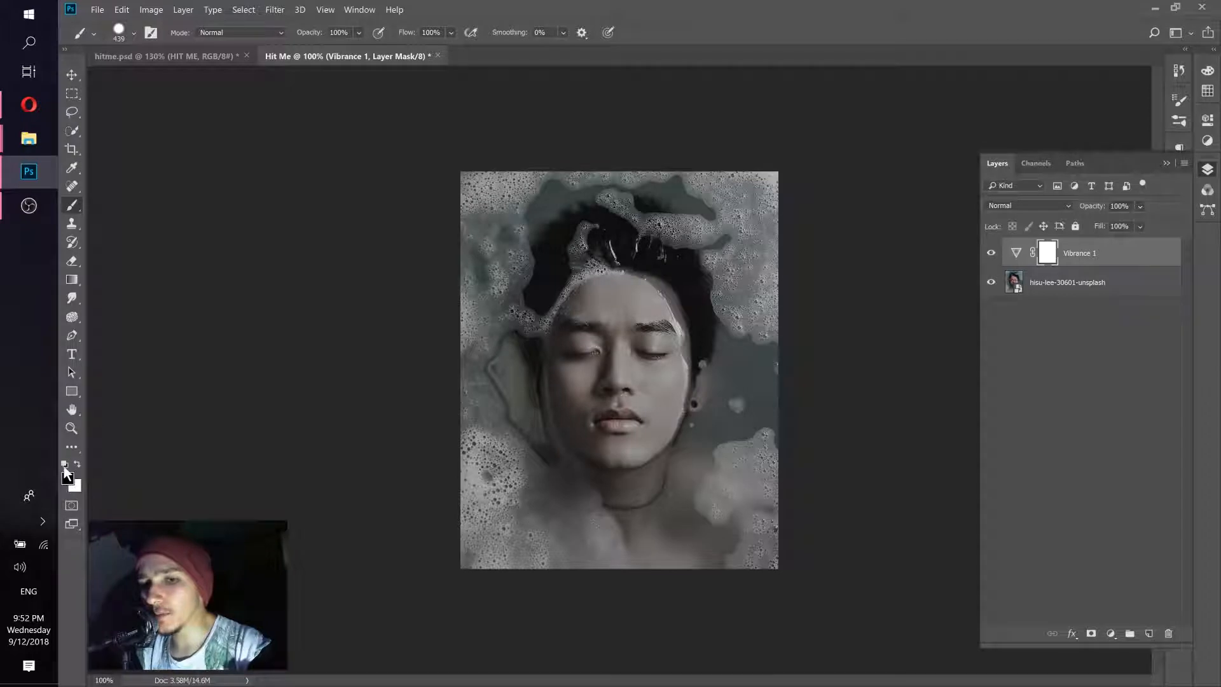
click(65, 464)
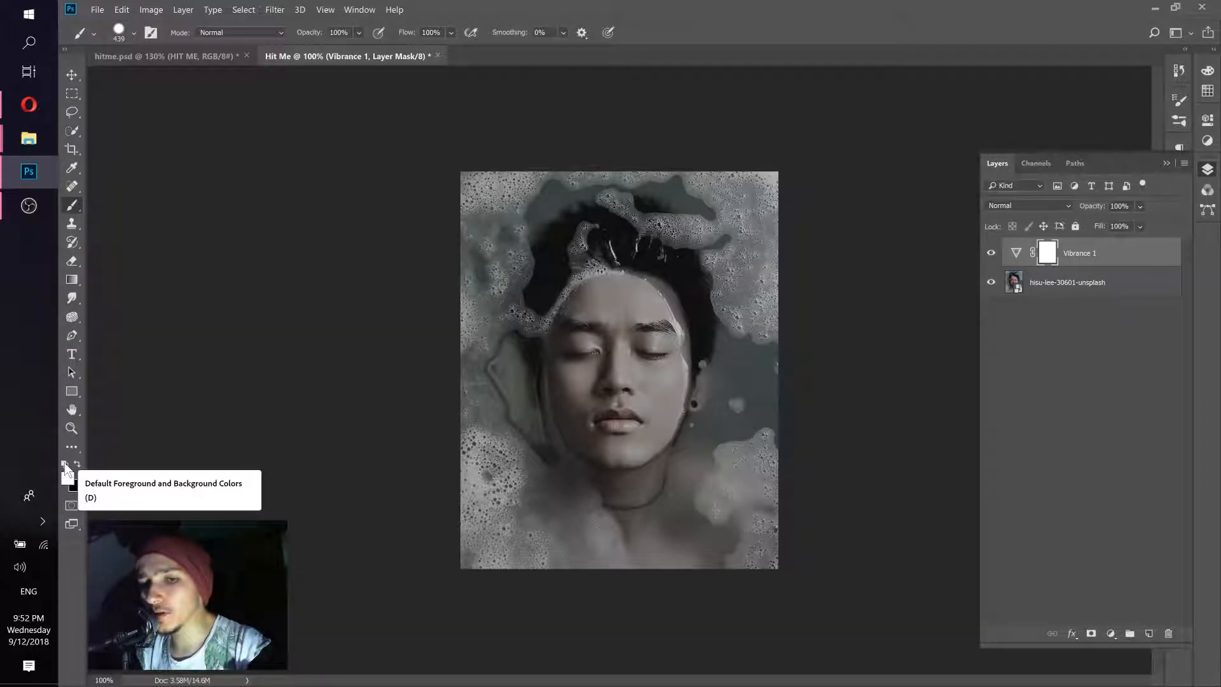
click(78, 465)
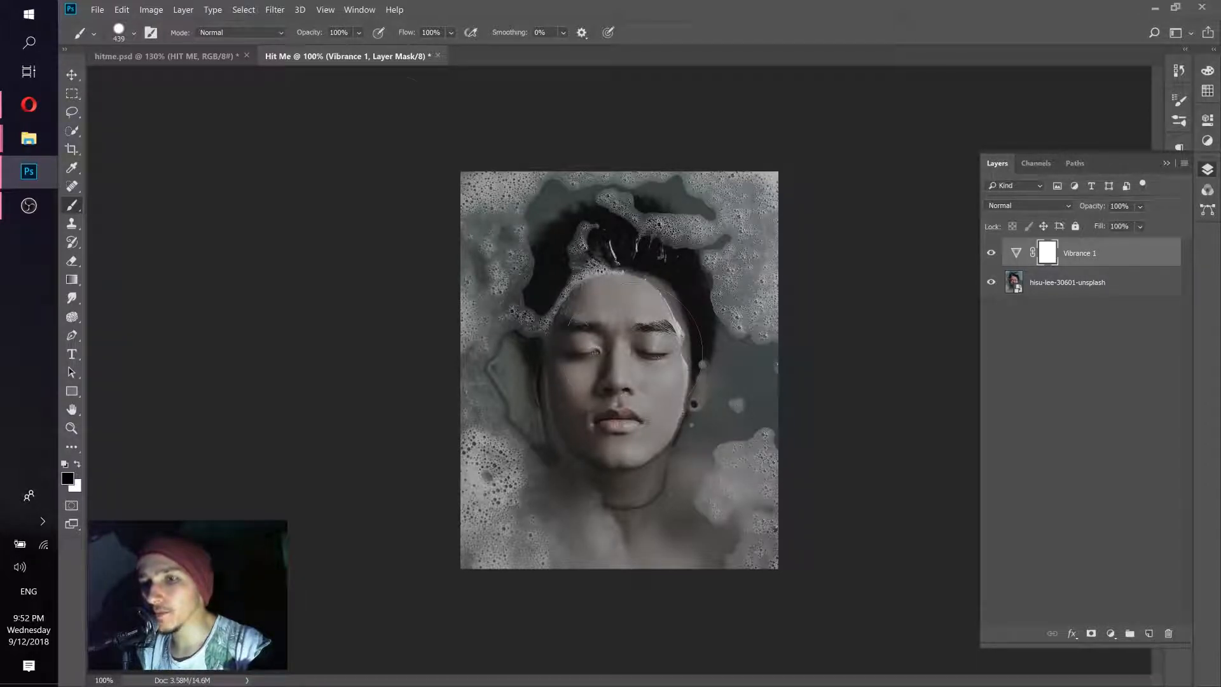
Step: Make the brush fully soft with 0% hardness and reduce its size to 259 px
click(134, 34)
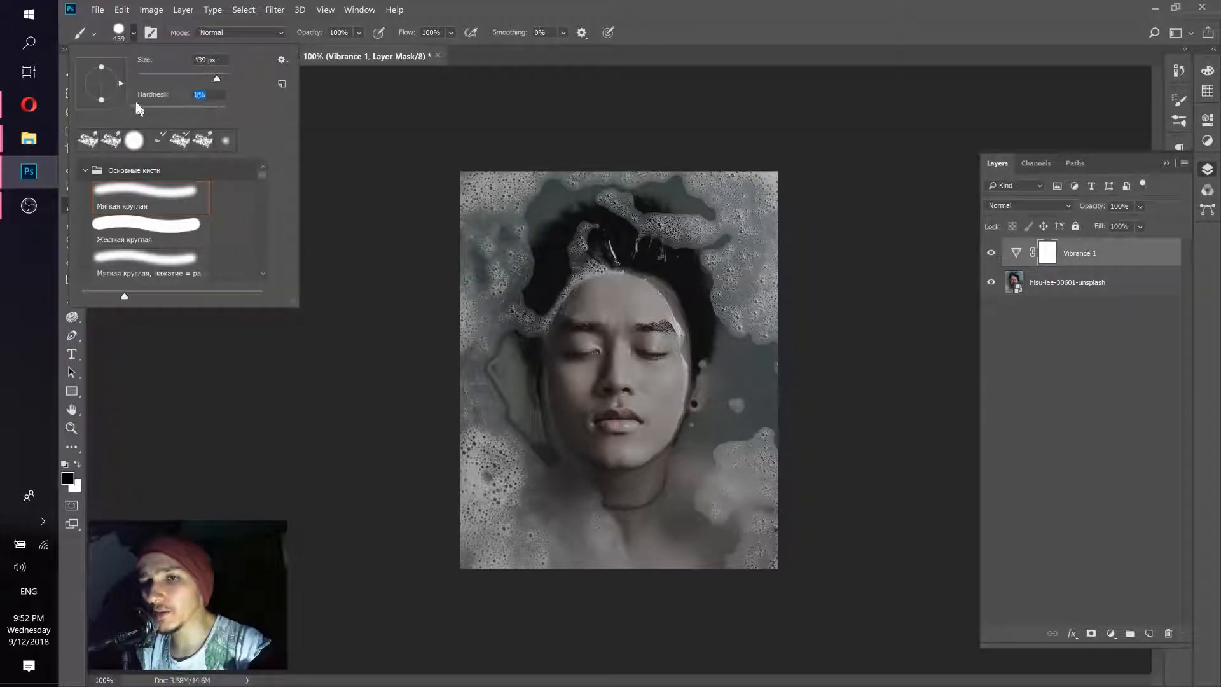
click(468, 9)
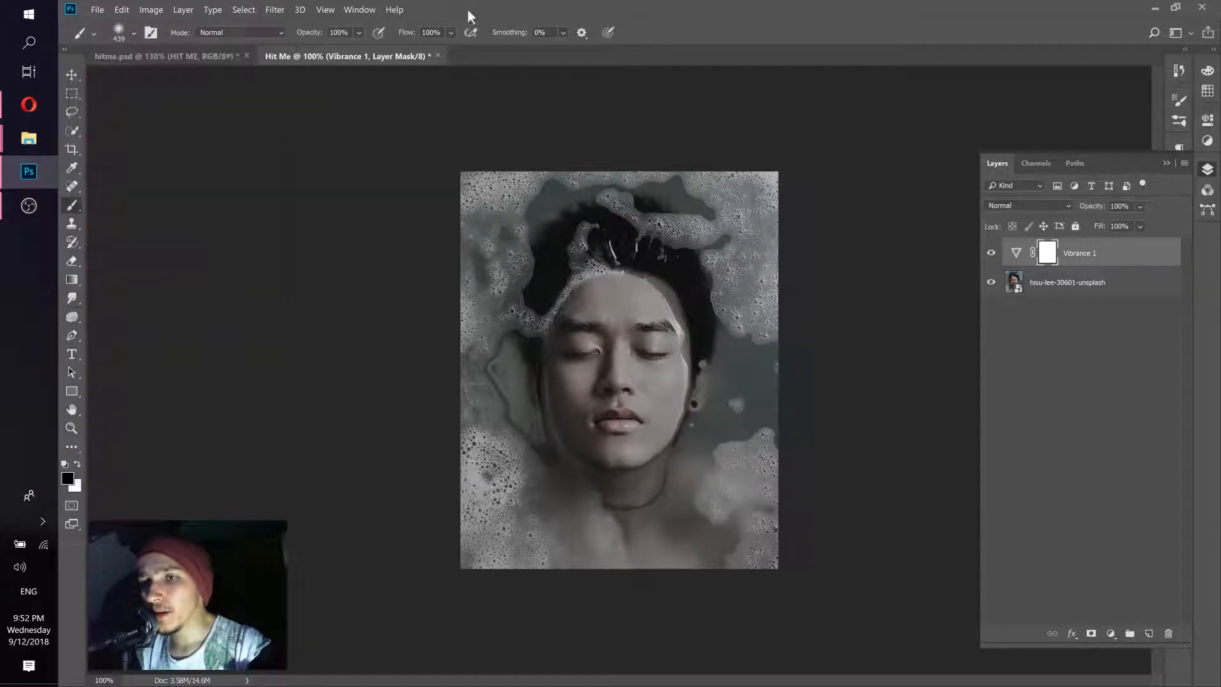
click(131, 35)
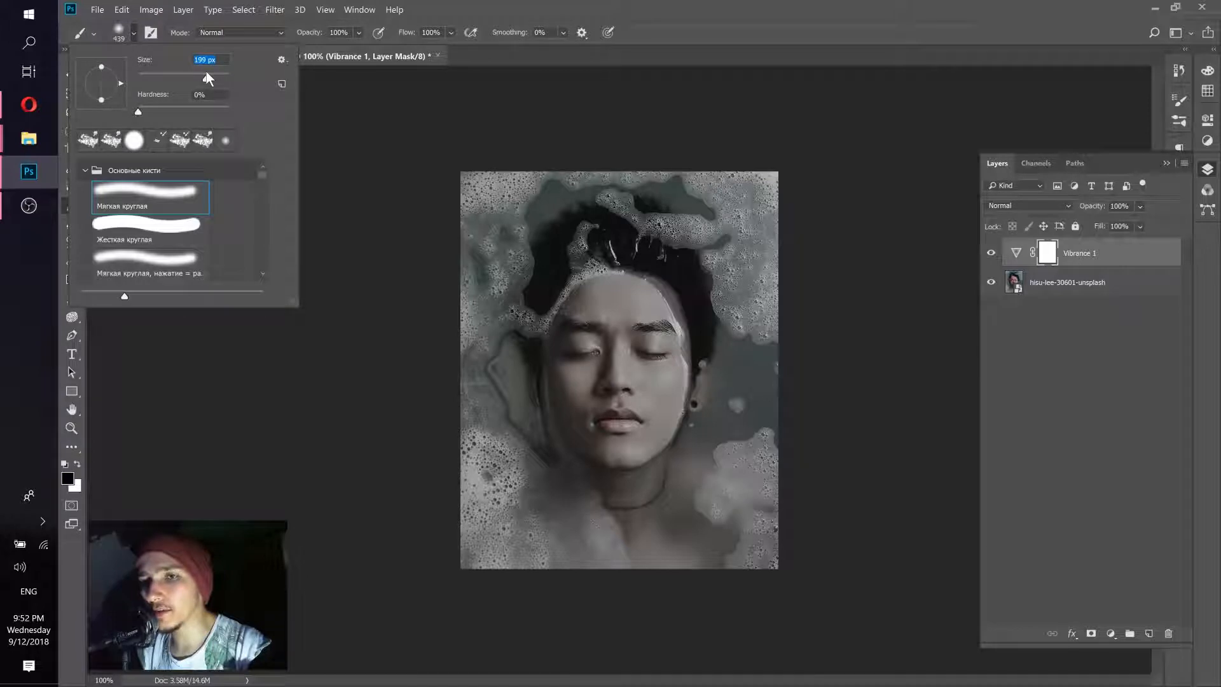
drag(209, 73, 208, 74)
click(534, 7)
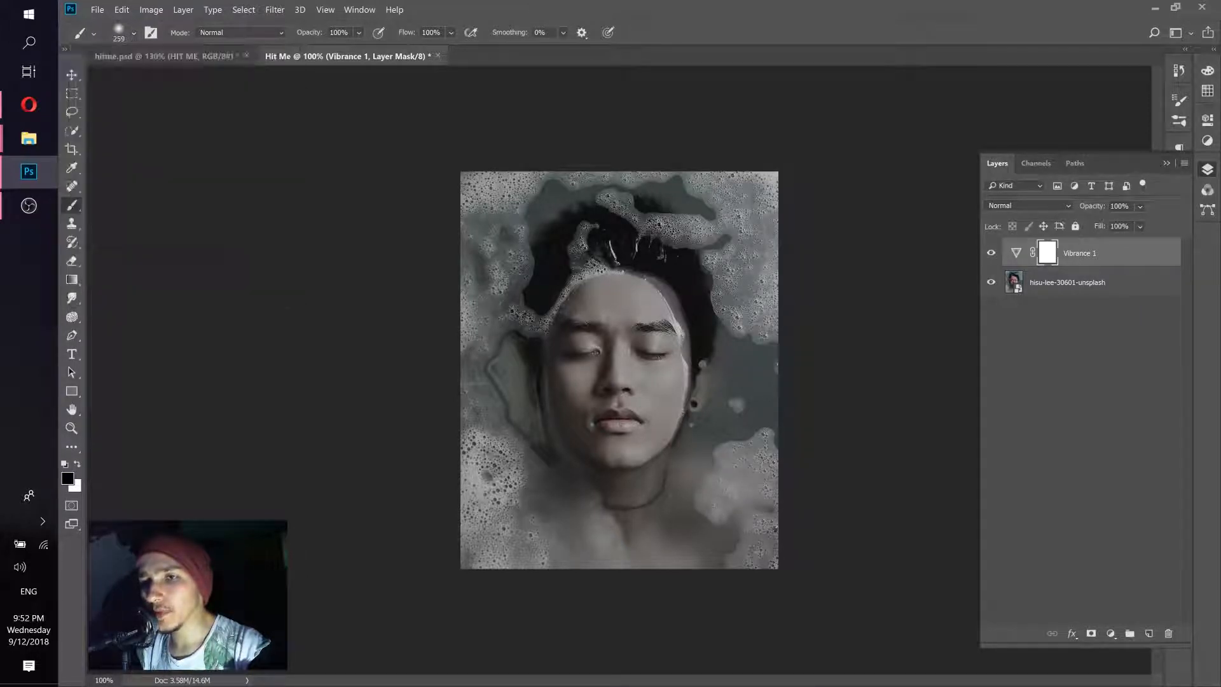
Step: Paint black over the face on the Vibrance mask to restore its skin colour, and compare the result with hitme.psd
drag(623, 312, 627, 318)
mouse_move(626, 402)
mouse_down()
mouse_move(639, 380)
mouse_move(613, 305)
mouse_move(639, 309)
mouse_move(626, 330)
mouse_up()
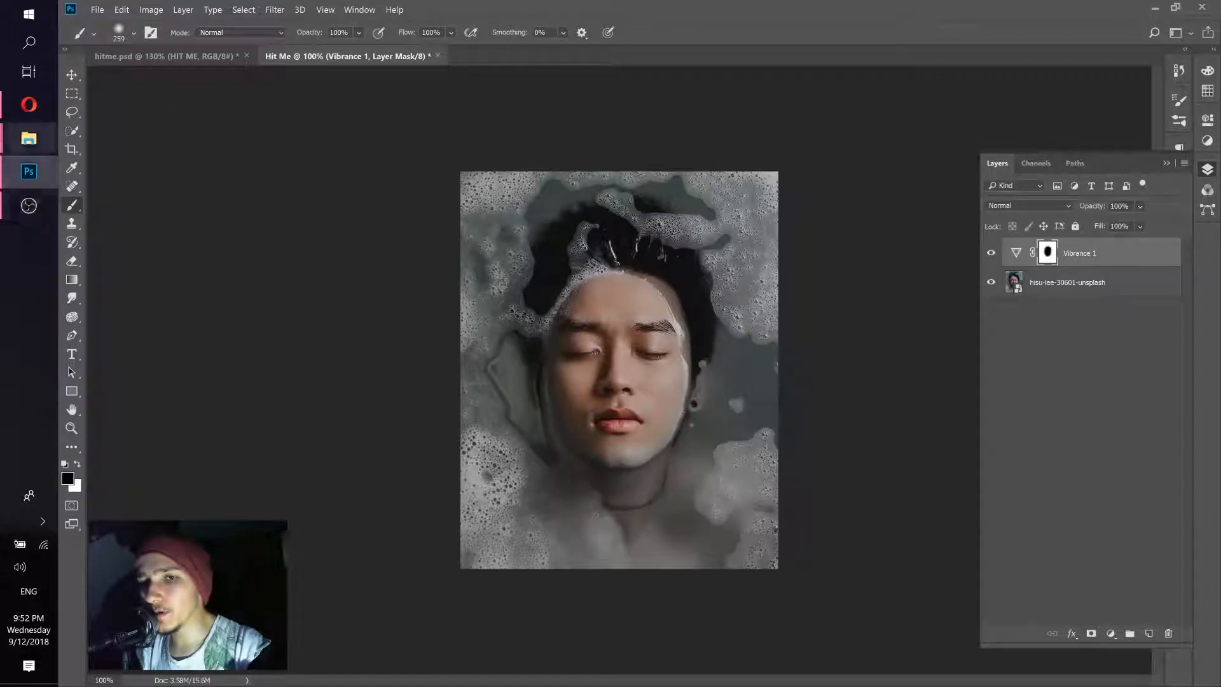
click(191, 57)
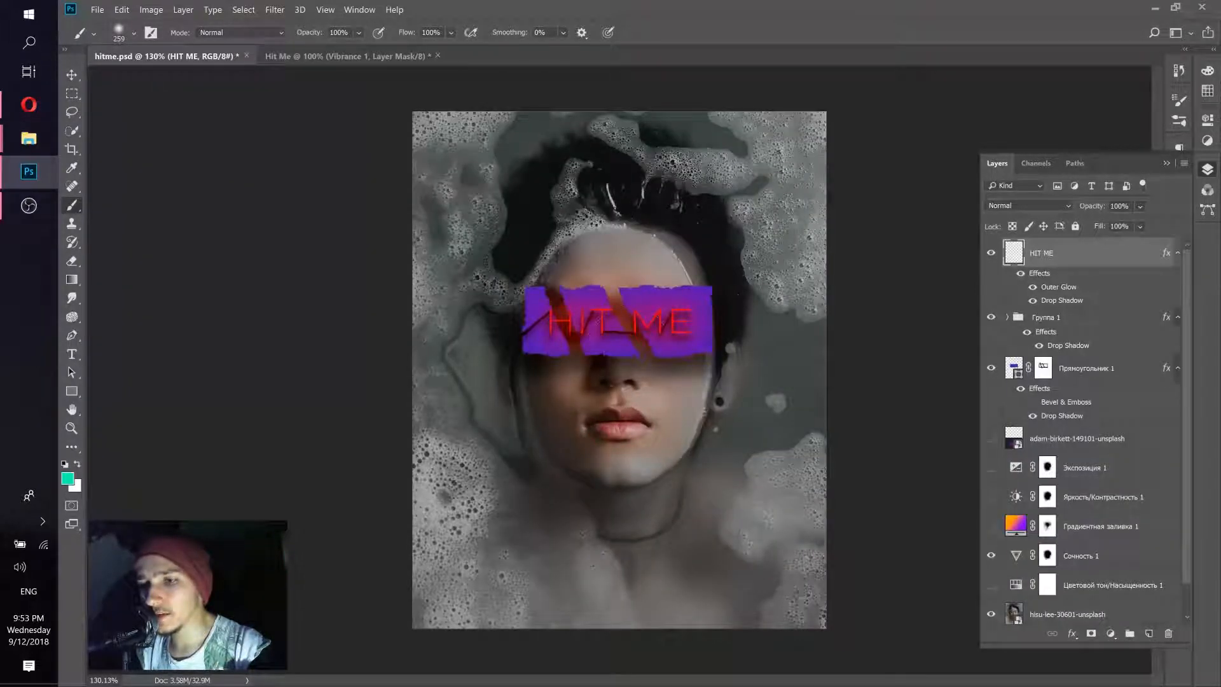
click(383, 57)
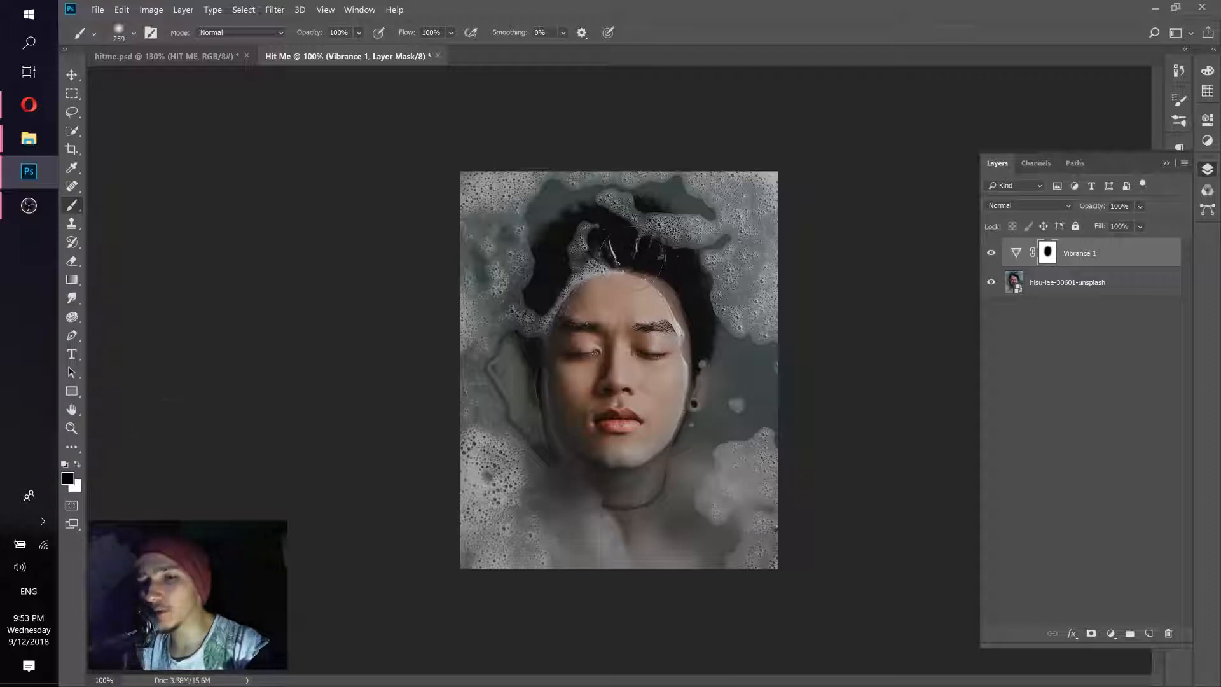
Step: Paint white on the Vibrance mask around the hair and upper forehead to desaturate them again, and compare the portrait with hitme.psd
click(77, 463)
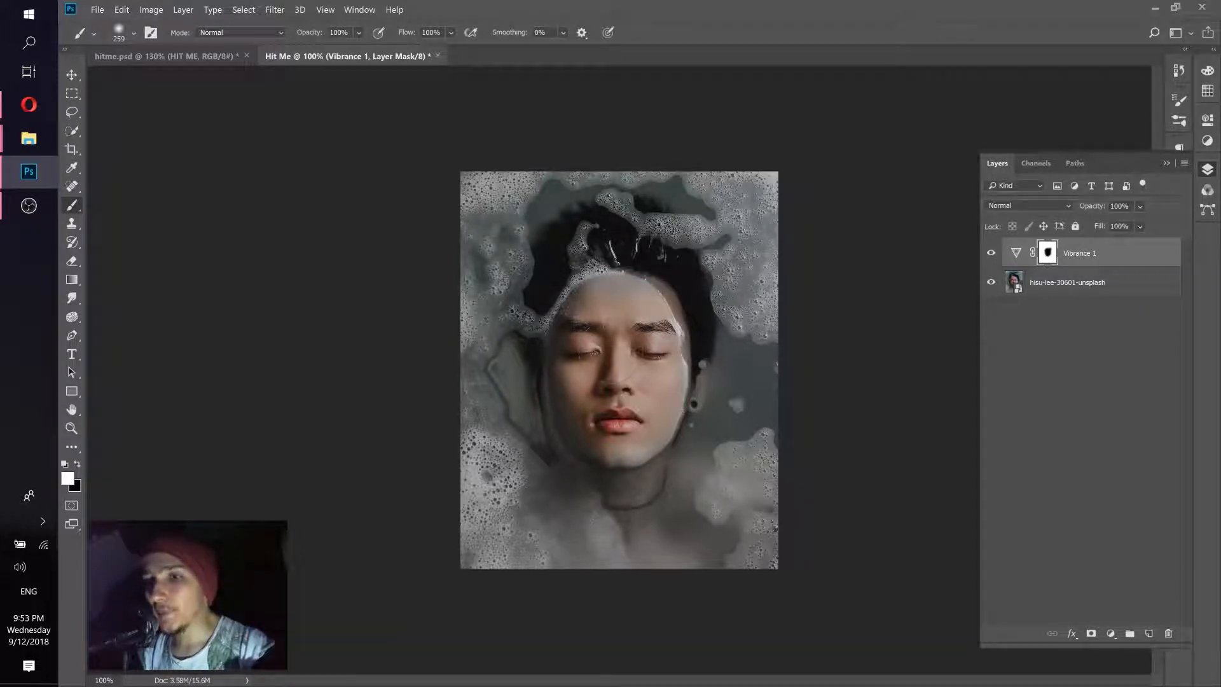
drag(546, 199, 555, 248)
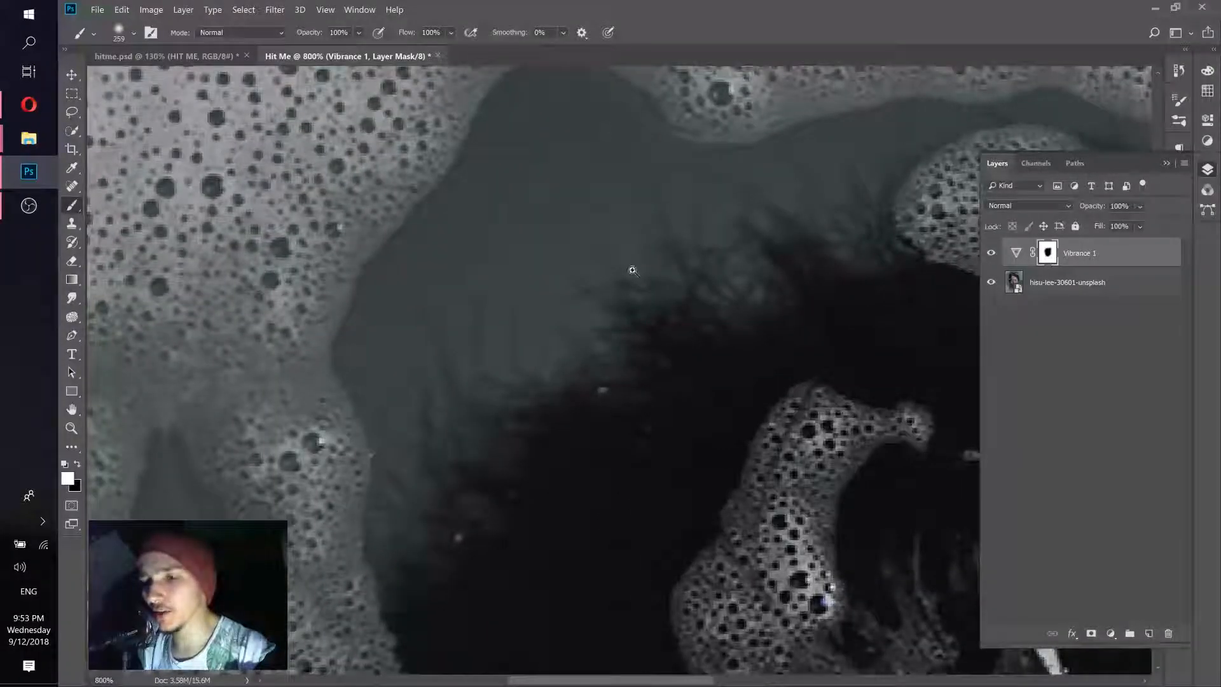
drag(632, 270, 594, 266)
drag(660, 366, 634, 284)
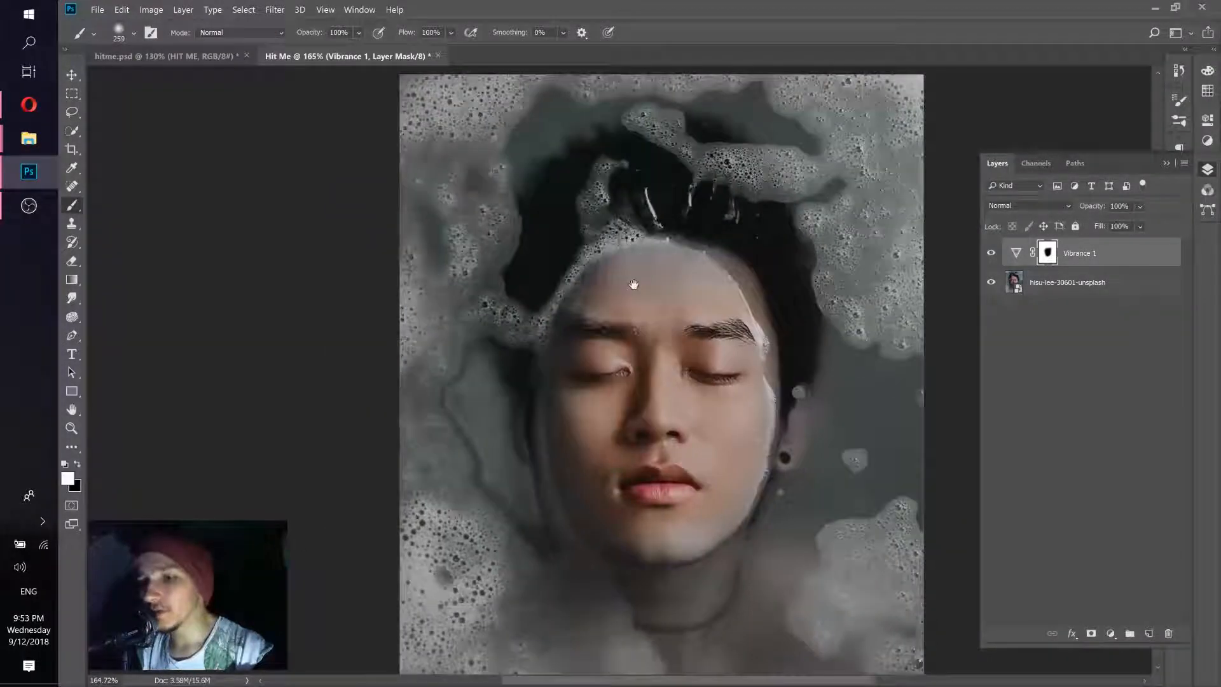
drag(674, 364, 622, 340)
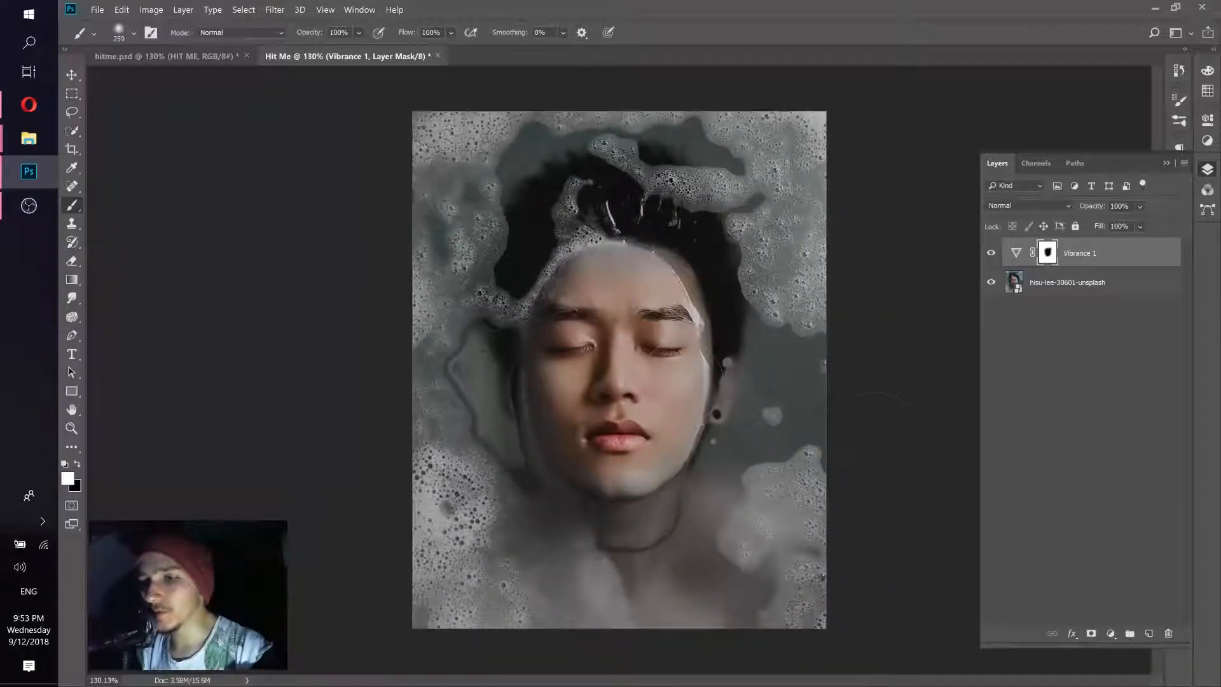
right_click(1079, 453)
click(1022, 375)
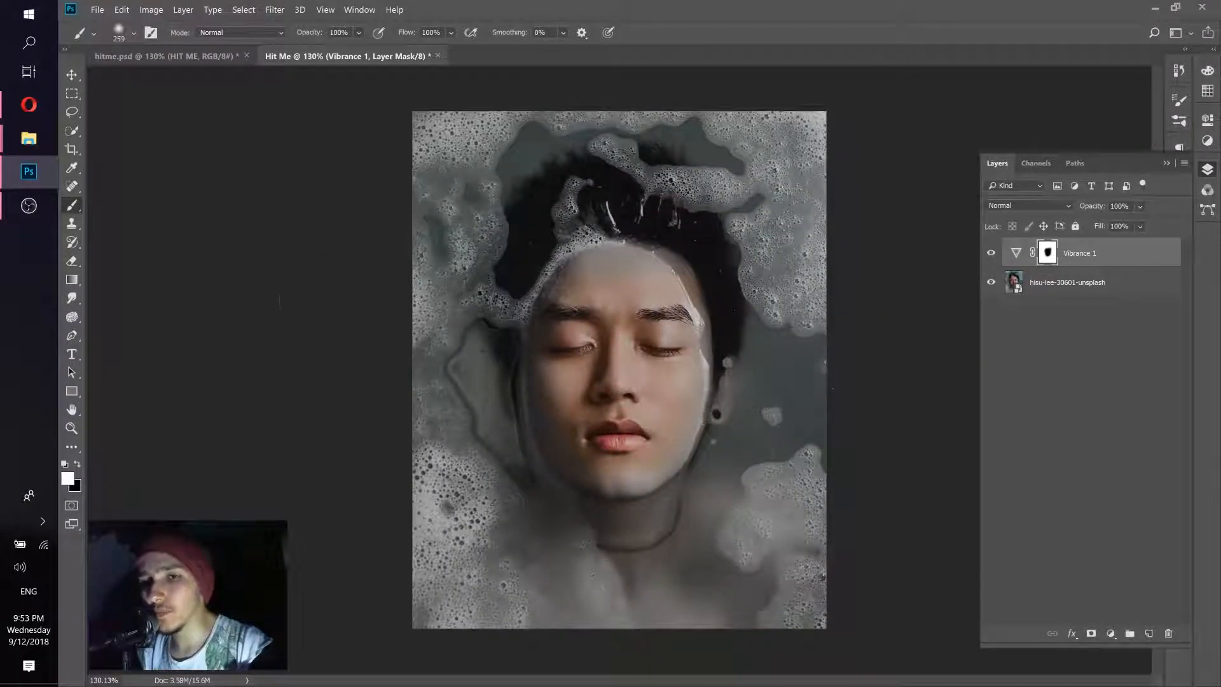
click(130, 55)
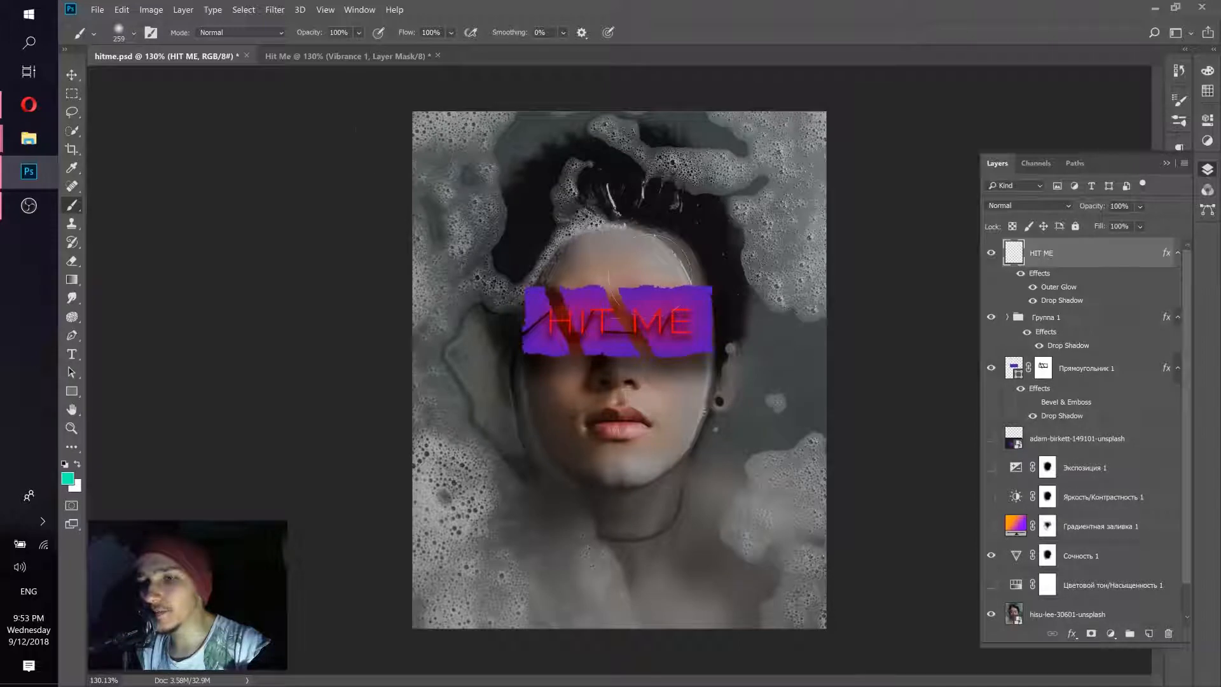
click(345, 55)
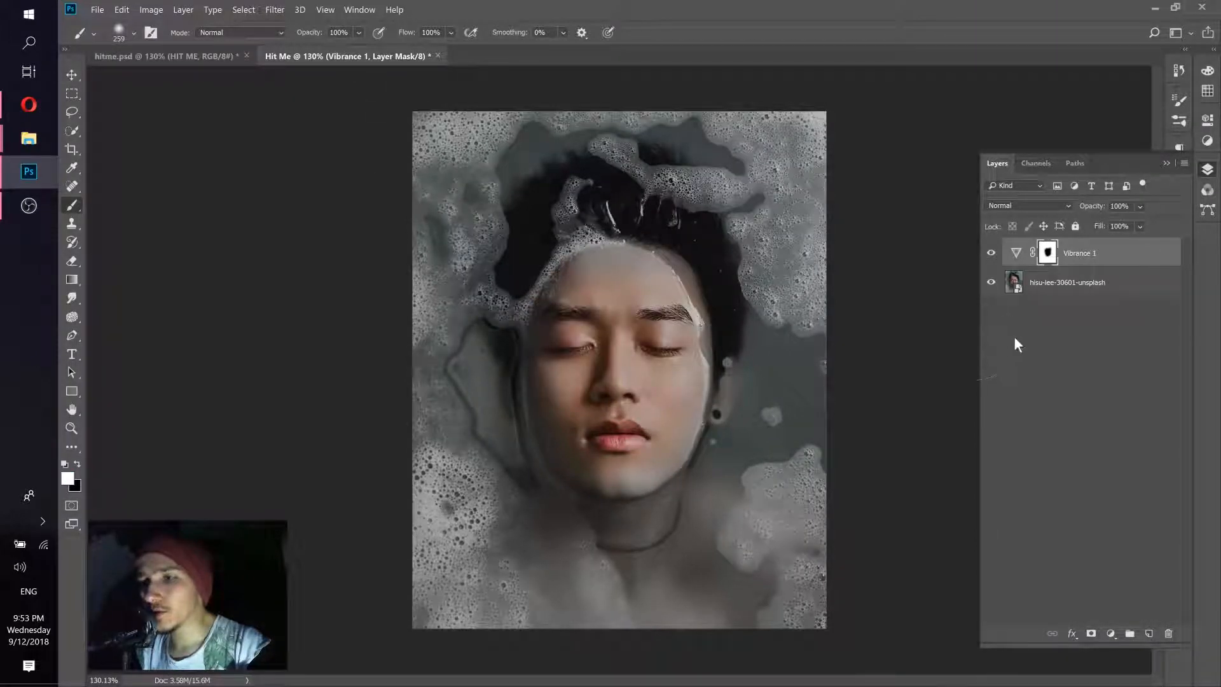
Step: Set up the Rectangle Tool in Shape mode with a purple #791ca4 fill and no stroke
click(72, 391)
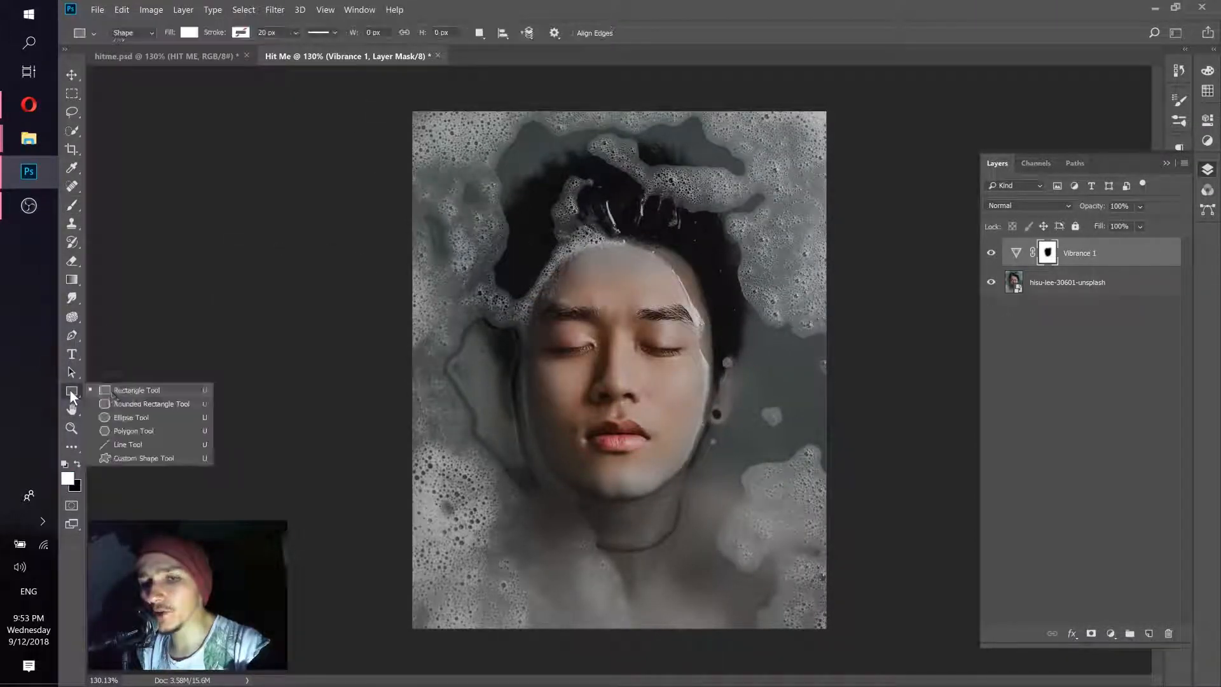
click(119, 393)
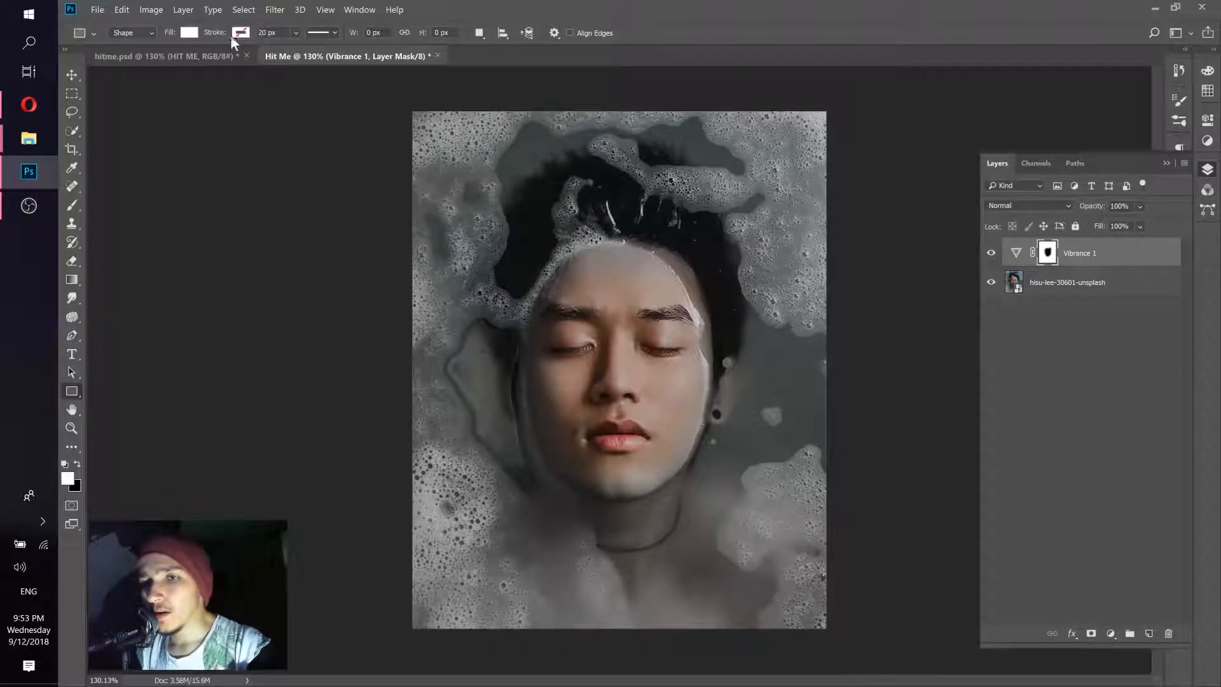
click(184, 32)
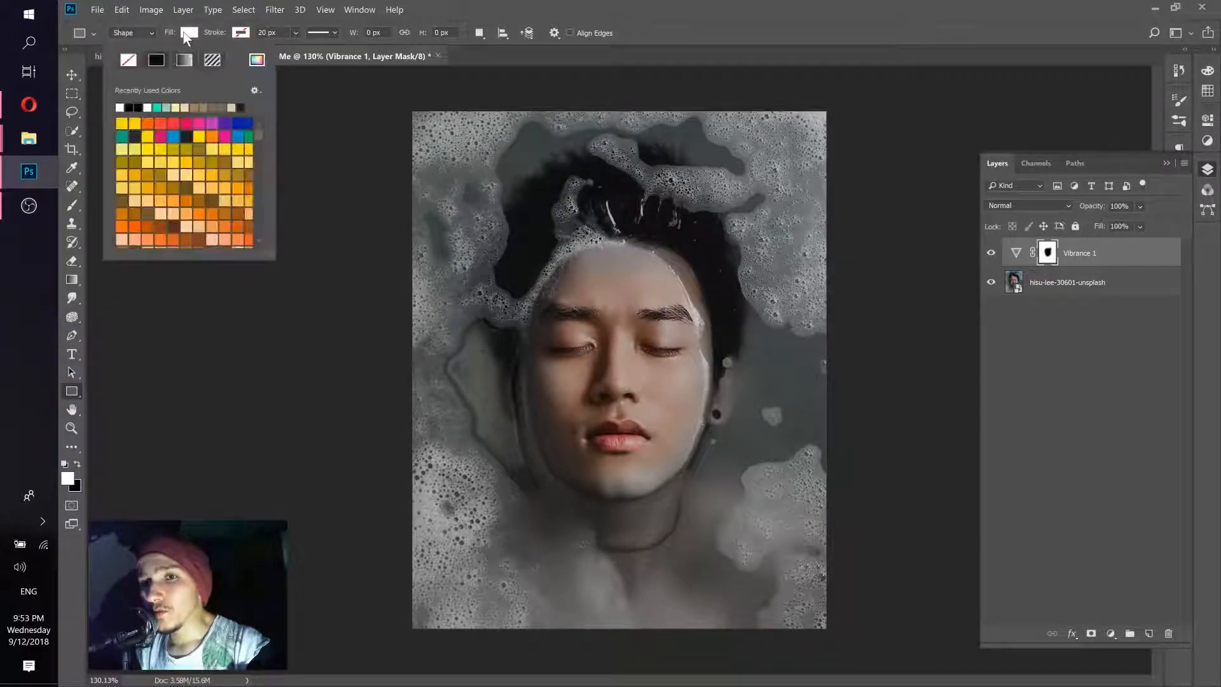
click(257, 60)
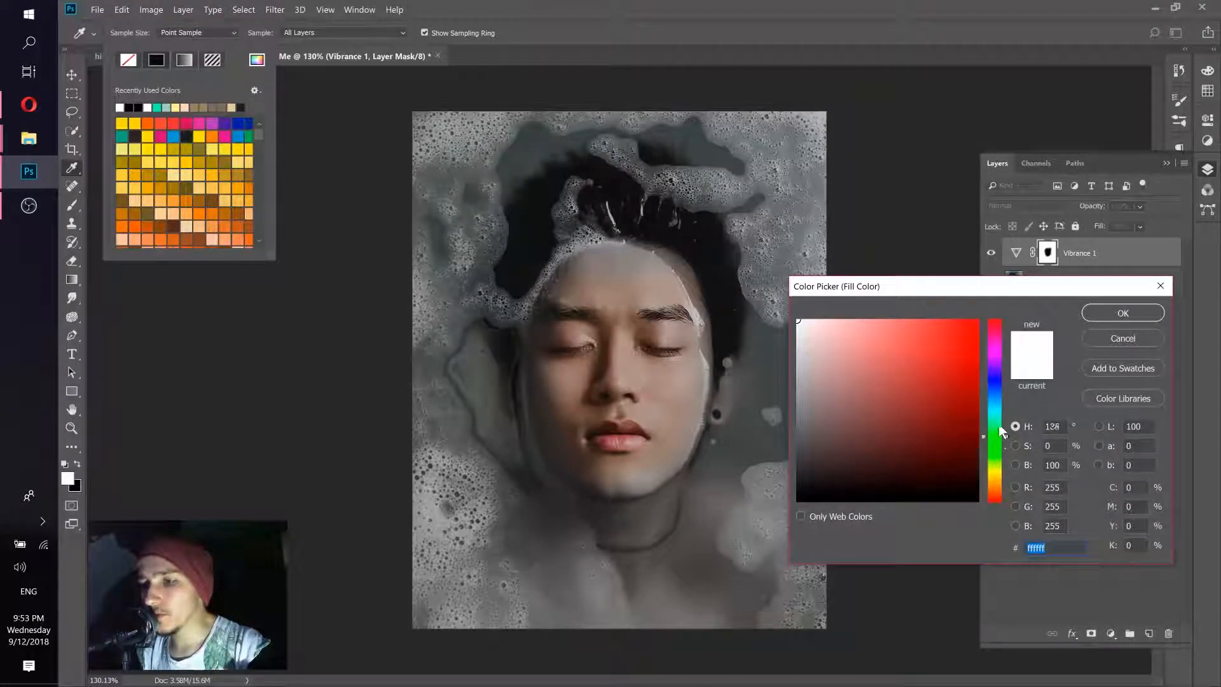
mouse_move(999, 438)
mouse_down()
mouse_move(997, 359)
mouse_move(952, 343)
mouse_move(948, 385)
mouse_up()
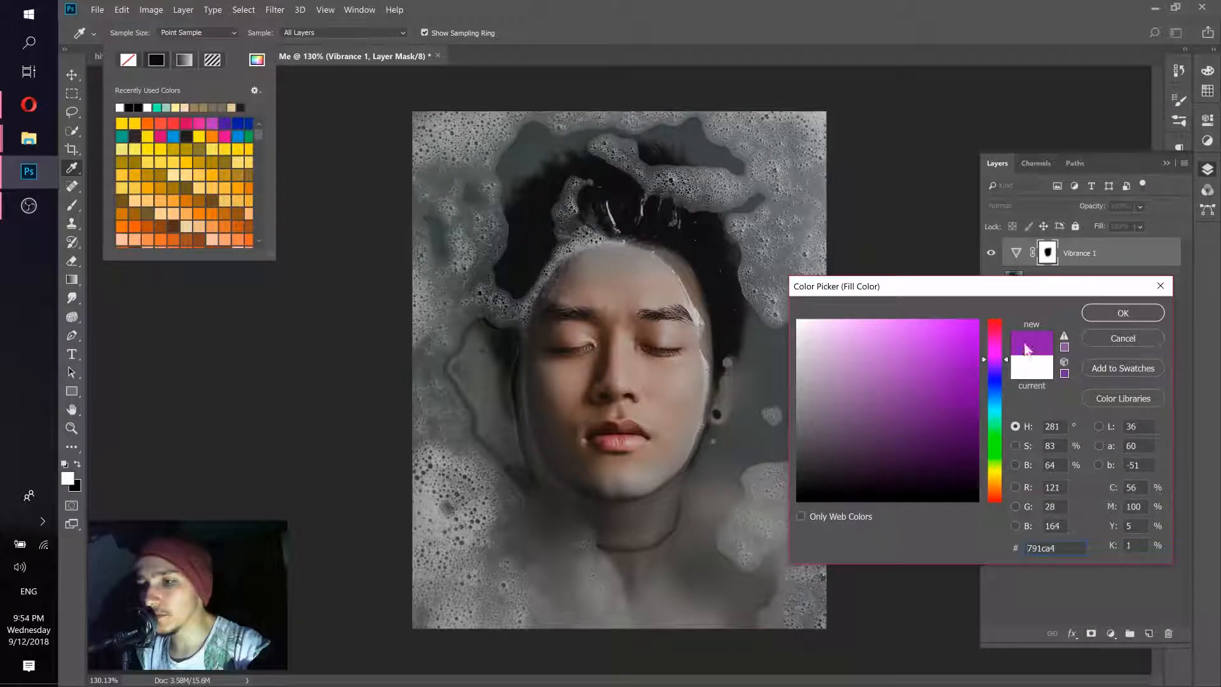
click(1121, 314)
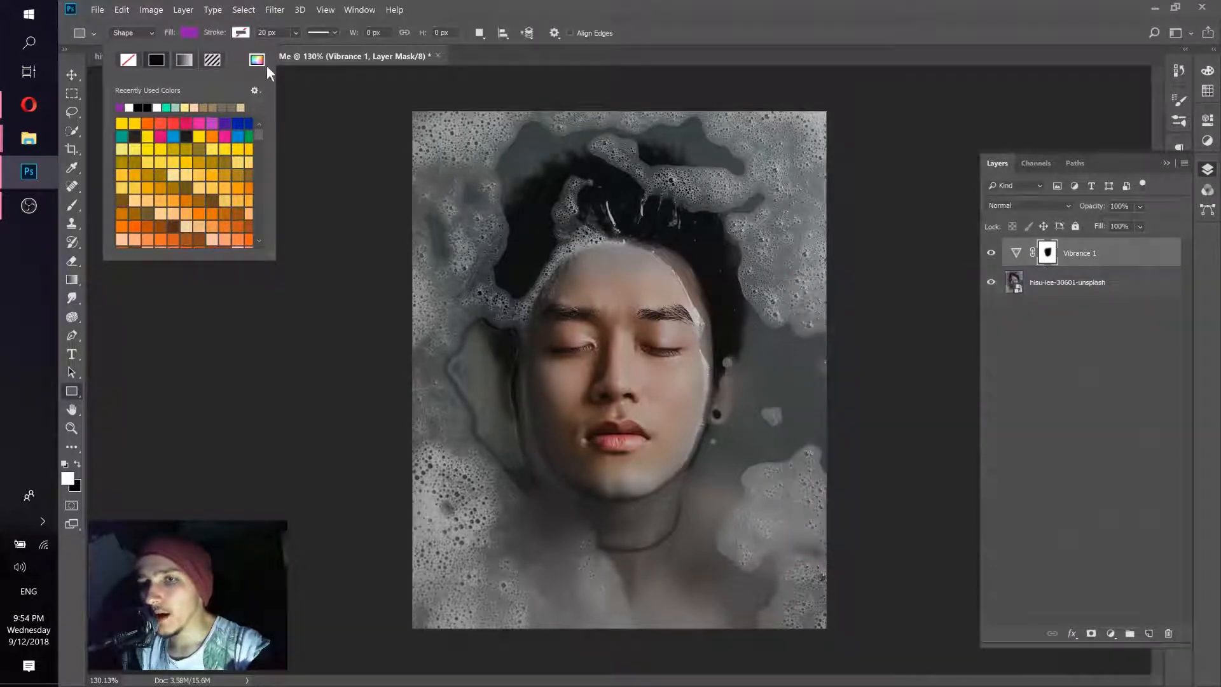
click(240, 35)
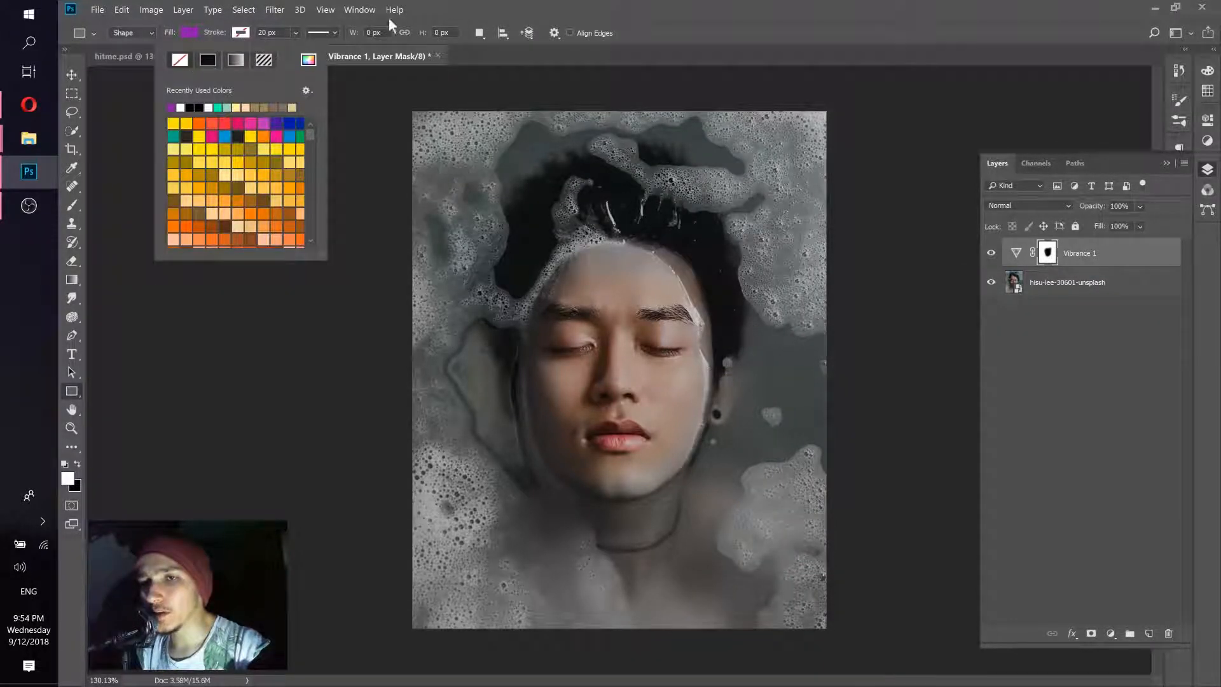
click(598, 4)
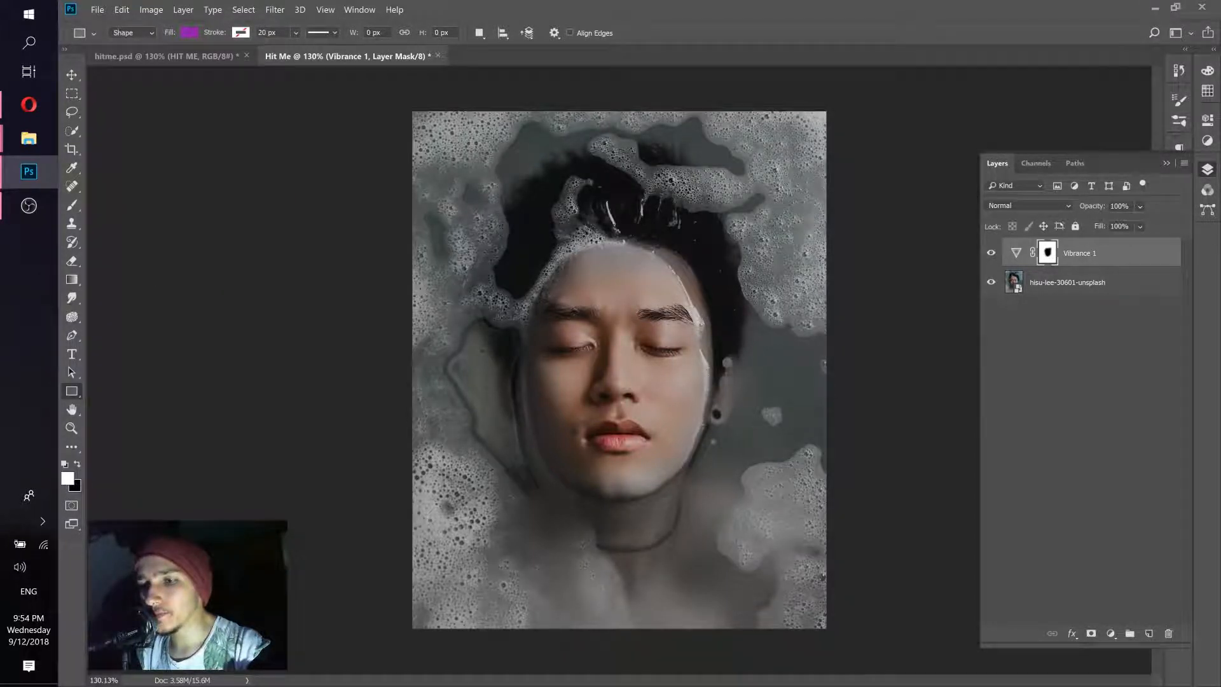
Step: Draw a purple rectangle about 410 by 180 px across the man's eyes and compare its placement with hitme.psd
drag(529, 304, 698, 378)
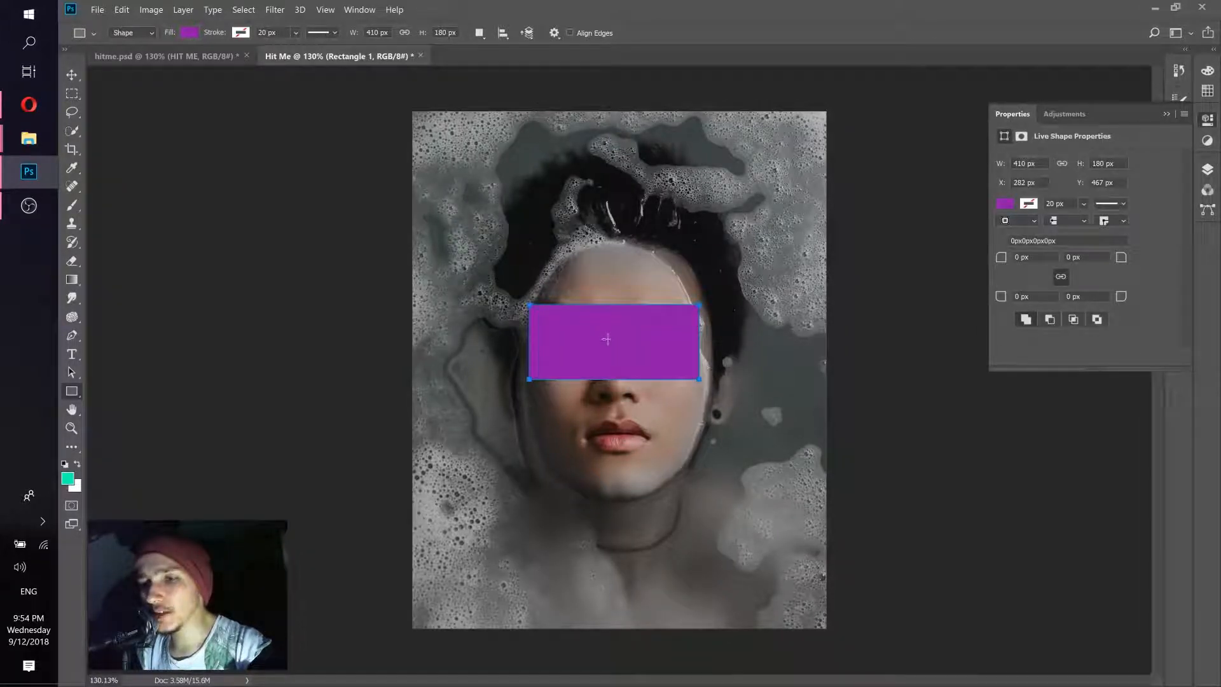
click(186, 59)
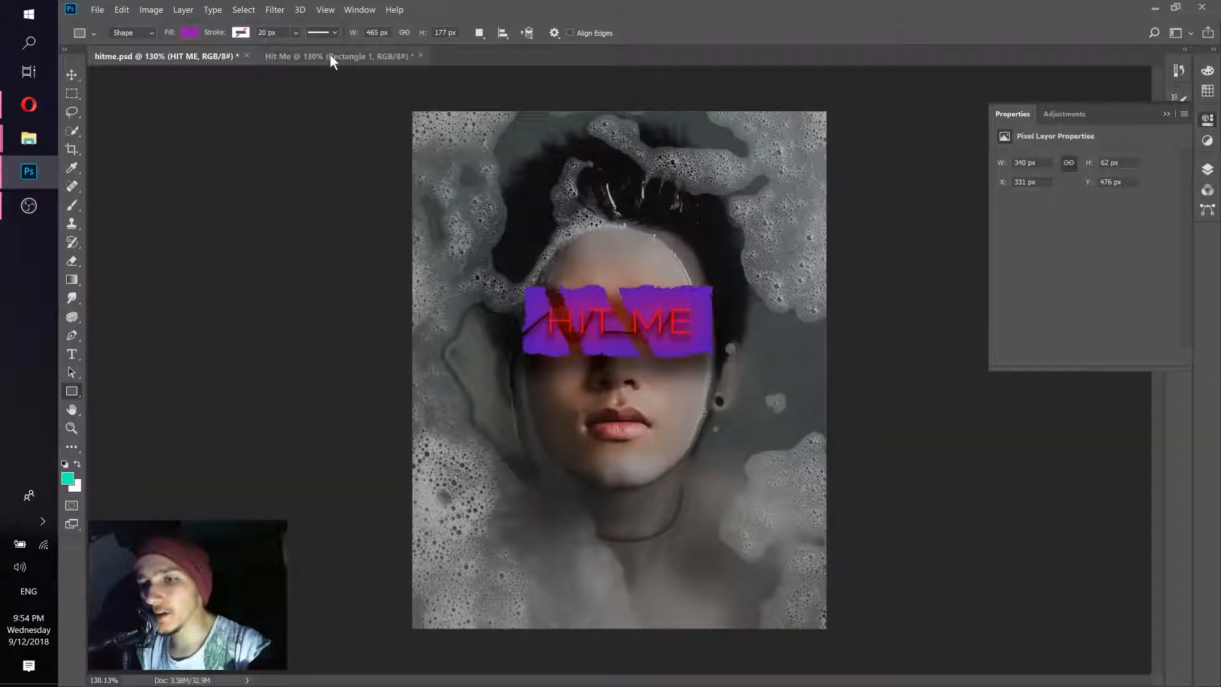
click(330, 56)
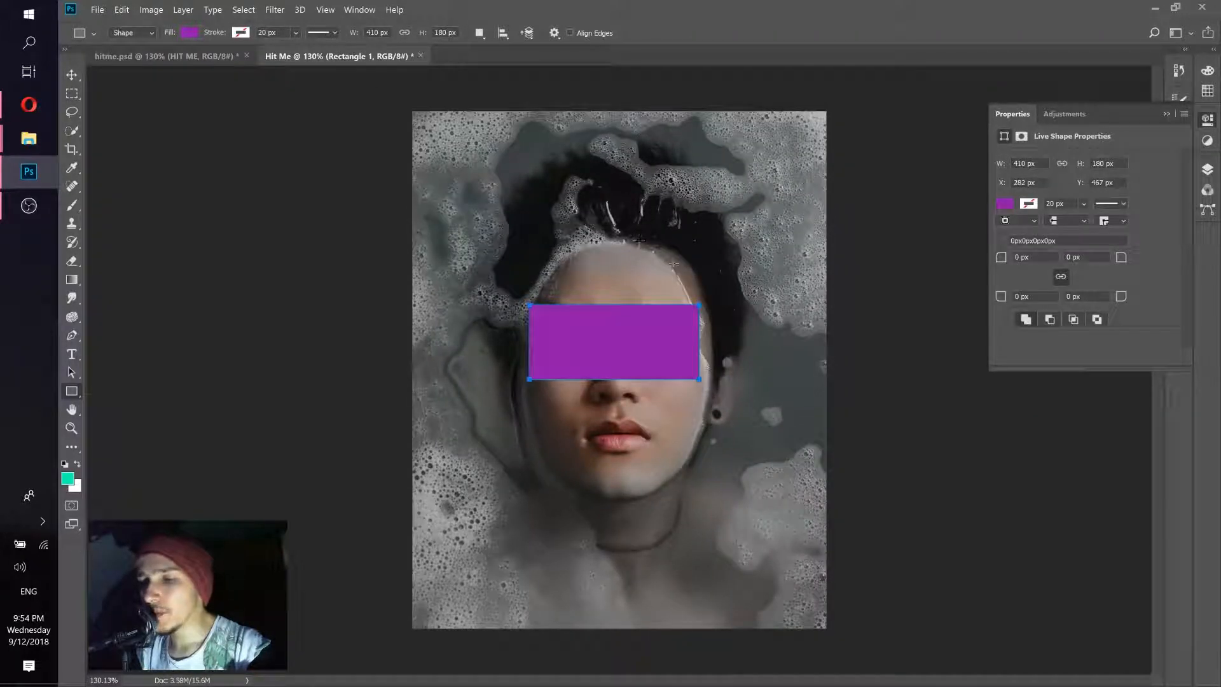
Step: Widen the purple rectangle to about 443 px with Free Transform, centre it over the eyes, and show the layers
click(122, 9)
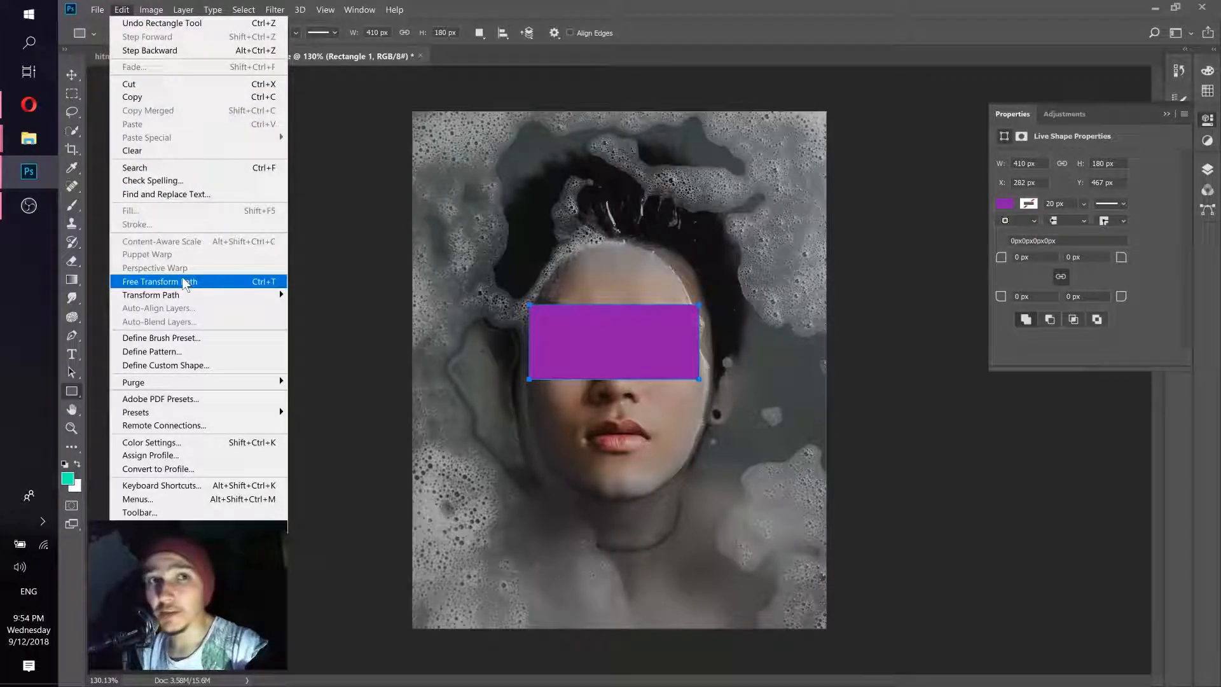
click(184, 282)
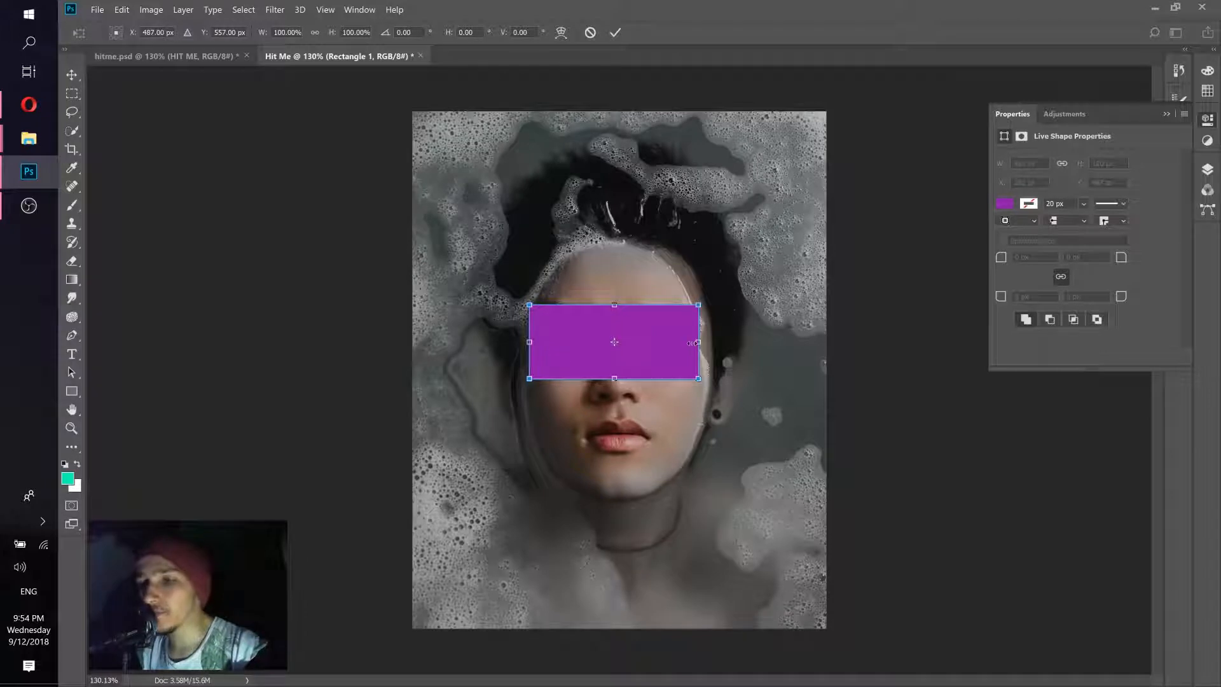
drag(697, 343, 656, 354)
click(615, 33)
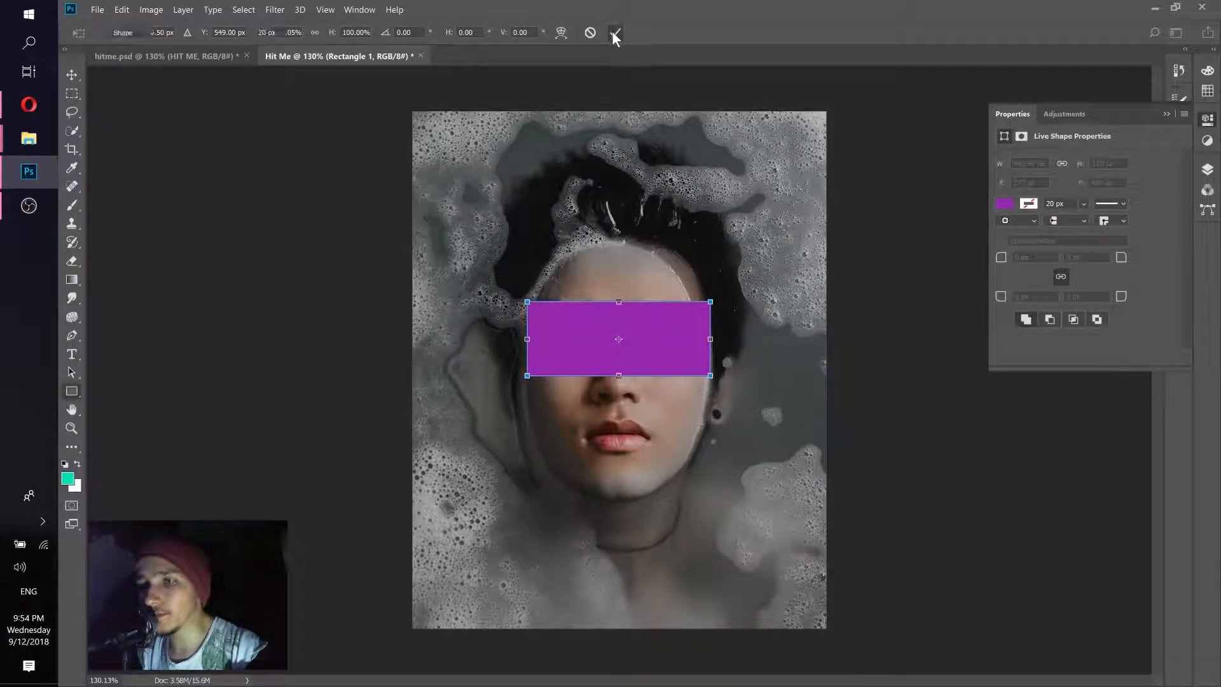
click(1206, 169)
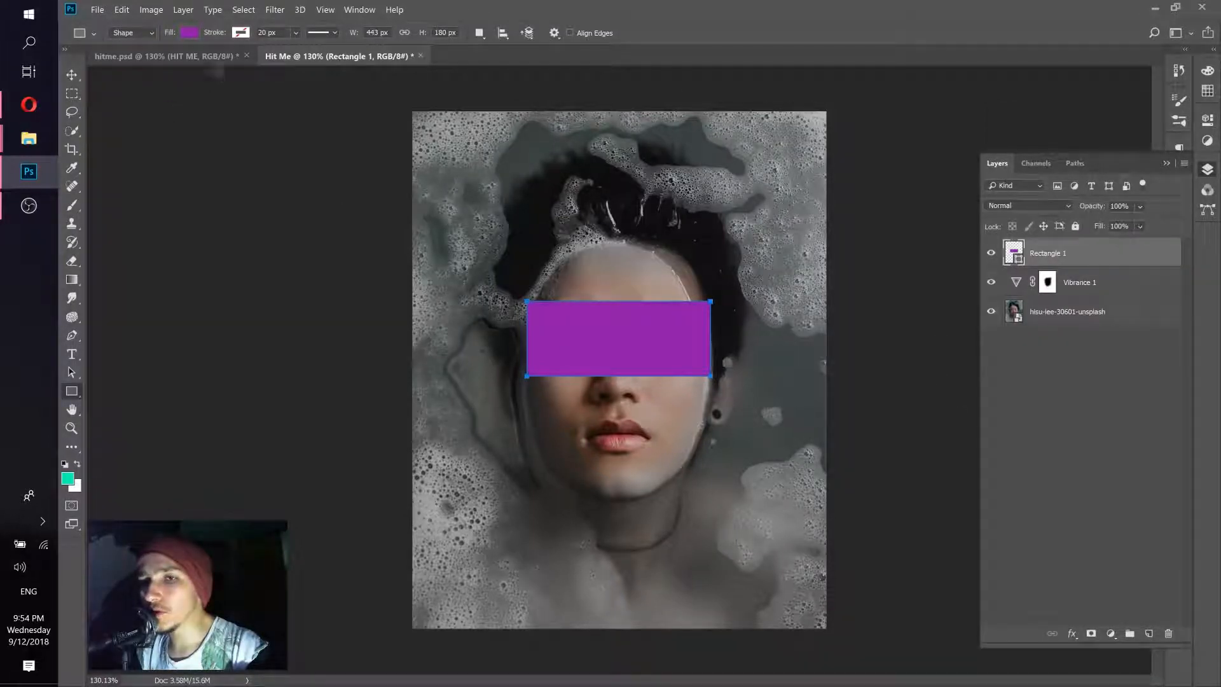
Step: Compare the bar with hitme.psd and add a layer mask to the purple rectangle in the Hit Me document
click(207, 56)
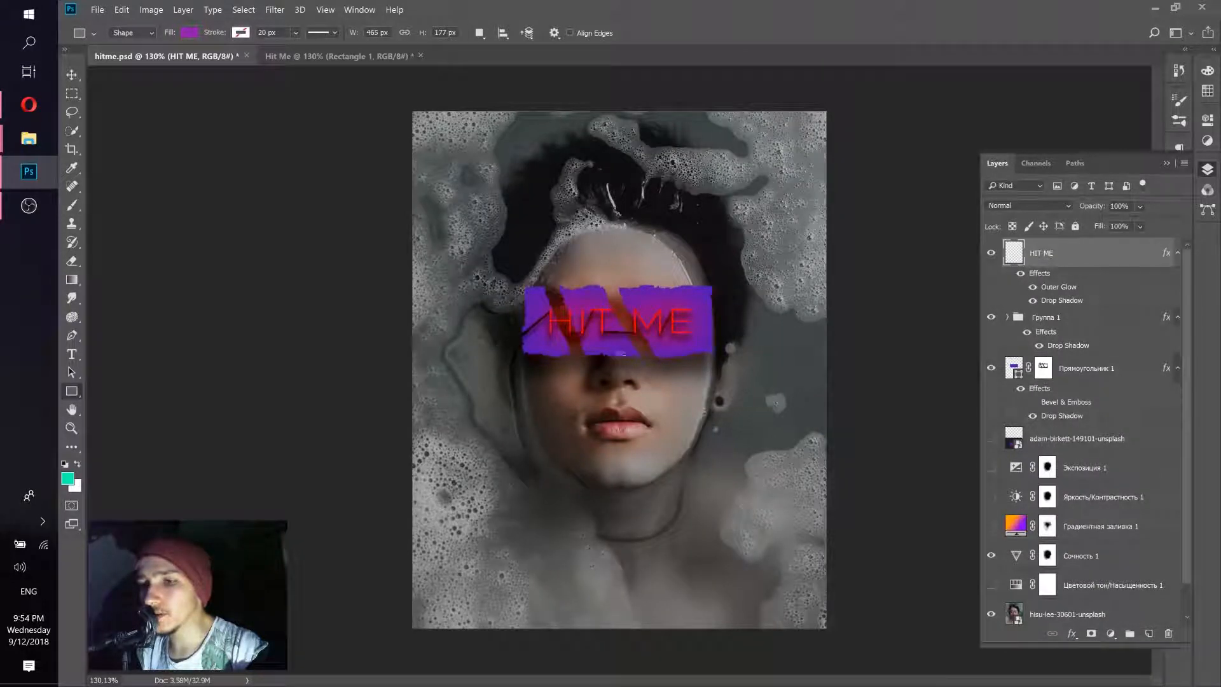
click(377, 56)
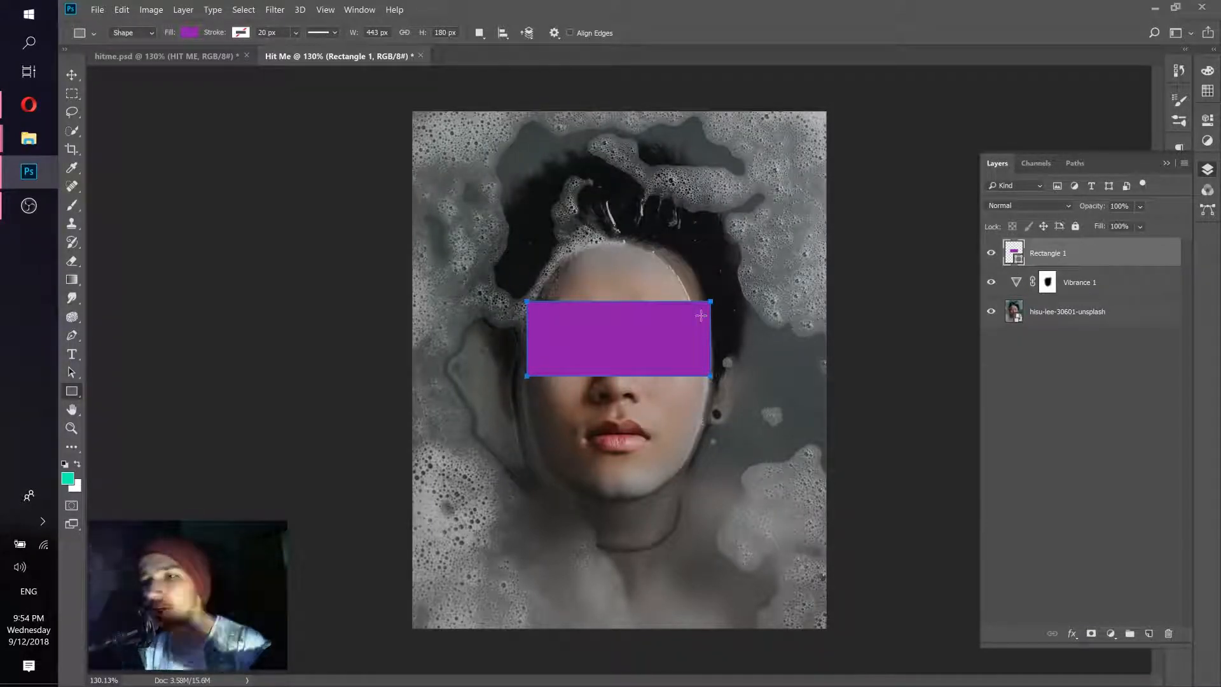
click(1092, 634)
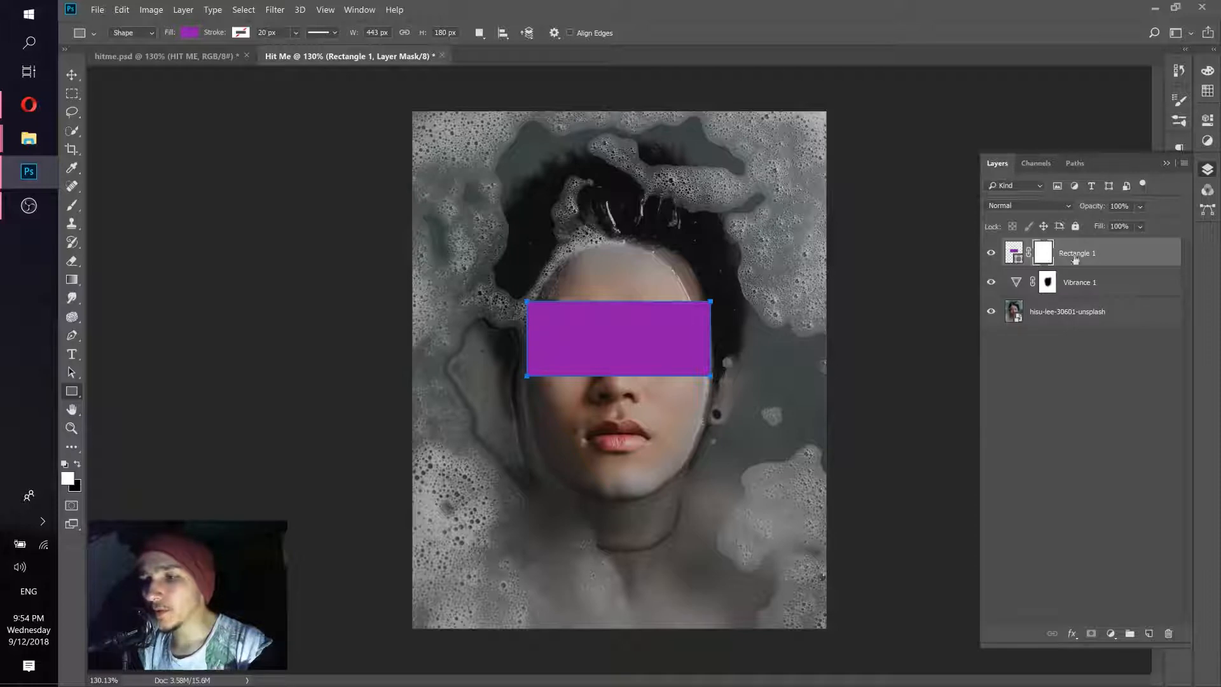
Step: Set up the Brush tool with a rough, uneven 50 px tip and black as the foreground colour
drag(71, 205, 120, 203)
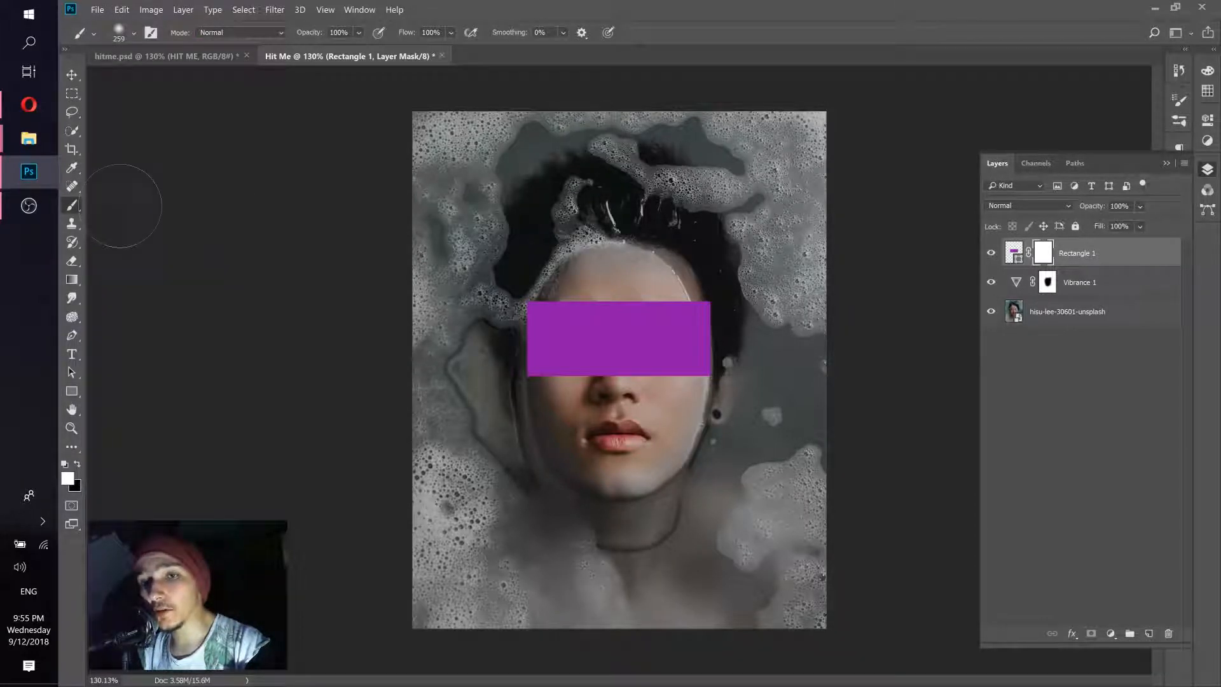
click(1178, 98)
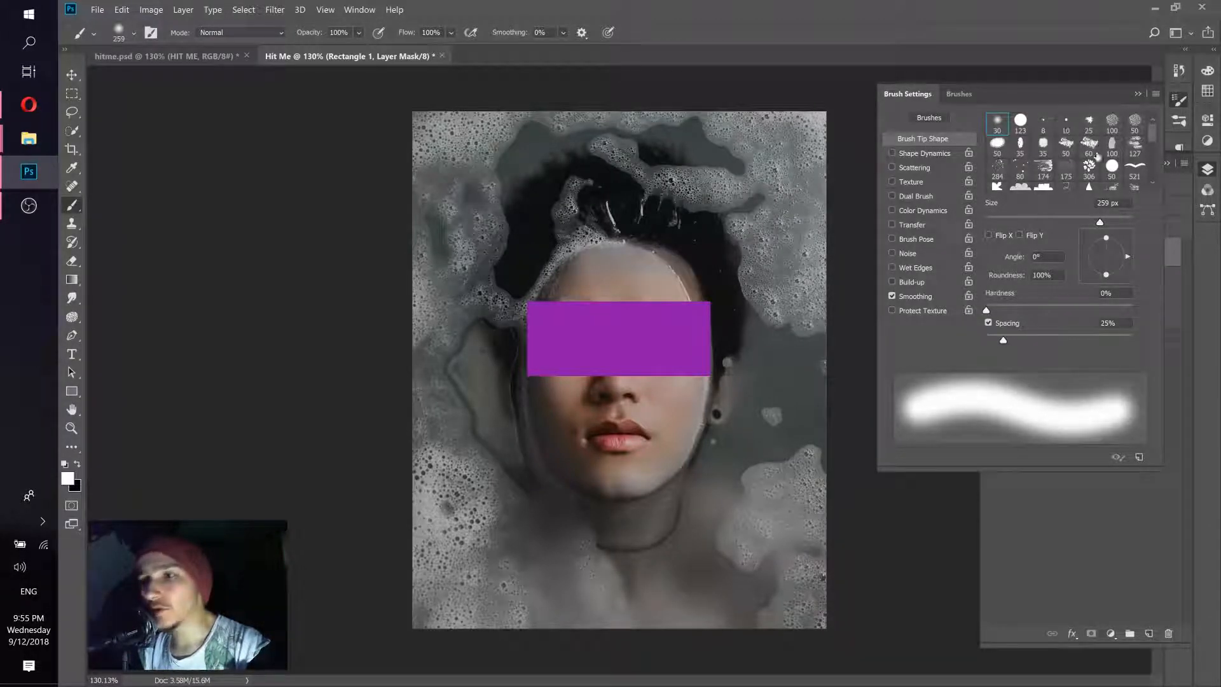
click(1068, 145)
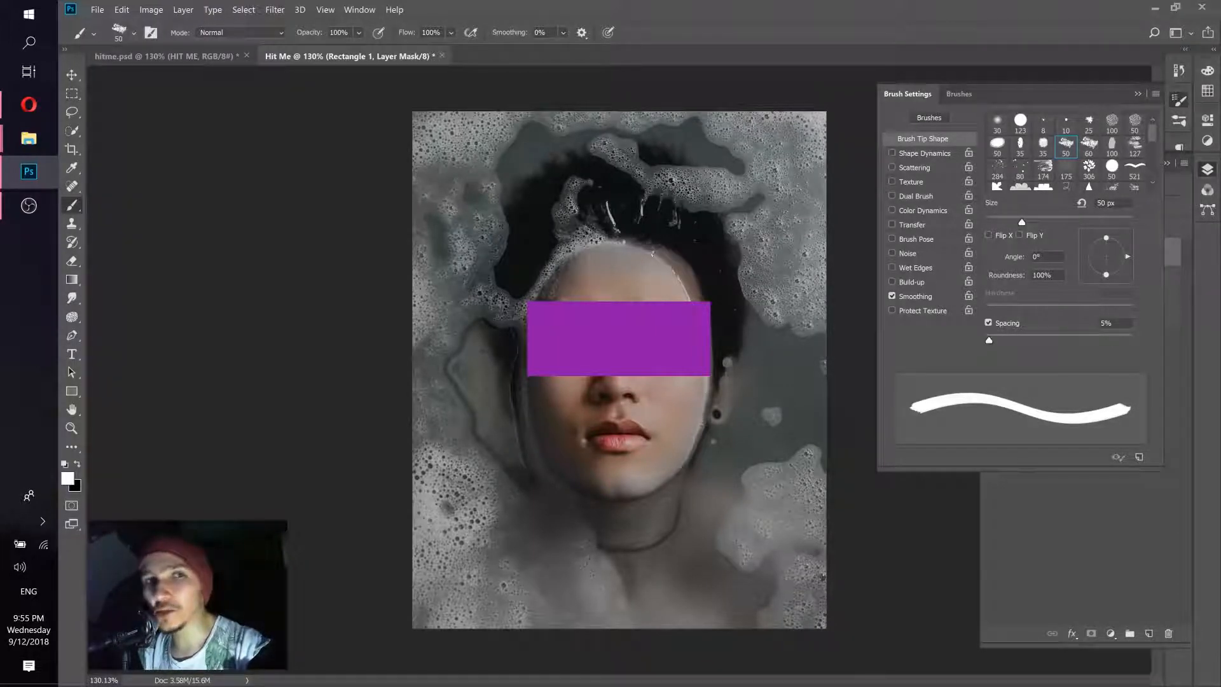
click(1133, 94)
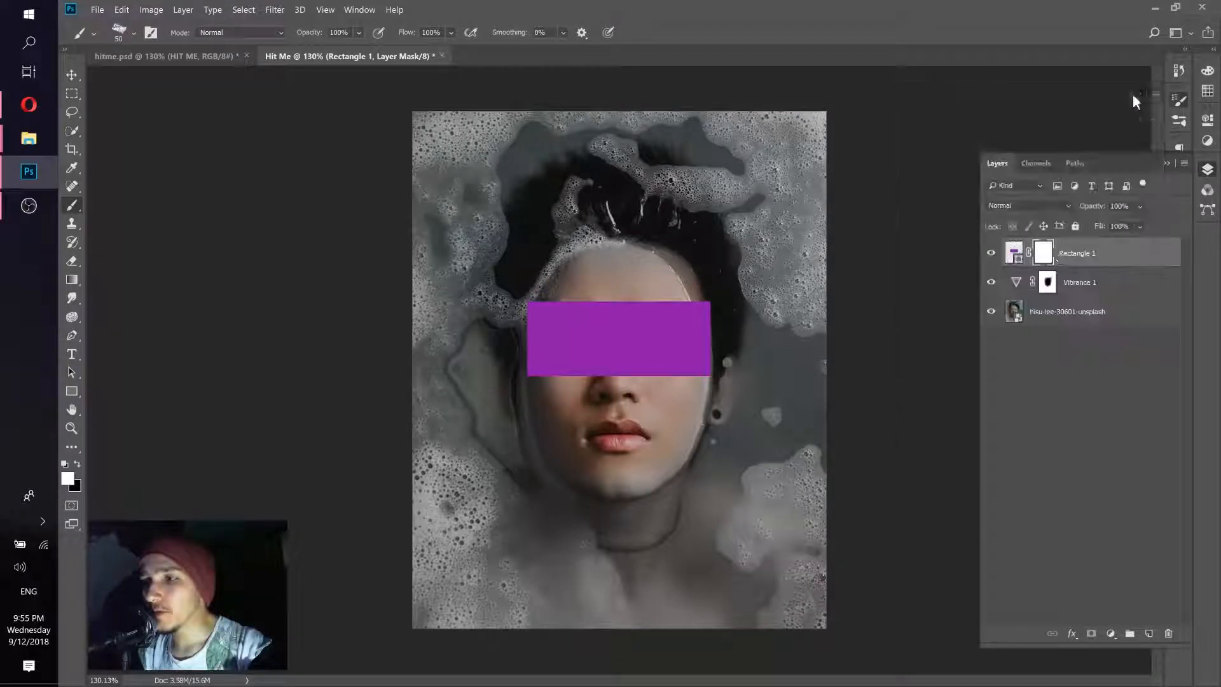
click(78, 464)
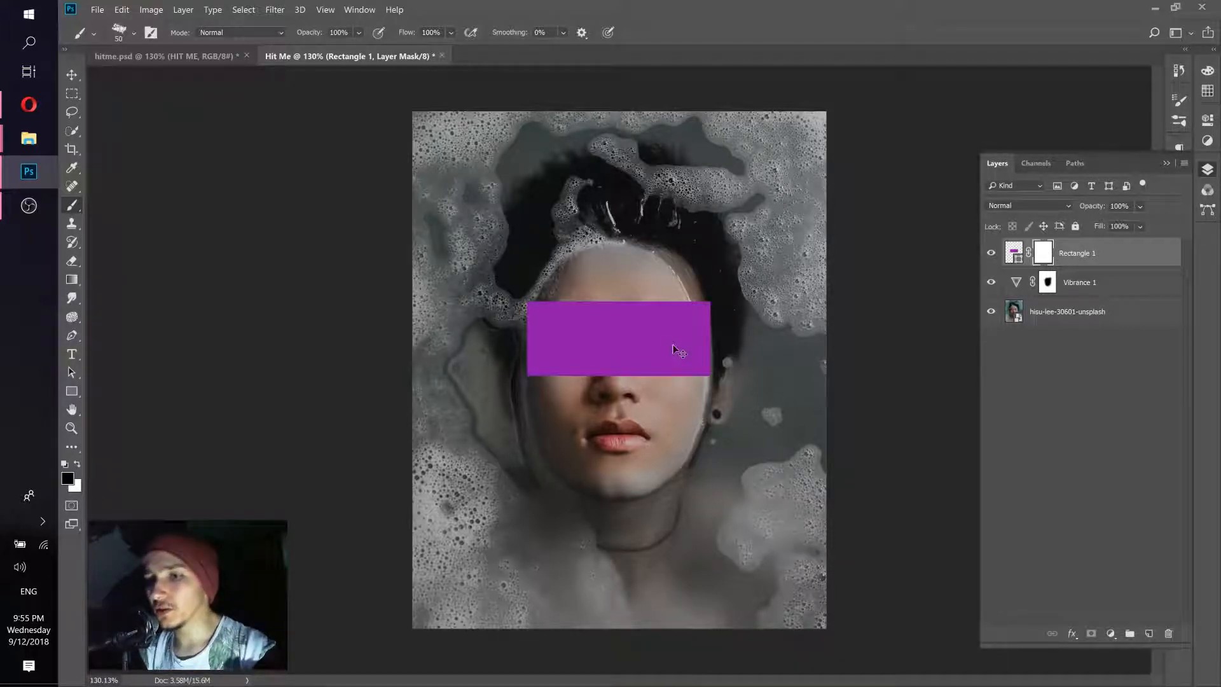
Step: Paint black on the rectangle's mask to roughen the bar's upper-left corner and the left half of its upper edge
key(ctrl+plus)
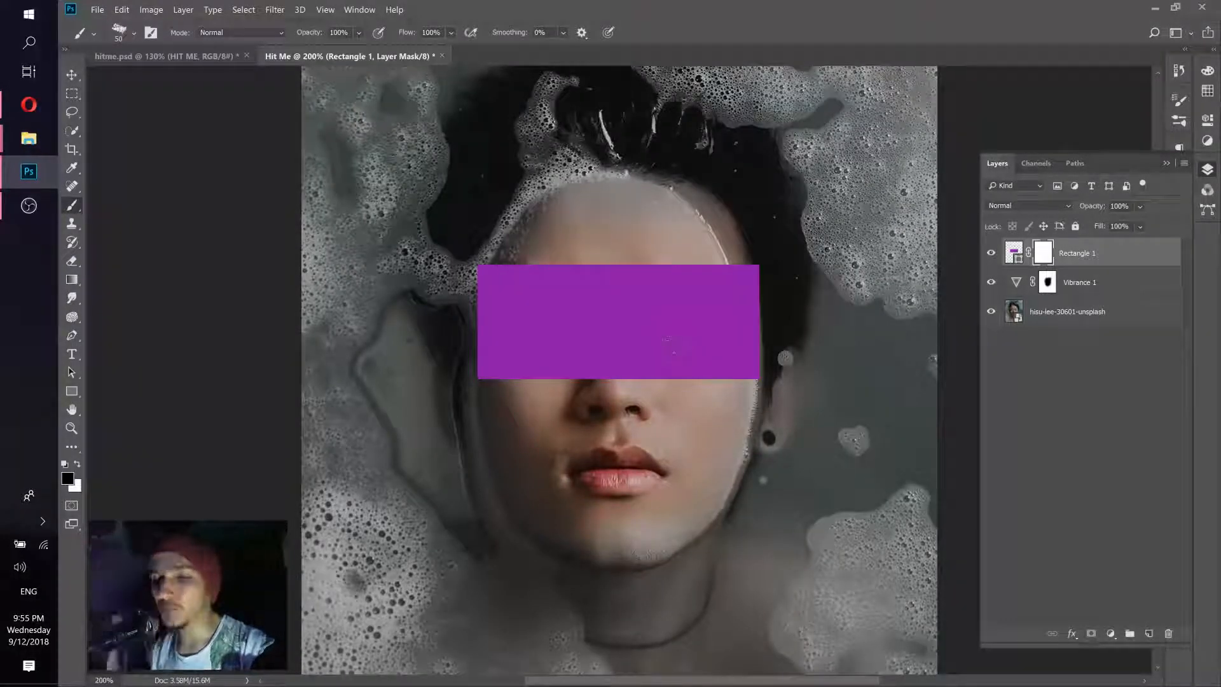
key(ctrl+plus)
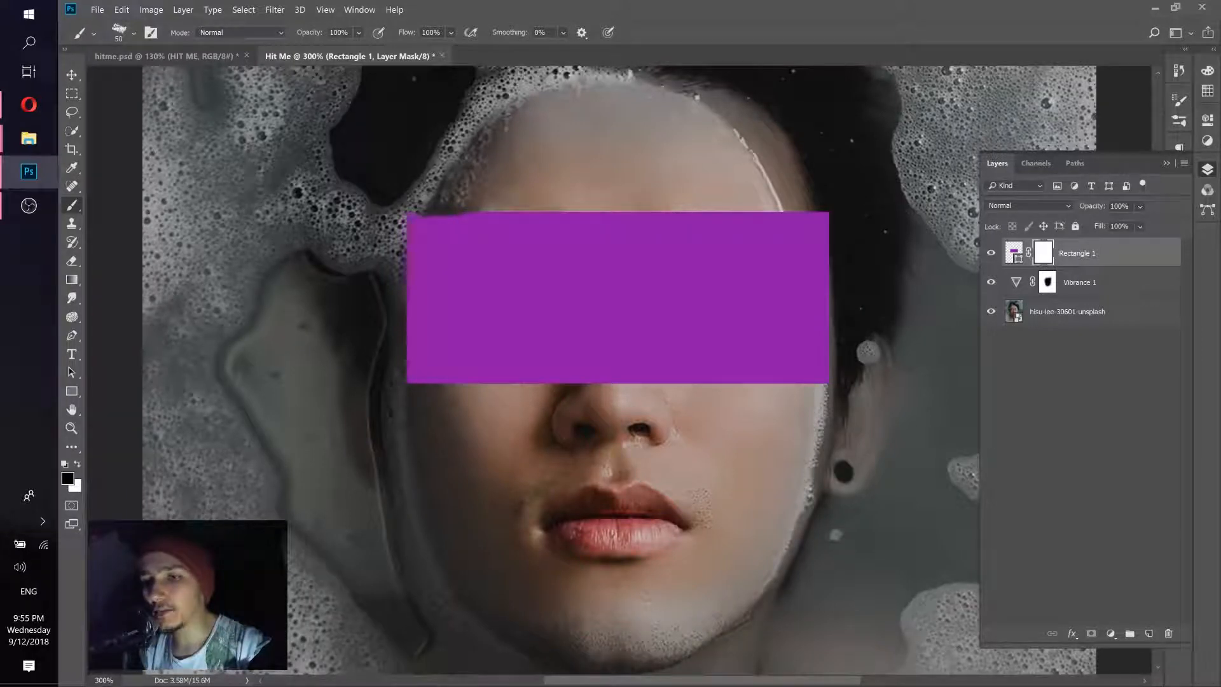
drag(433, 206, 384, 205)
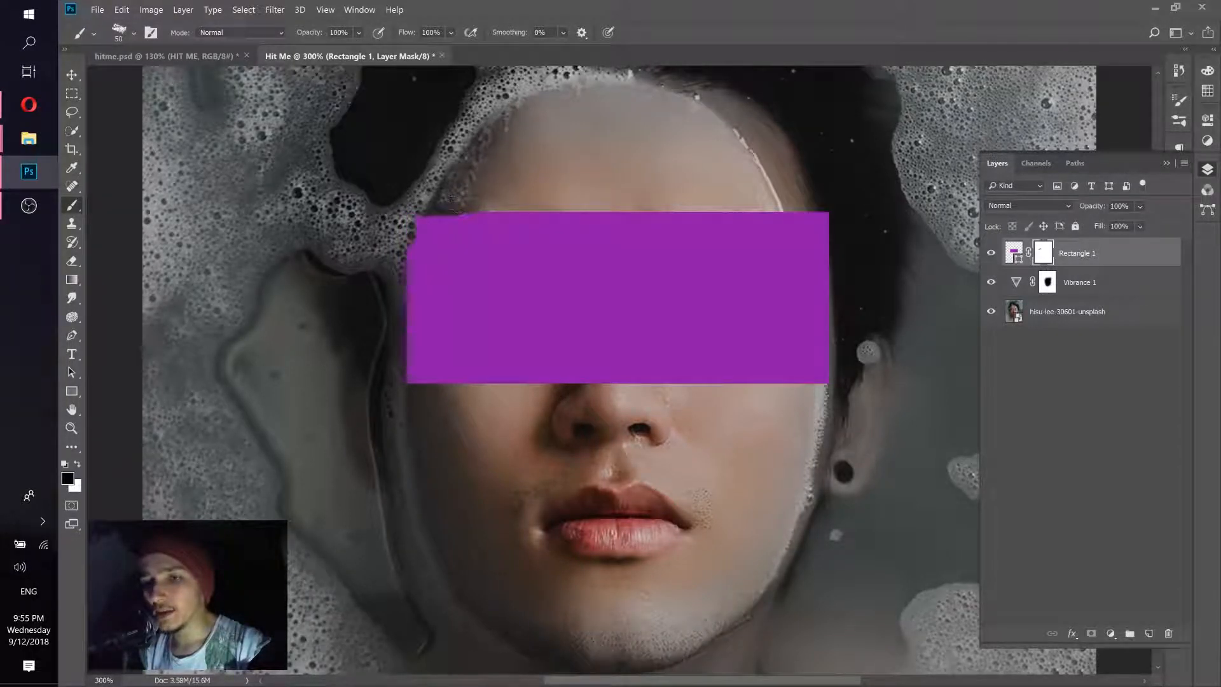
drag(483, 214, 601, 214)
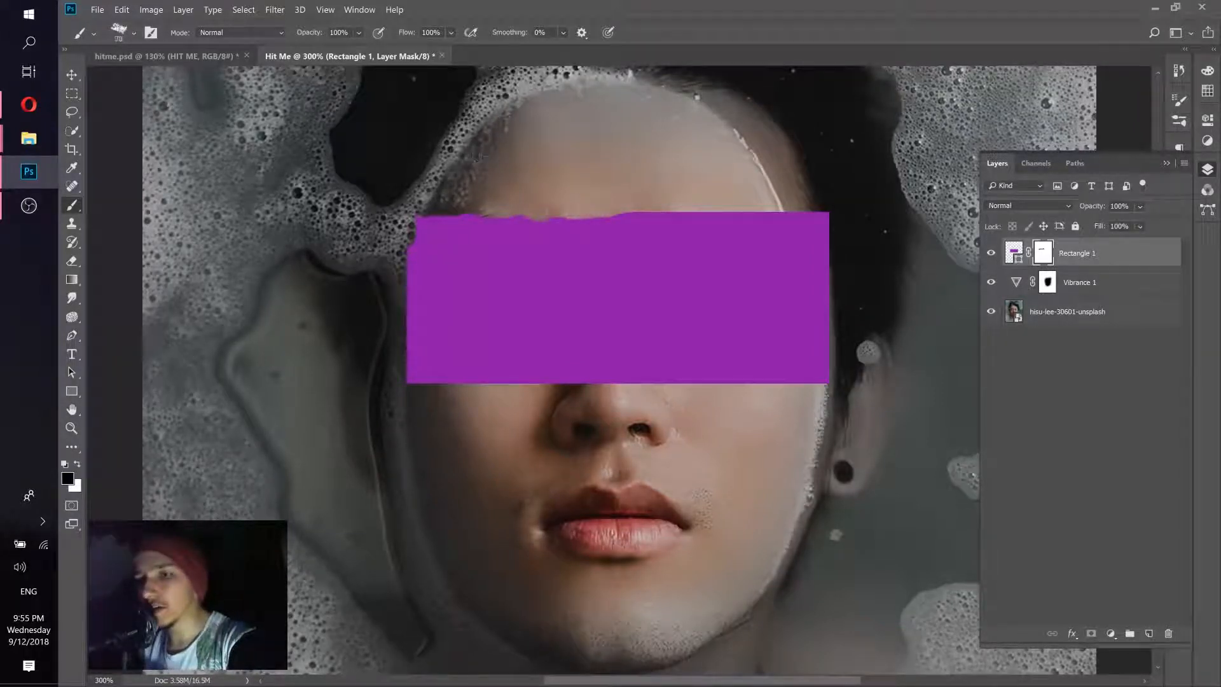
Step: Enlarge the brush to 150 px and roughen the right half of the bar's upper edge and its right edge
key(bracketright)
key(bracketright)
key(bracketright)
key(bracketright)
key(bracketright)
key(bracketright)
key(bracketright)
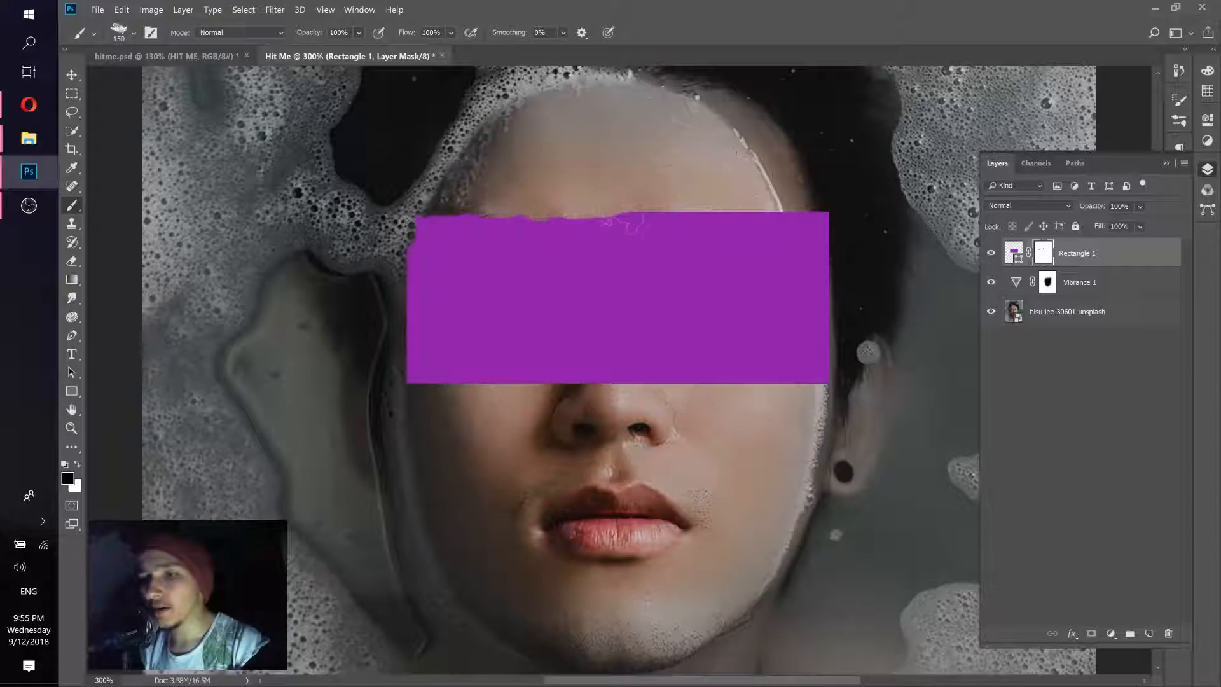
mouse_move(627, 223)
mouse_down()
mouse_move(763, 216)
mouse_move(840, 143)
mouse_move(855, 201)
mouse_up()
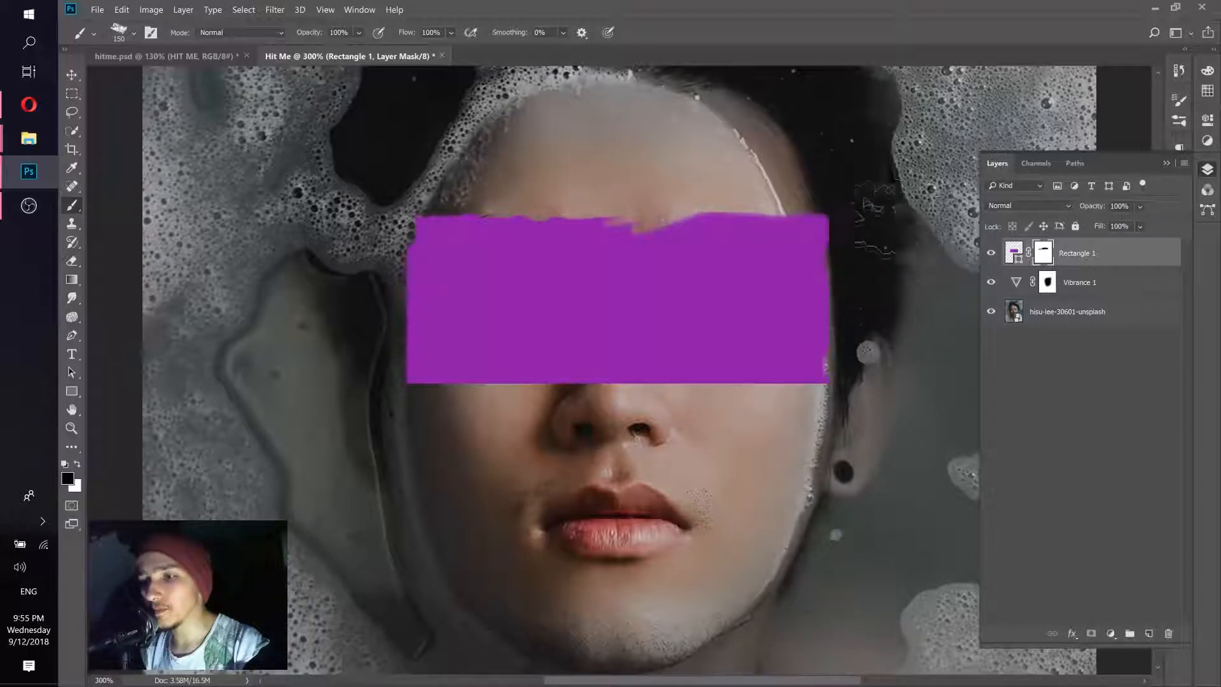
drag(868, 207, 877, 239)
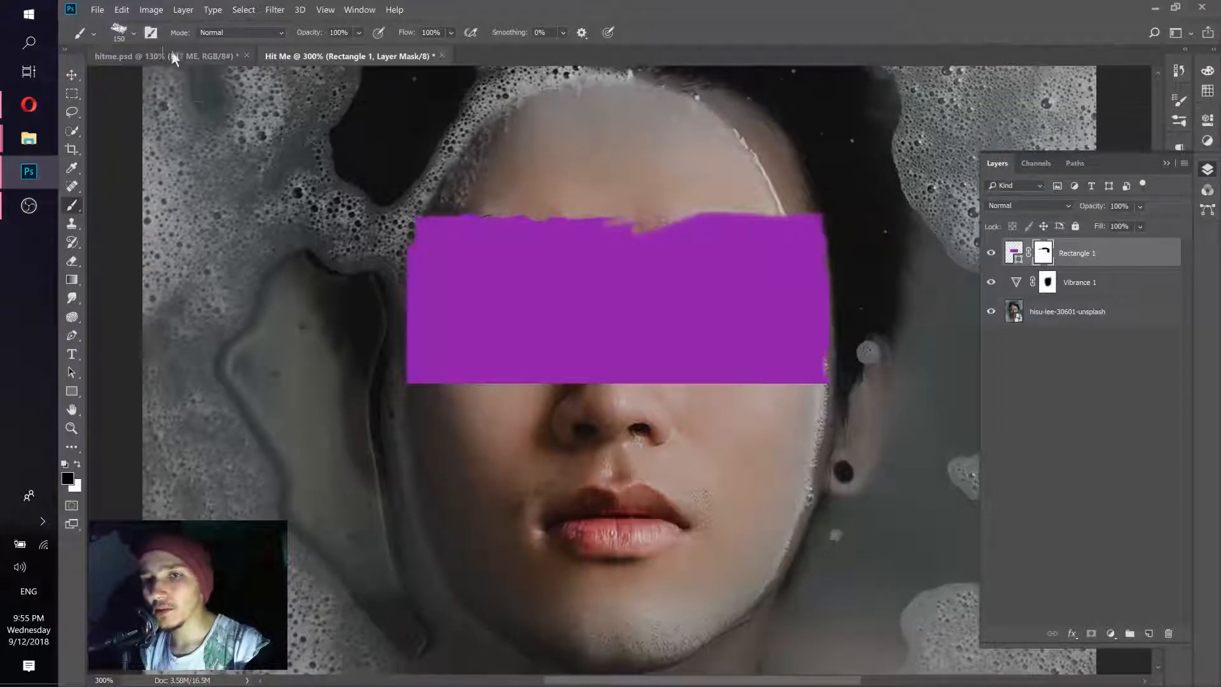
Step: Check the brush tip options and paint black on the mask to tear the bar's left and lower edges
click(133, 33)
click(676, 8)
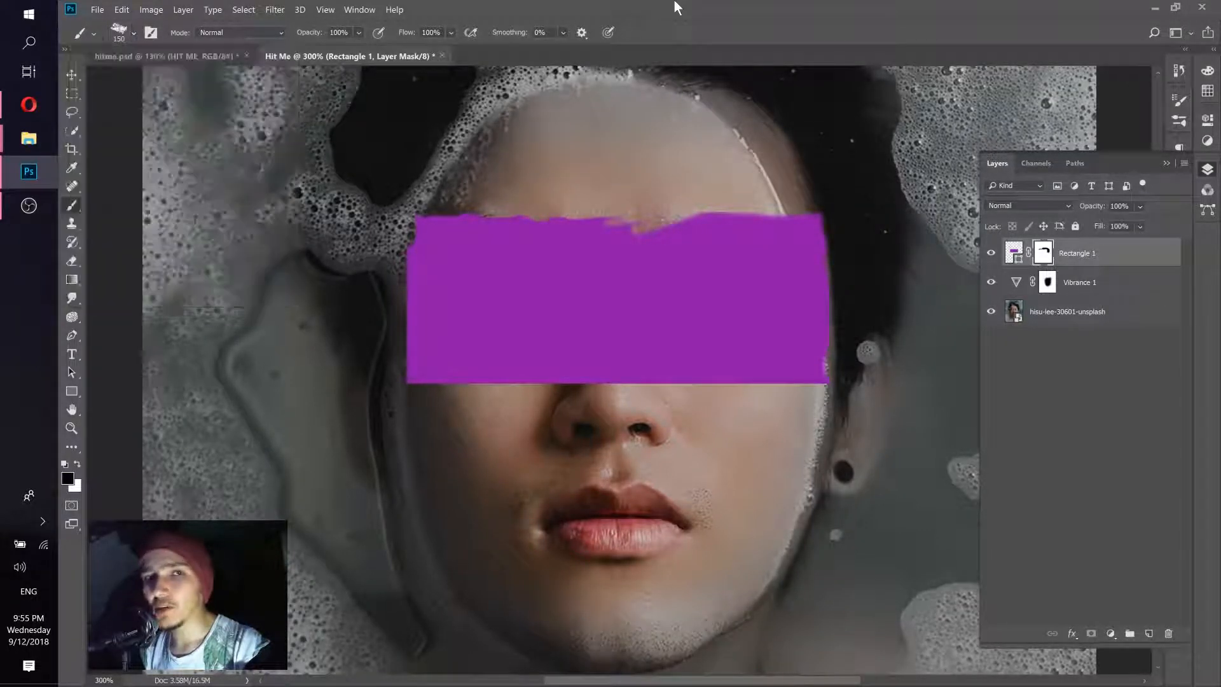
mouse_move(349, 273)
mouse_down()
mouse_move(356, 366)
mouse_move(398, 415)
mouse_move(791, 427)
mouse_up()
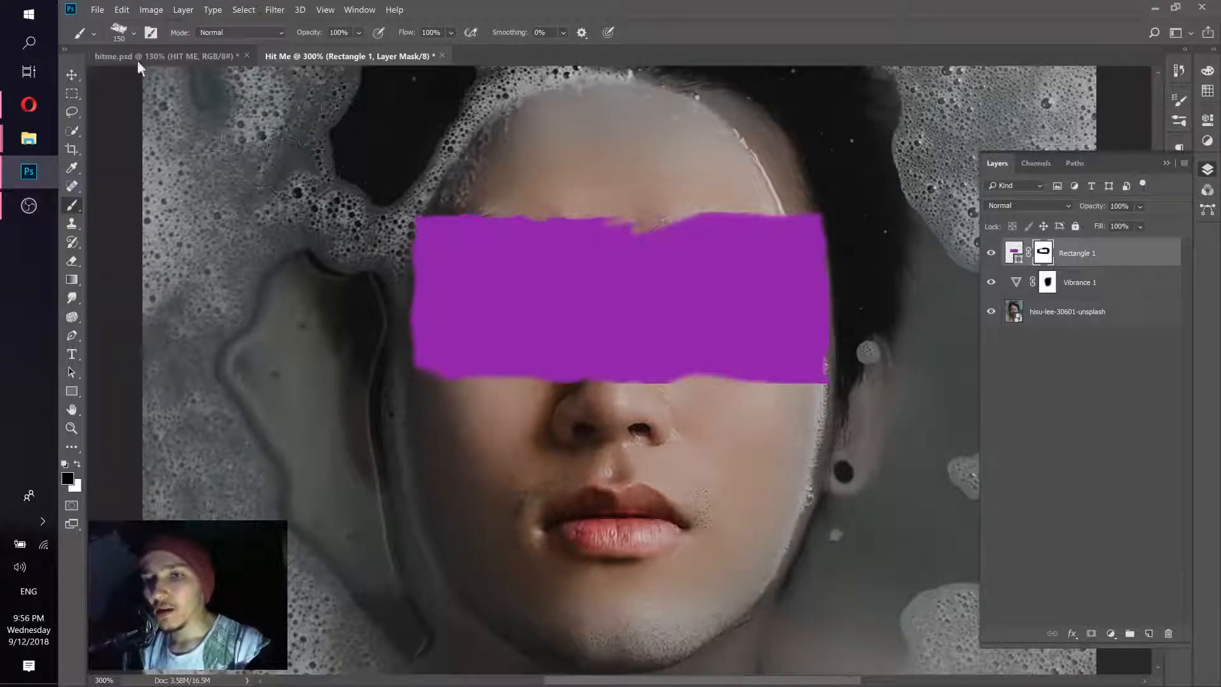
Step: Rotate the 150 px brush tip and paint ragged notches along the bar's lower edge on the mask
click(134, 33)
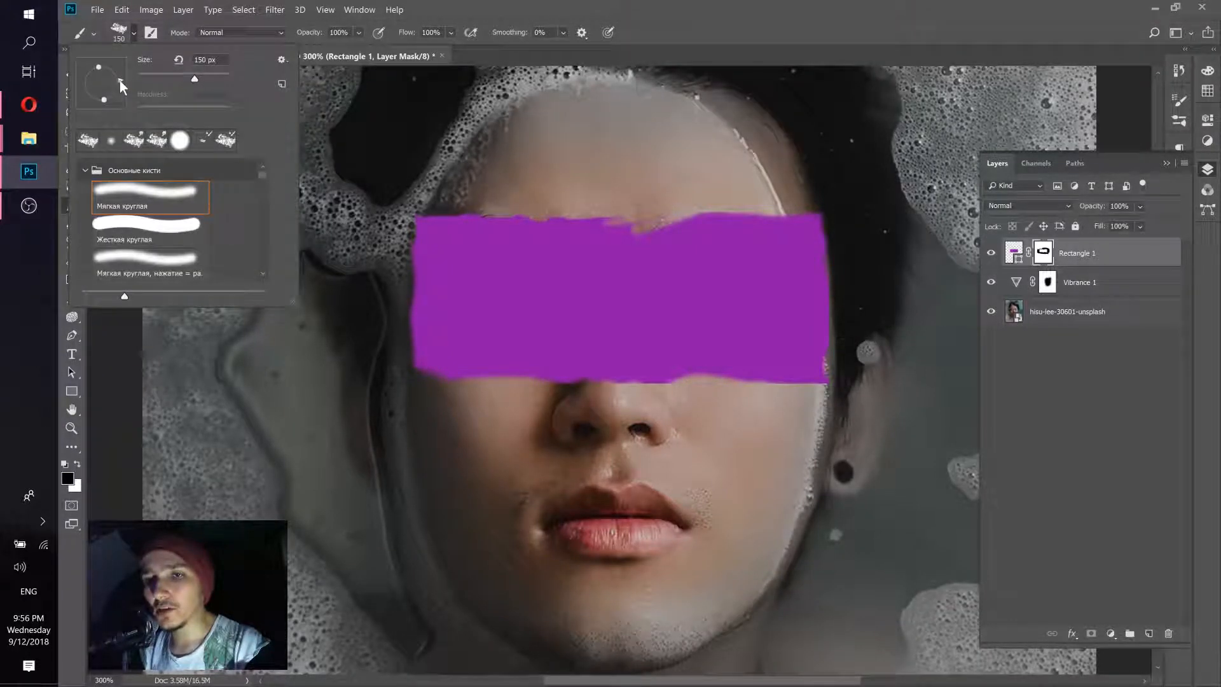
drag(120, 80, 117, 73)
click(524, 5)
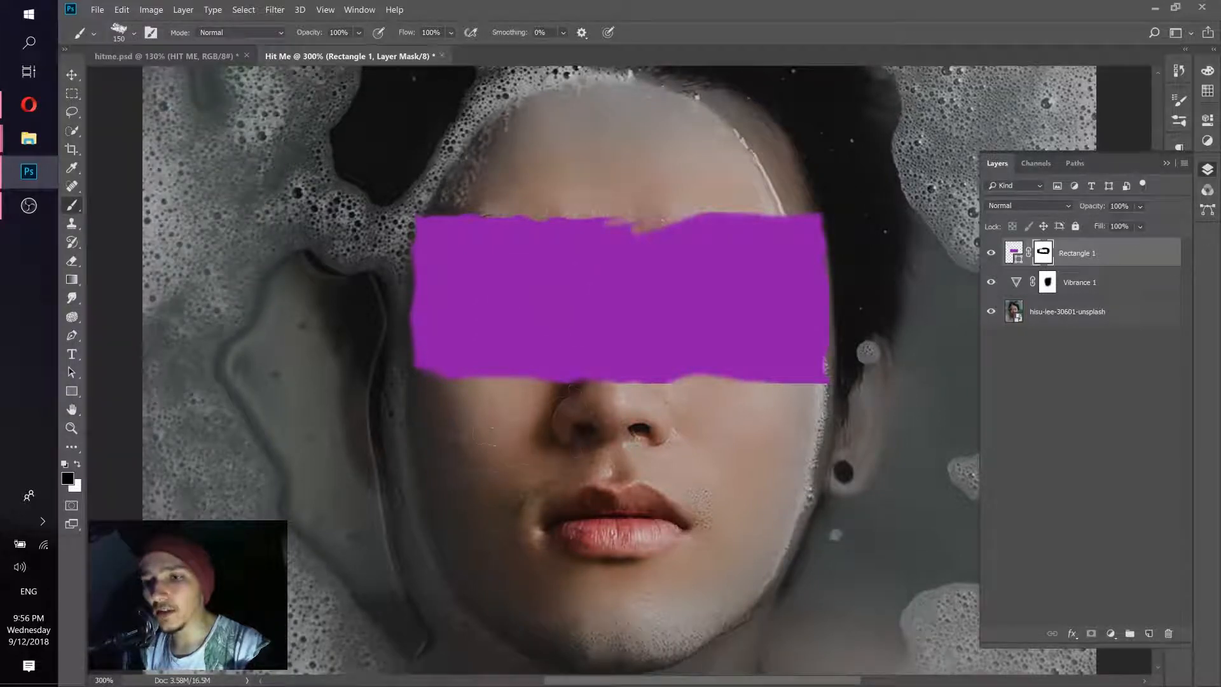
drag(468, 413, 743, 415)
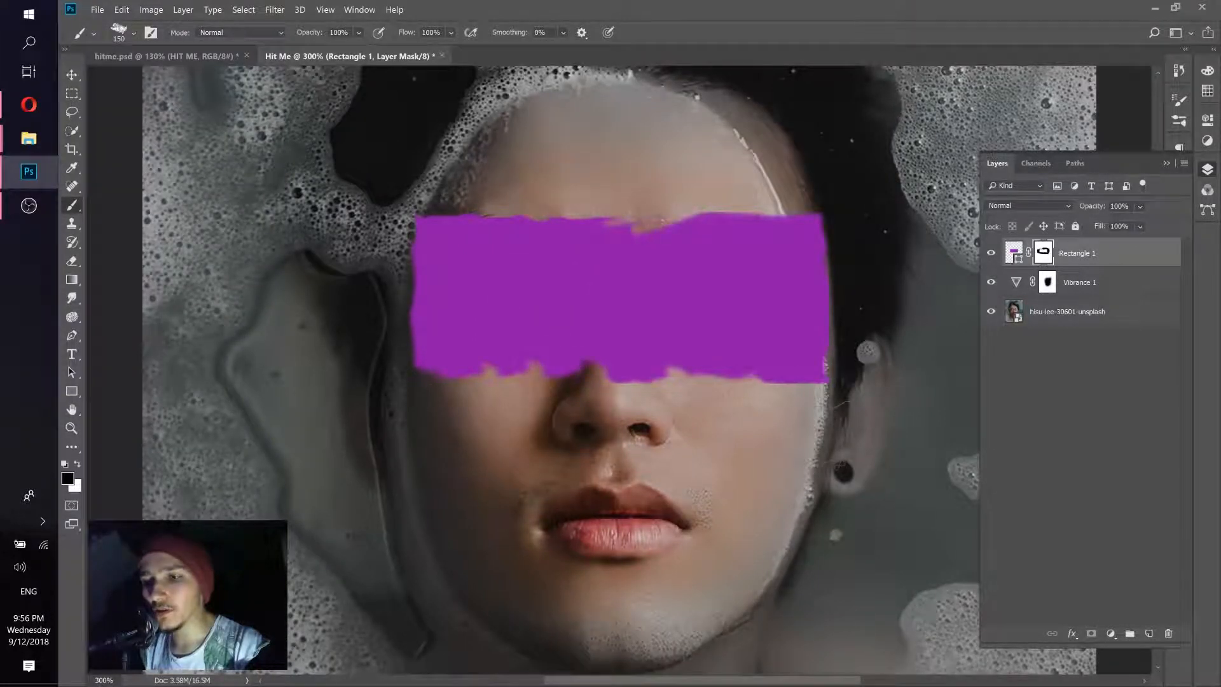
Step: Roughen the bar's upper, left and right edges further with black on the mask
drag(815, 173, 726, 178)
mouse_move(459, 181)
mouse_down()
mouse_move(389, 192)
mouse_move(360, 239)
mouse_move(358, 344)
mouse_up()
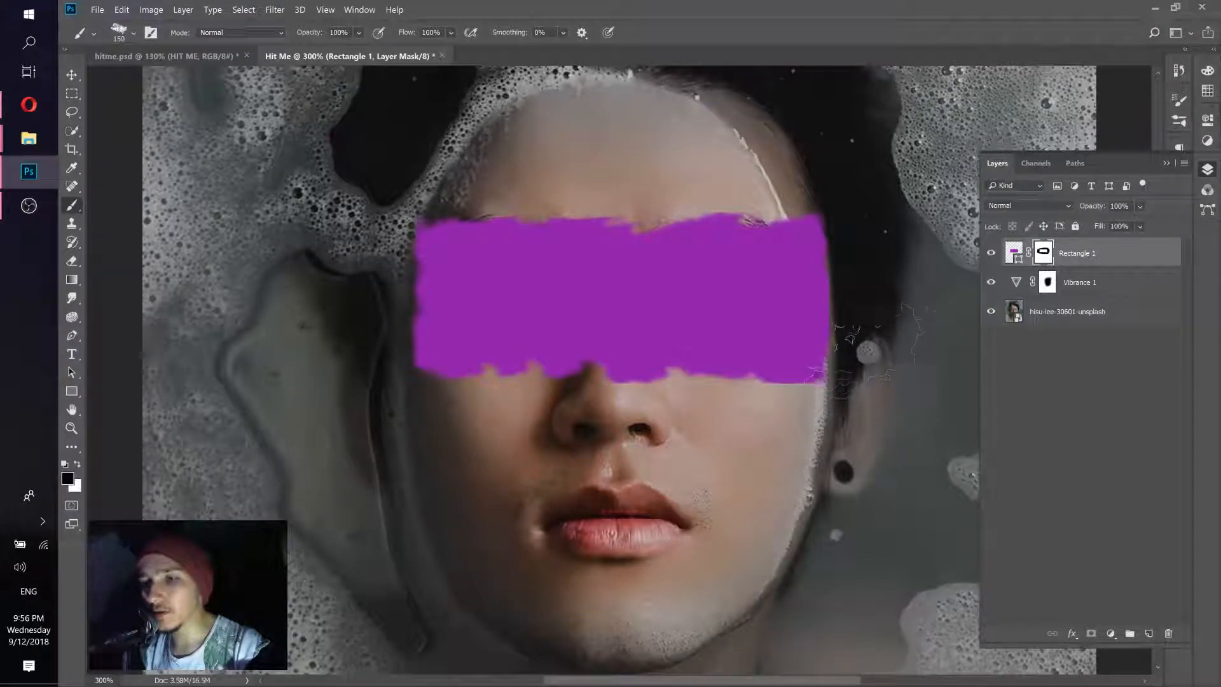
mouse_move(868, 344)
mouse_down()
mouse_move(892, 313)
mouse_move(866, 295)
mouse_move(877, 231)
mouse_up()
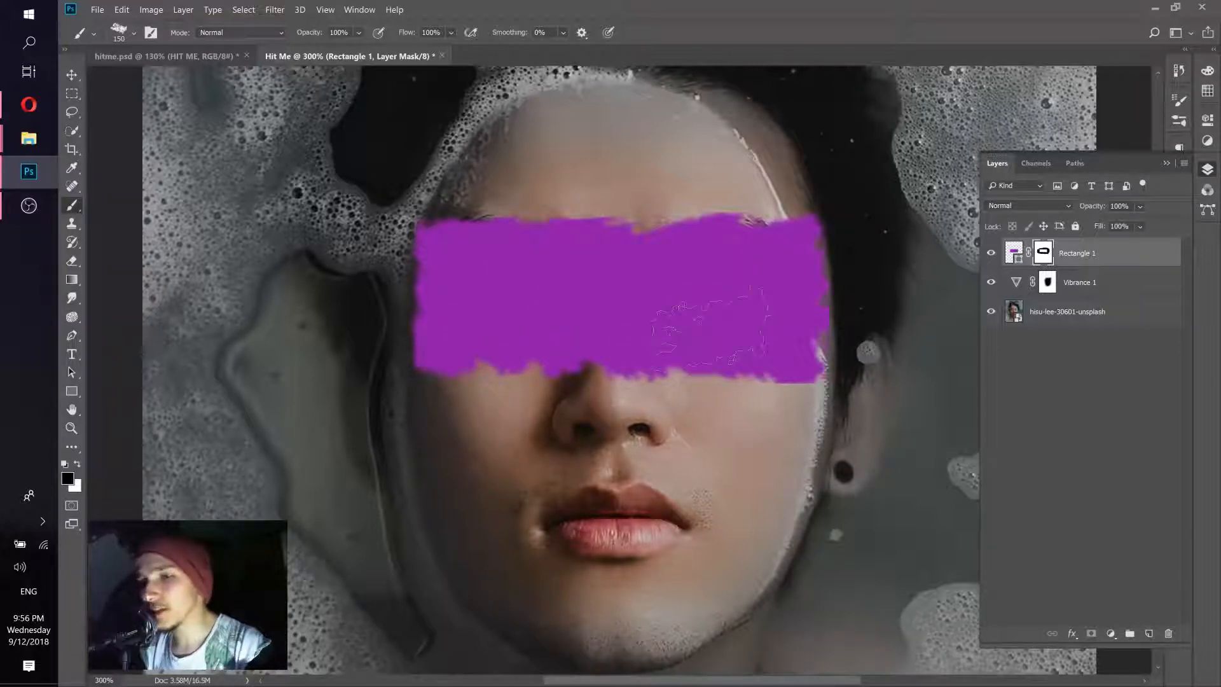
Step: Compare the torn edges of the bar with the purple bar in hitme.psd
click(132, 33)
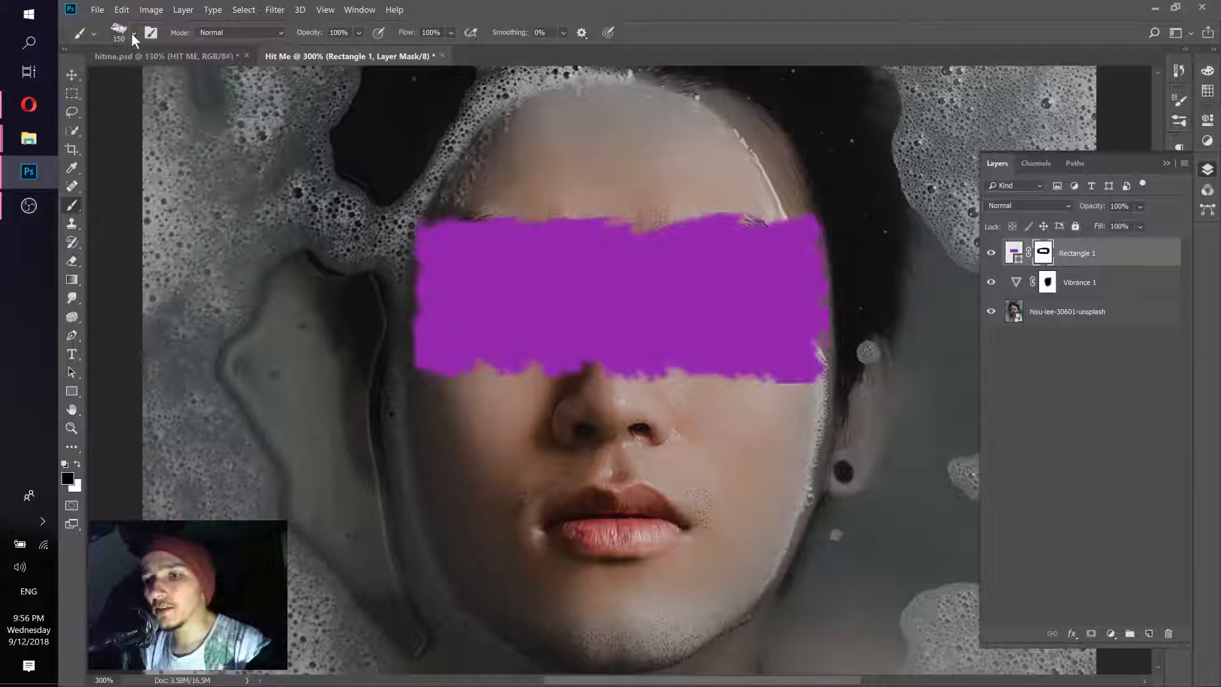
click(161, 53)
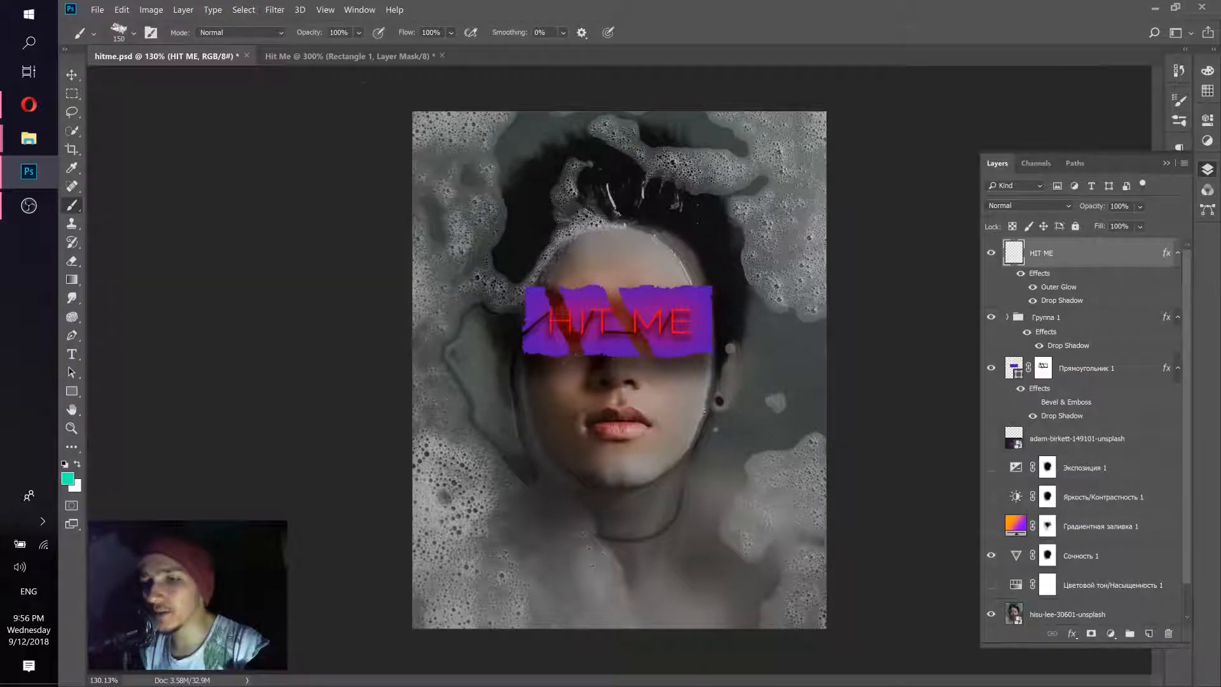
click(381, 55)
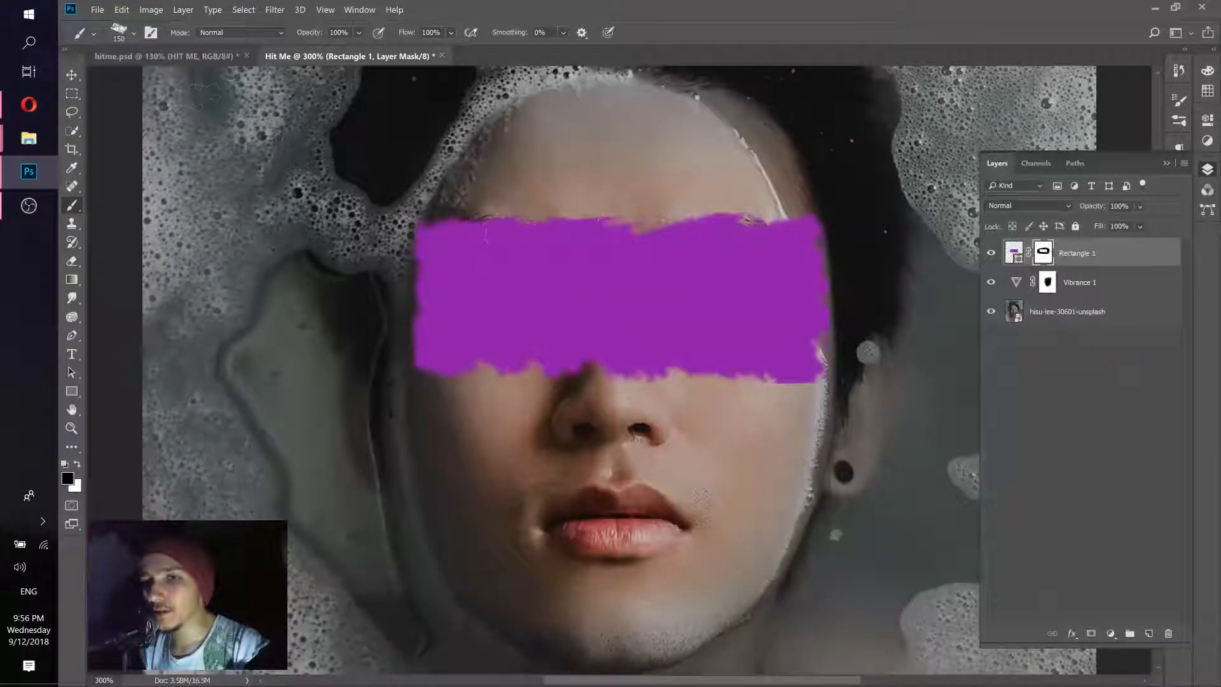
Step: Try to cut a diagonal stripe through the bar with a 70 px brush and undo the stroke
key(bracketleft)
key(bracketleft)
key(bracketleft)
key(bracketleft)
key(bracketleft)
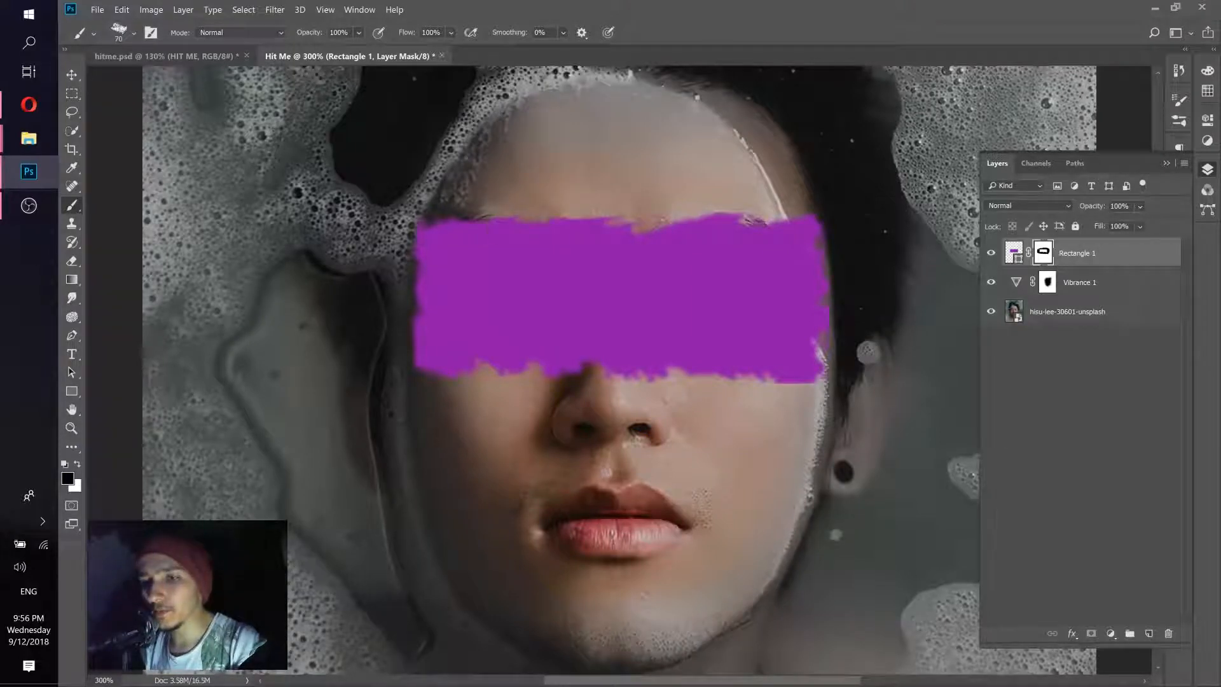
drag(508, 226, 617, 376)
key(ctrl+z)
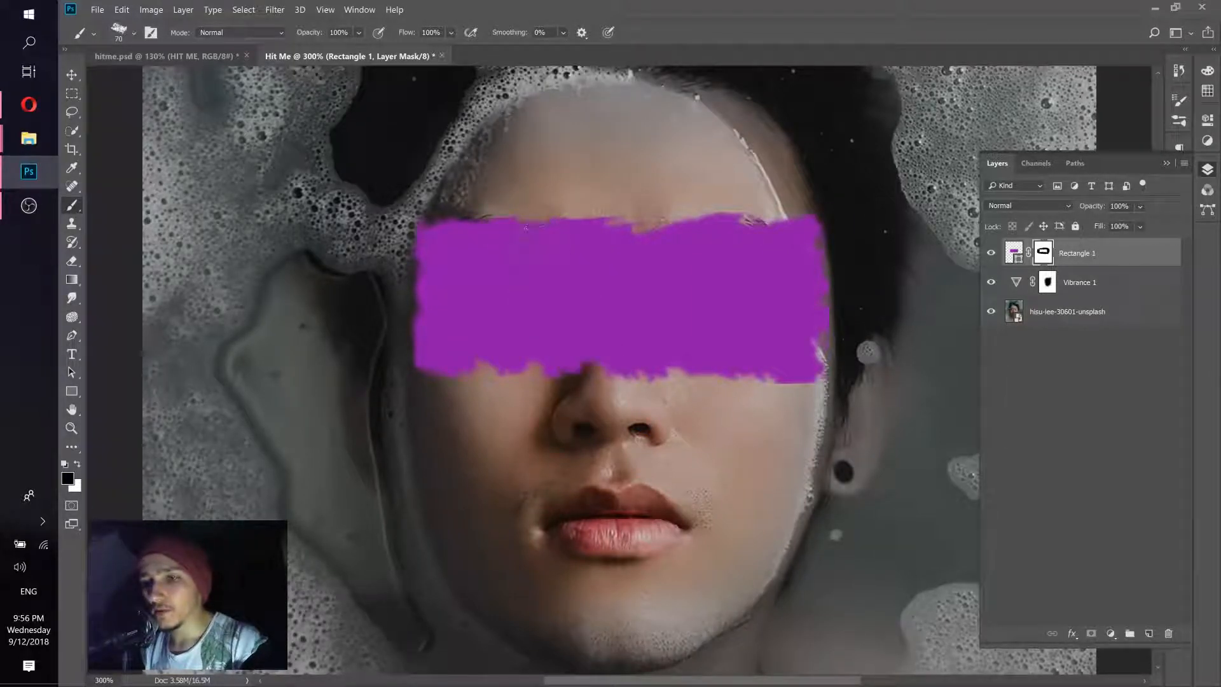
Step: Cut two diagonal stripes through the bar over the eyes by painting black on its mask with the 50 px brush
click(122, 9)
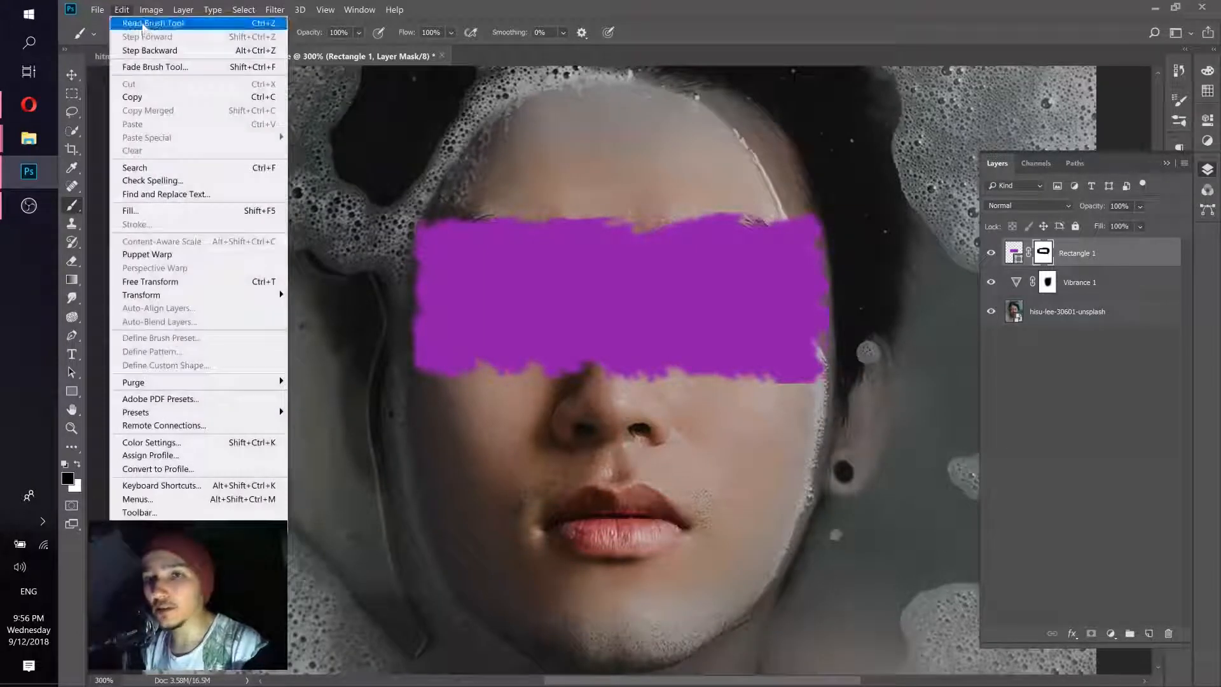
click(156, 51)
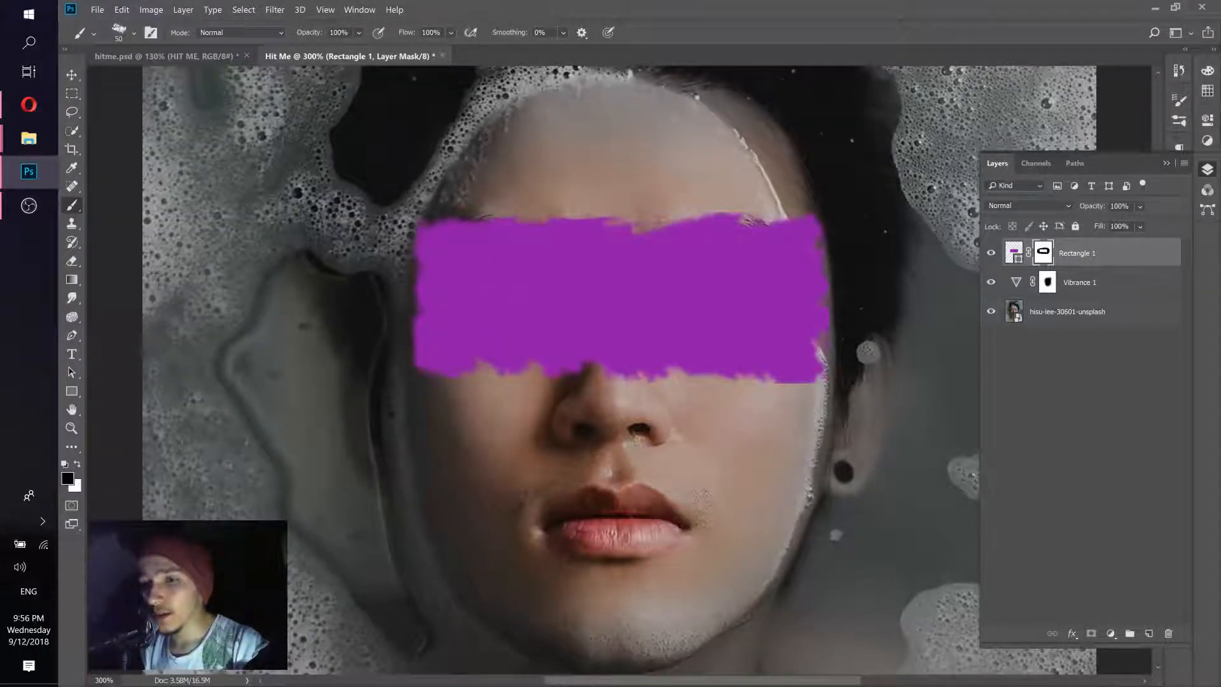
mouse_move(509, 220)
mouse_down()
mouse_move(531, 240)
mouse_move(581, 374)
mouse_up()
drag(683, 219, 744, 375)
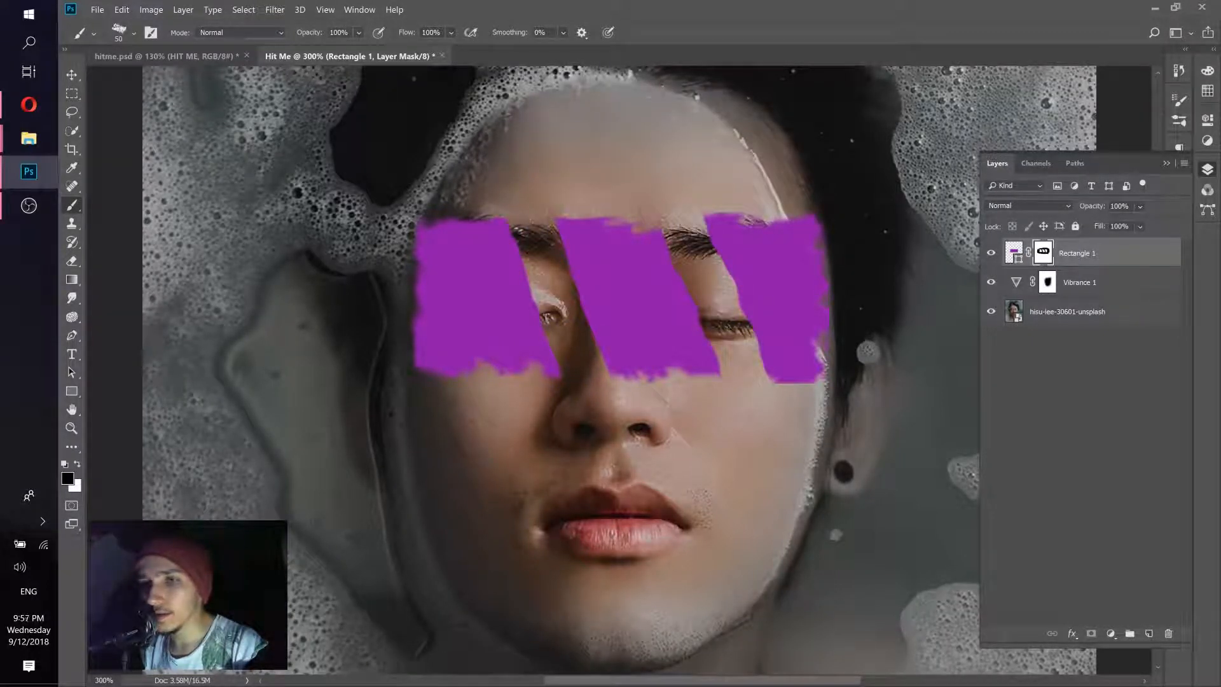
Step: Compare the stripes with hitme.psd and roughen their edges with black dabs on the rectangle's mask
click(224, 55)
click(299, 55)
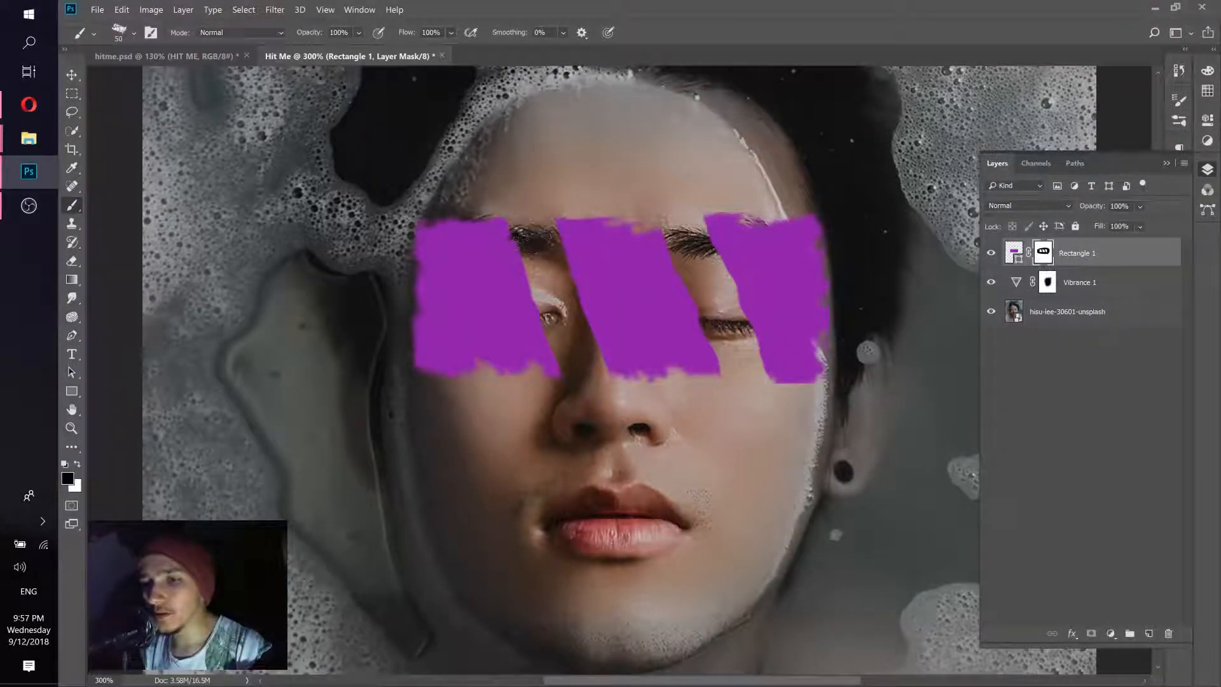
click(539, 244)
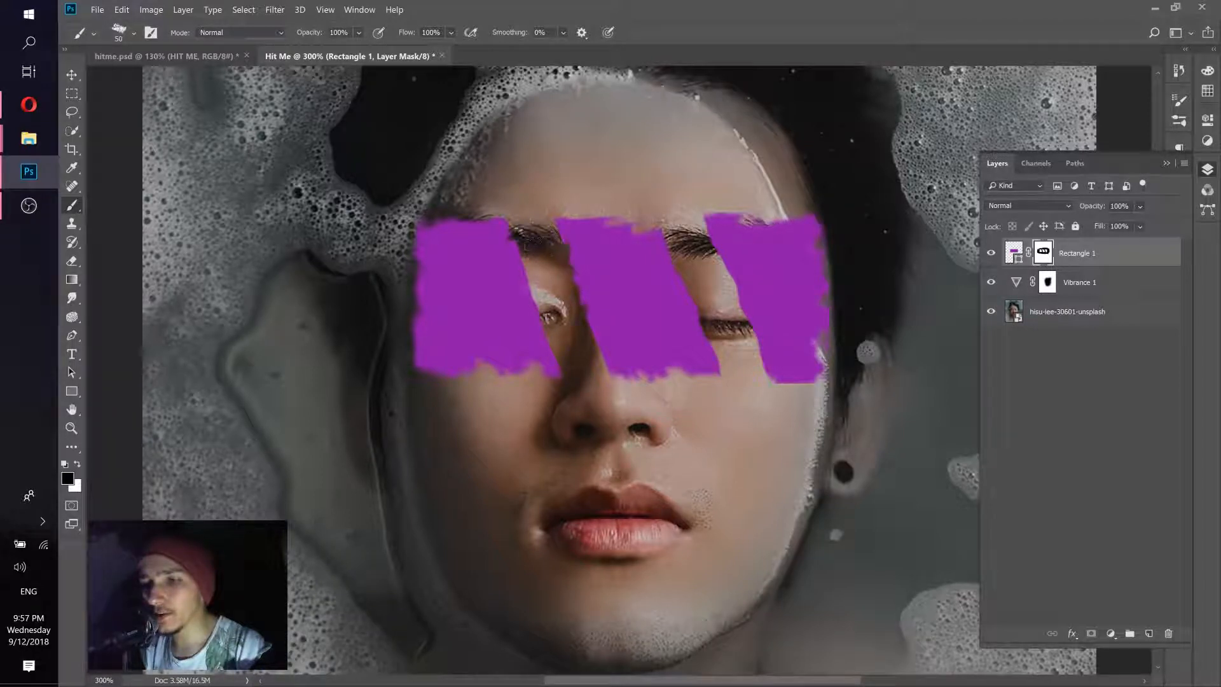
click(552, 298)
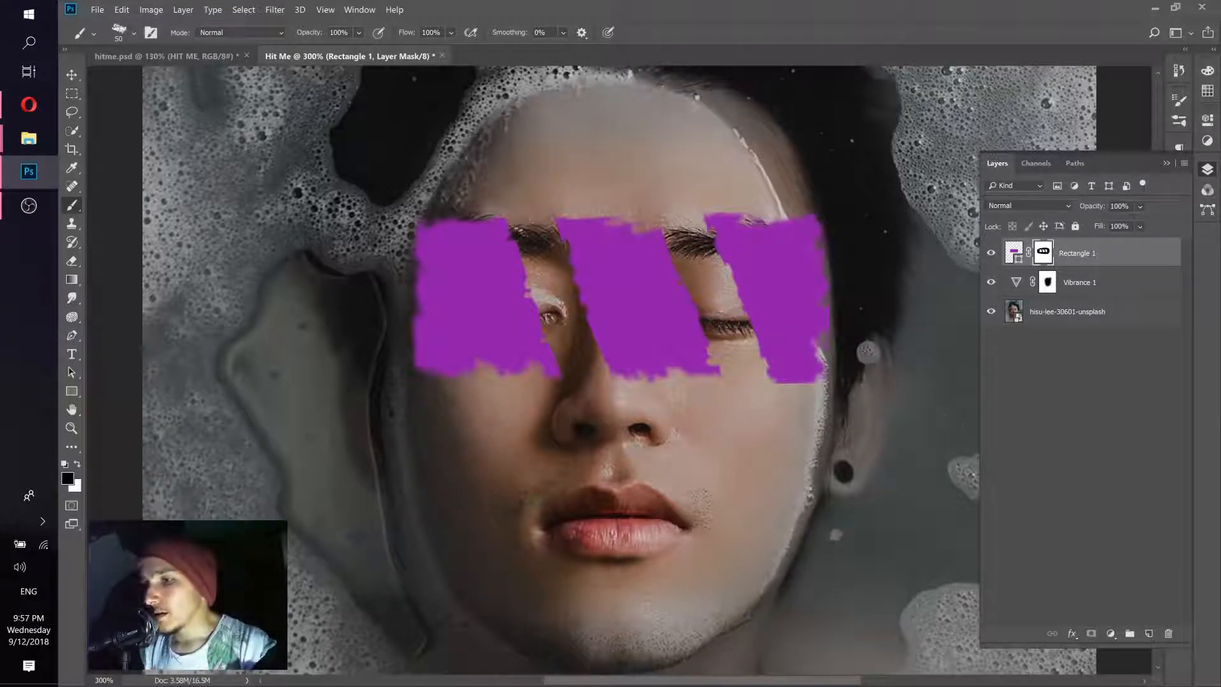
Step: Open the layer style options of the purple rectangle and close them without applying an effect
double_click(1121, 260)
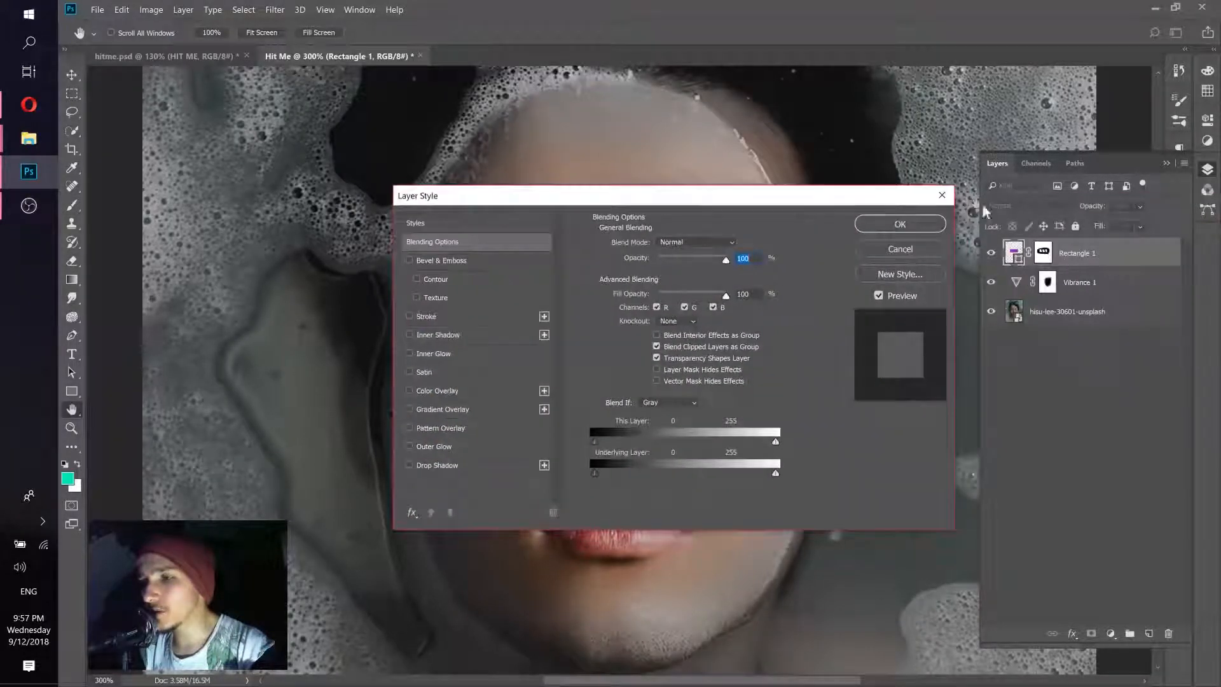
click(947, 198)
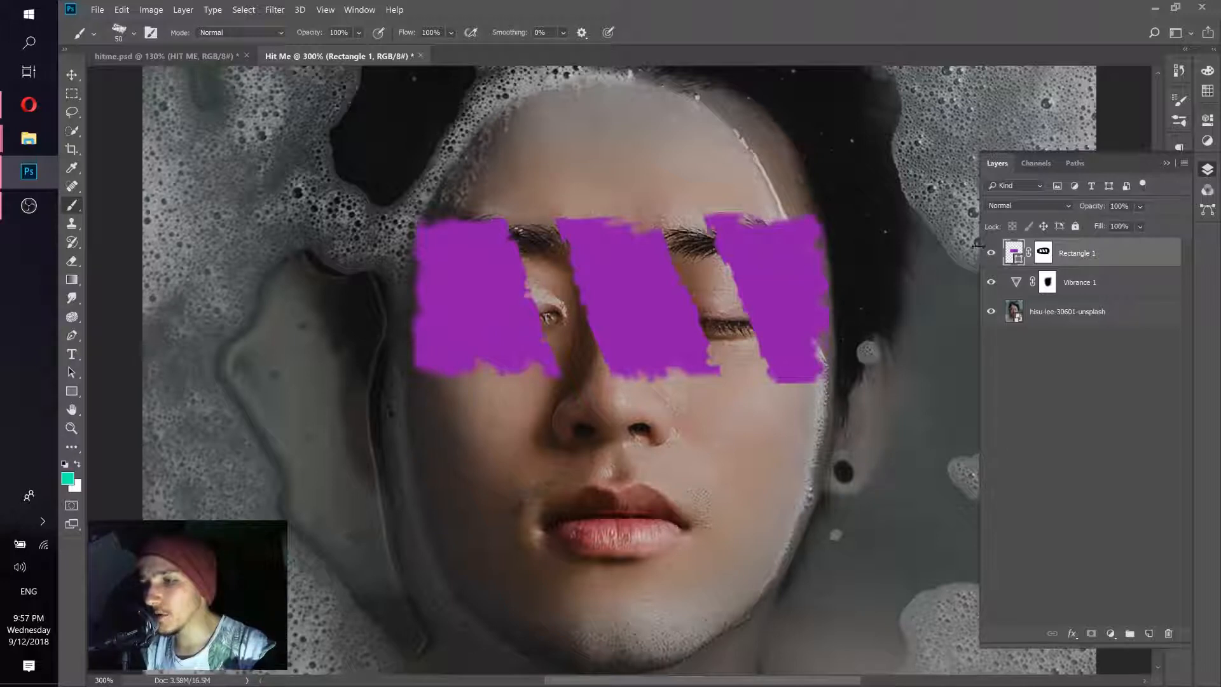
Step: Widen the layer list and add a drop shadow effect to the purple rectangle over the eyes
mouse_move(978, 245)
mouse_down()
mouse_move(1022, 247)
mouse_move(974, 248)
mouse_up()
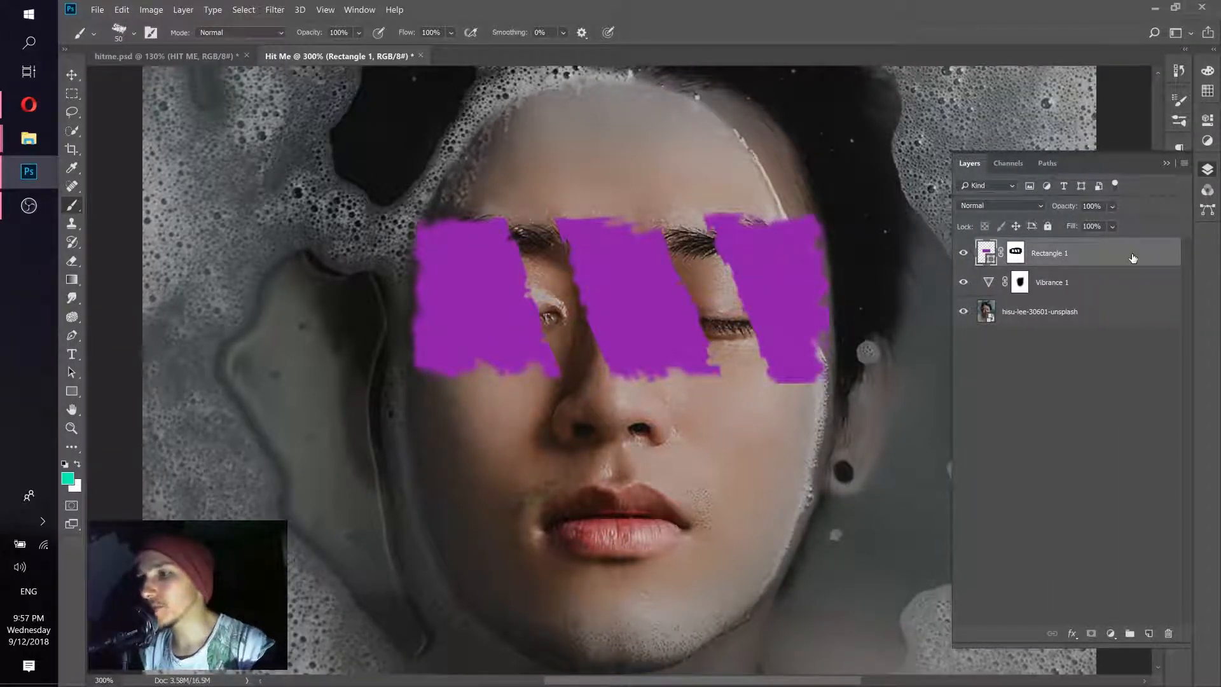
key(h)
double_click(1108, 252)
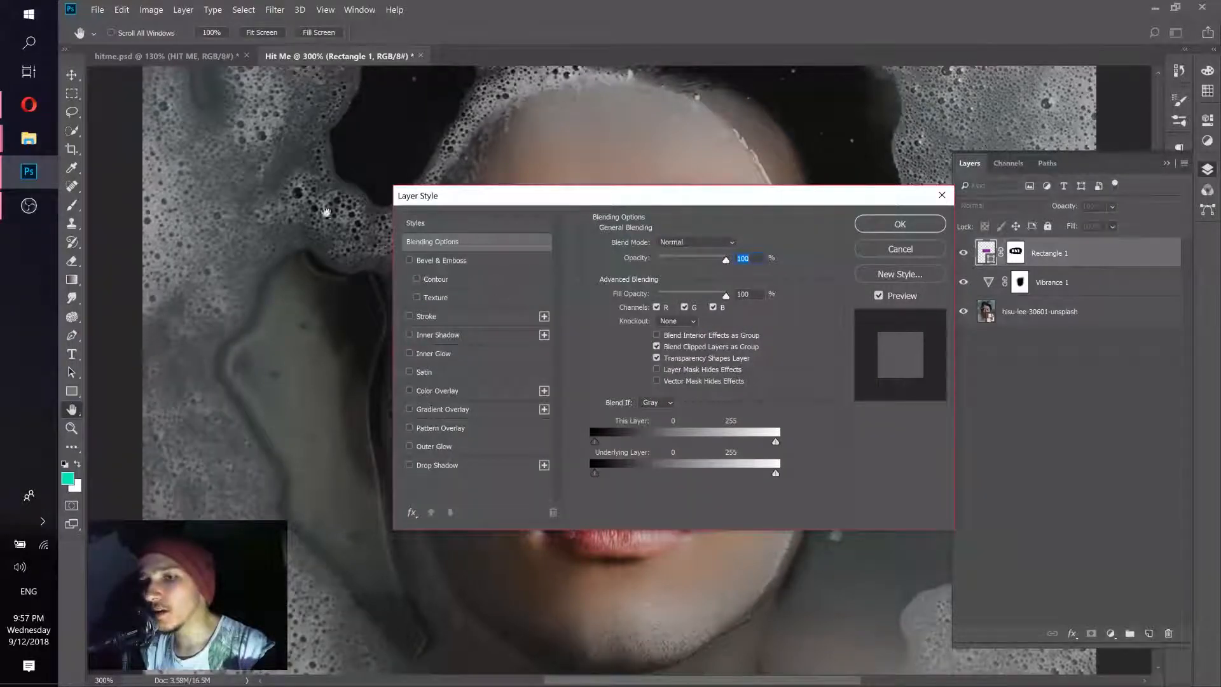
click(442, 464)
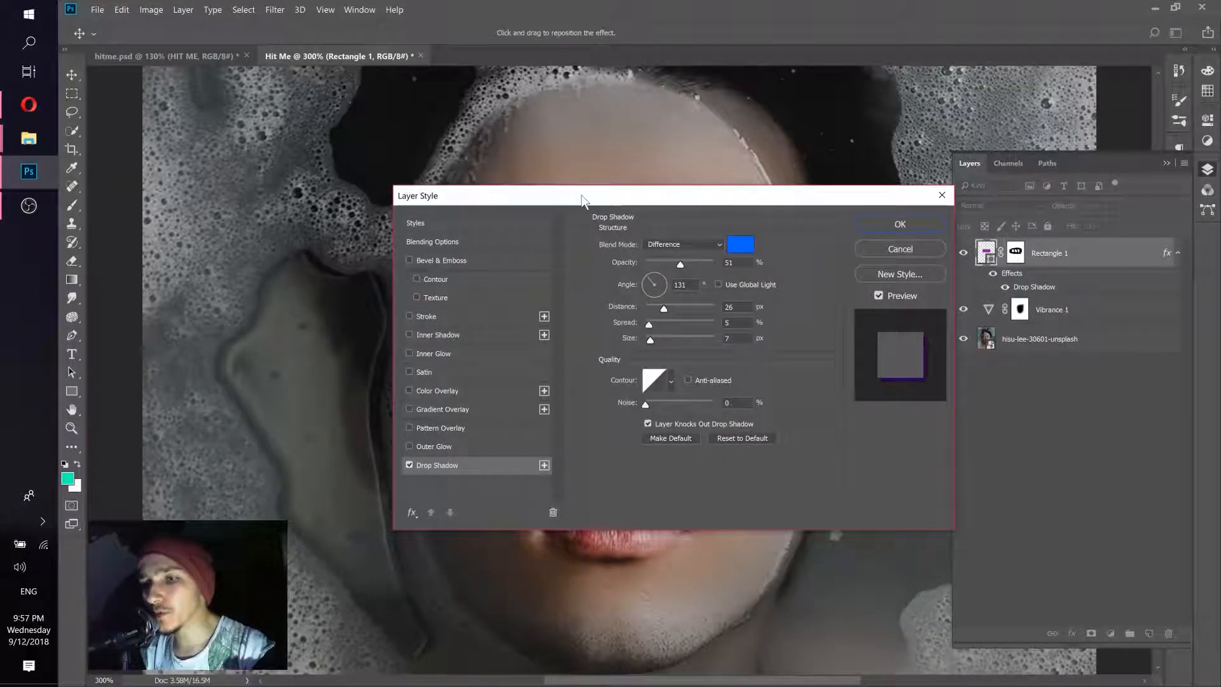
drag(586, 197, 836, 40)
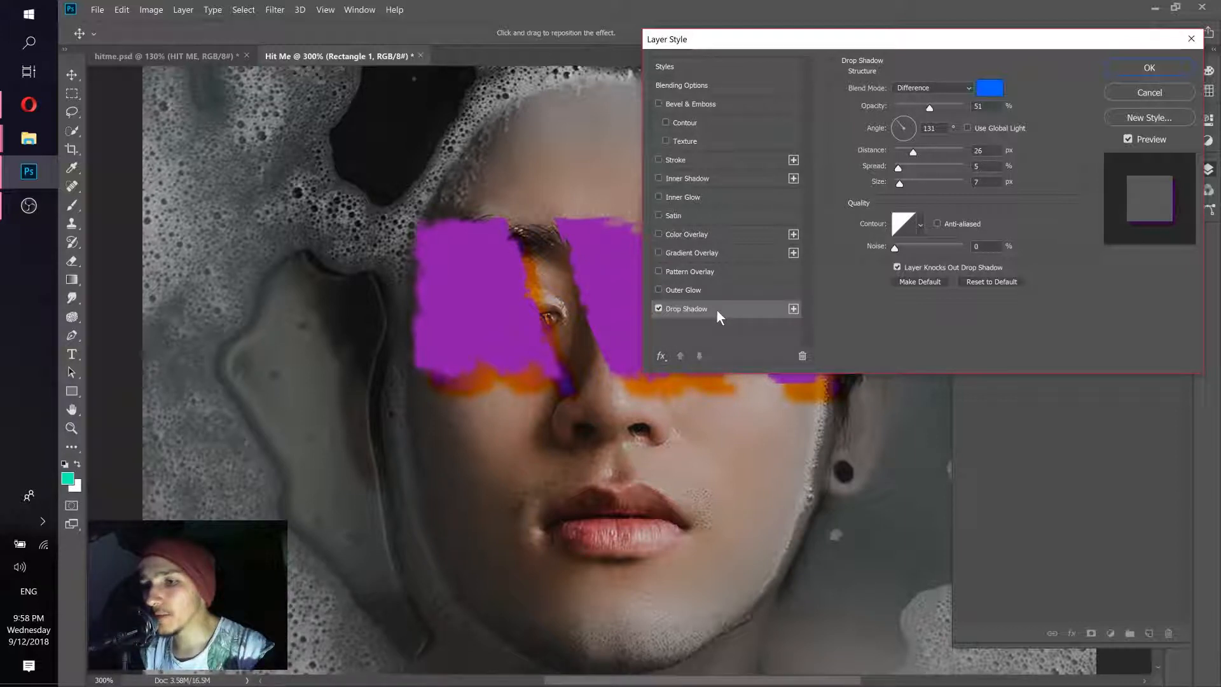
Step: Set the drop shadow's blend mode to Normal and its colour to black
click(920, 86)
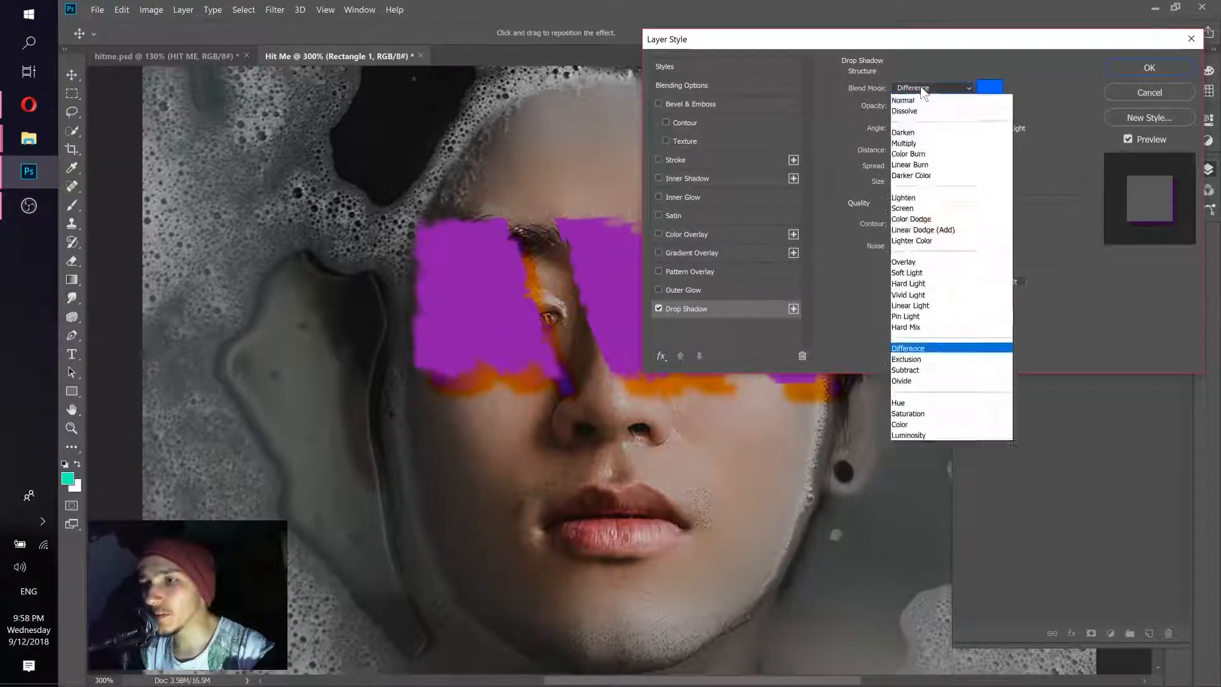
click(916, 90)
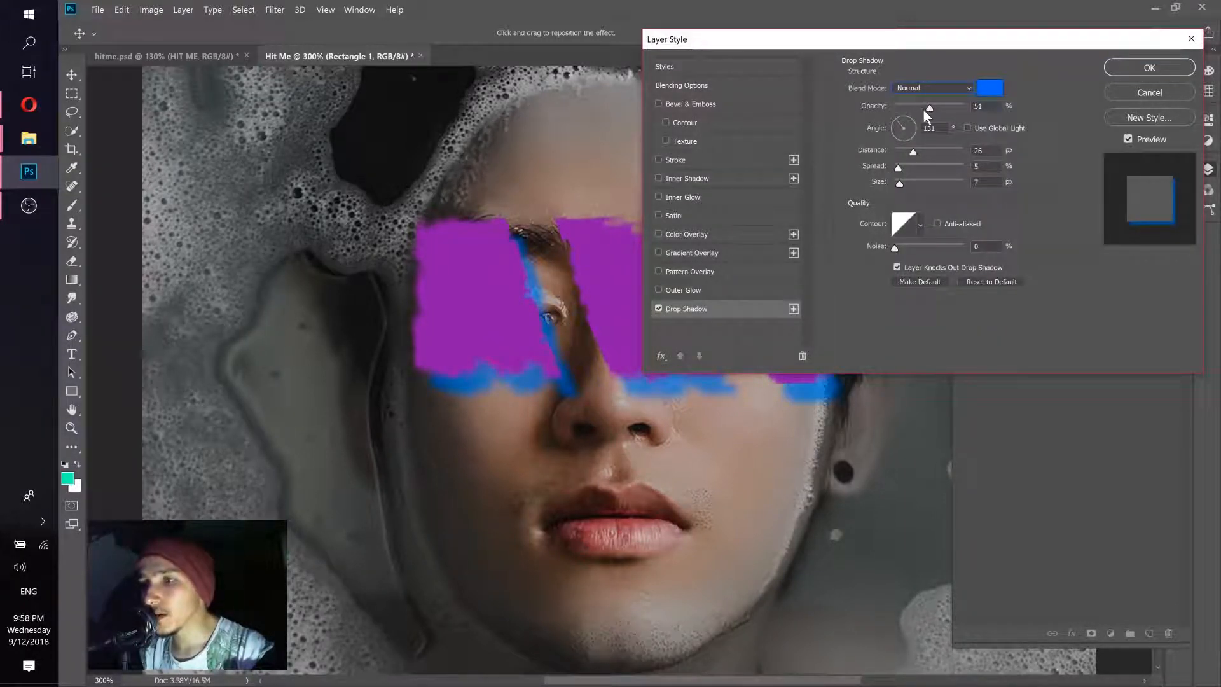
click(990, 87)
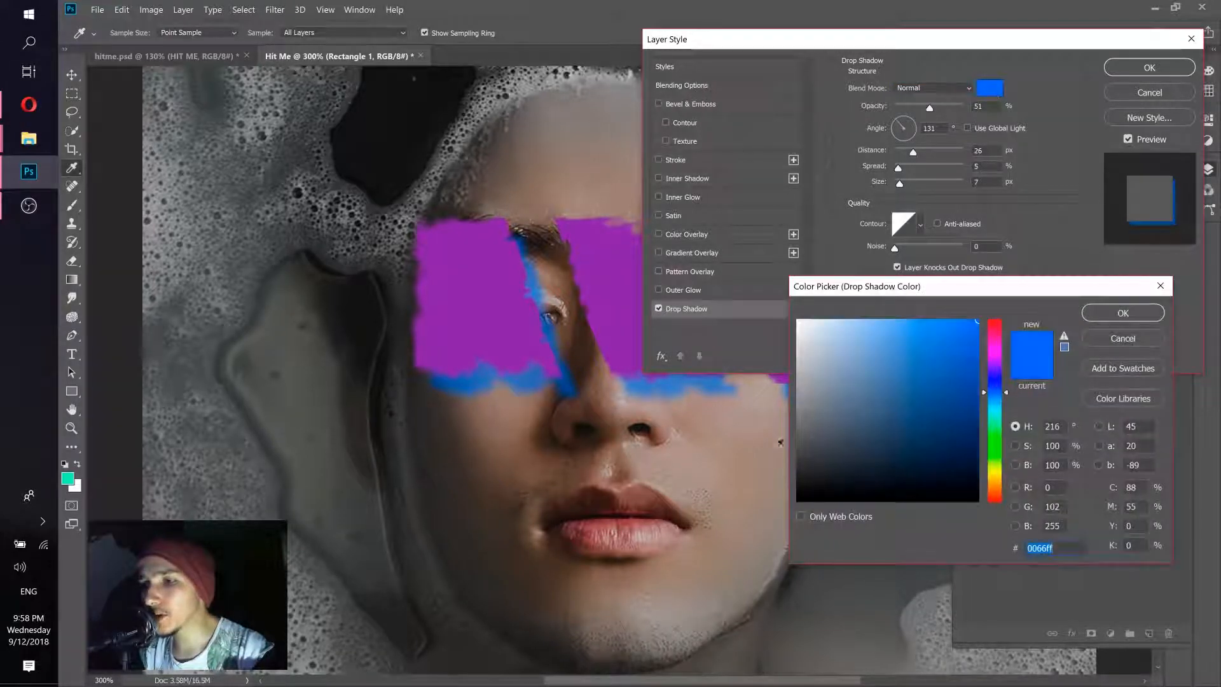
drag(816, 448, 796, 501)
click(1119, 315)
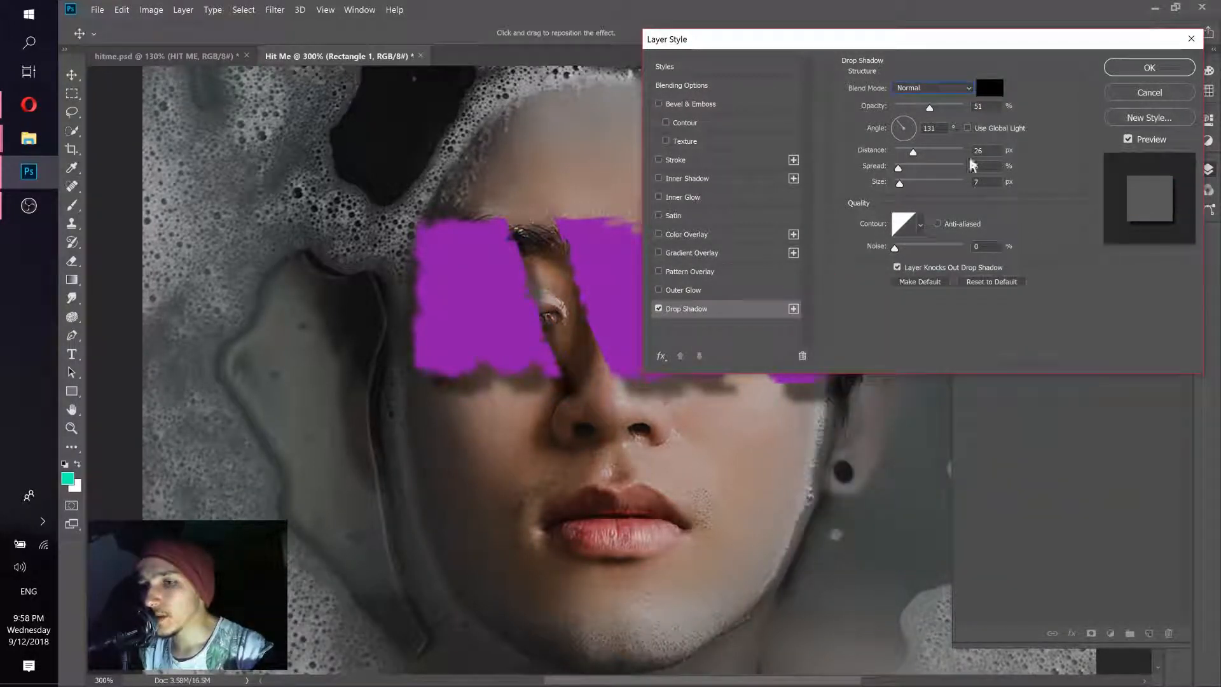
Step: Set the drop shadow's opacity to 59% and, after trying no offset, its distance to 71 px
mouse_move(936, 108)
mouse_down()
mouse_move(960, 106)
mouse_move(918, 105)
mouse_move(937, 106)
mouse_up()
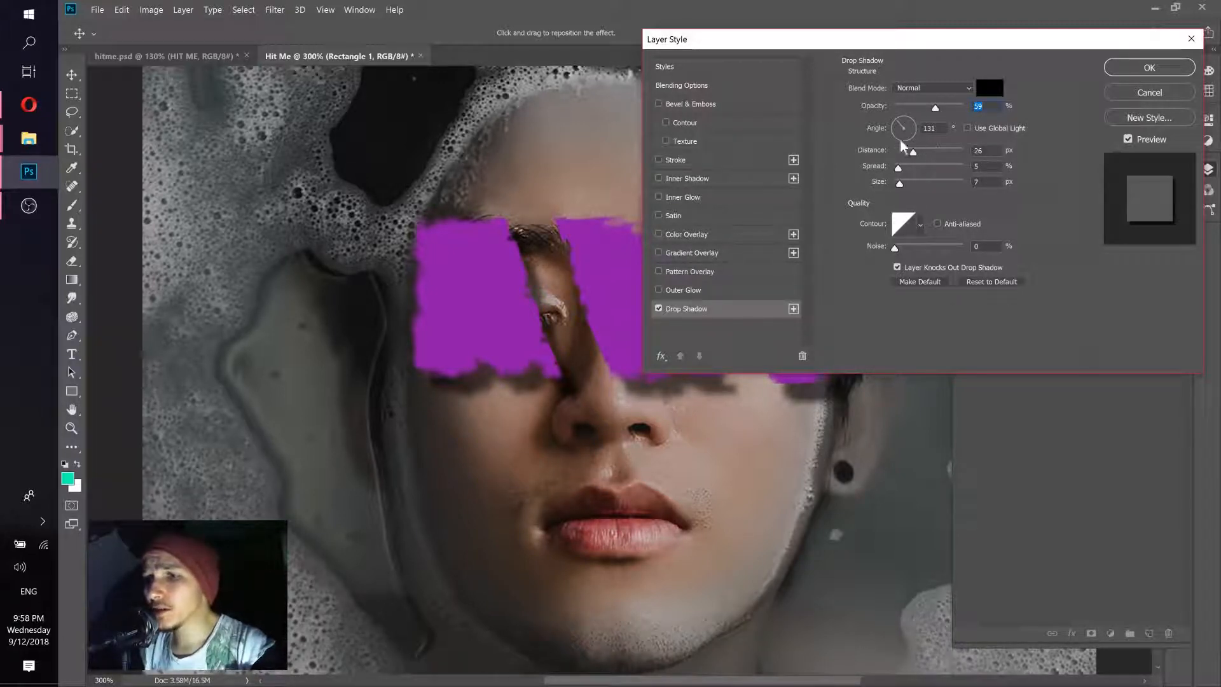
drag(913, 150, 888, 148)
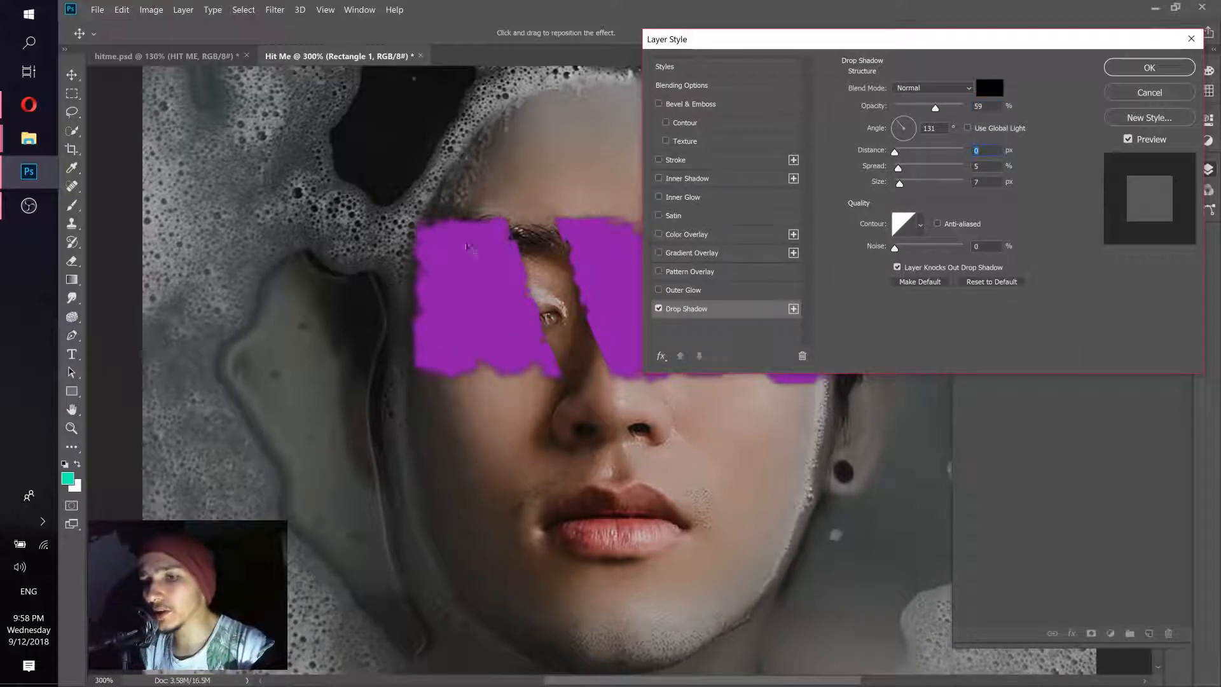
drag(895, 152, 937, 151)
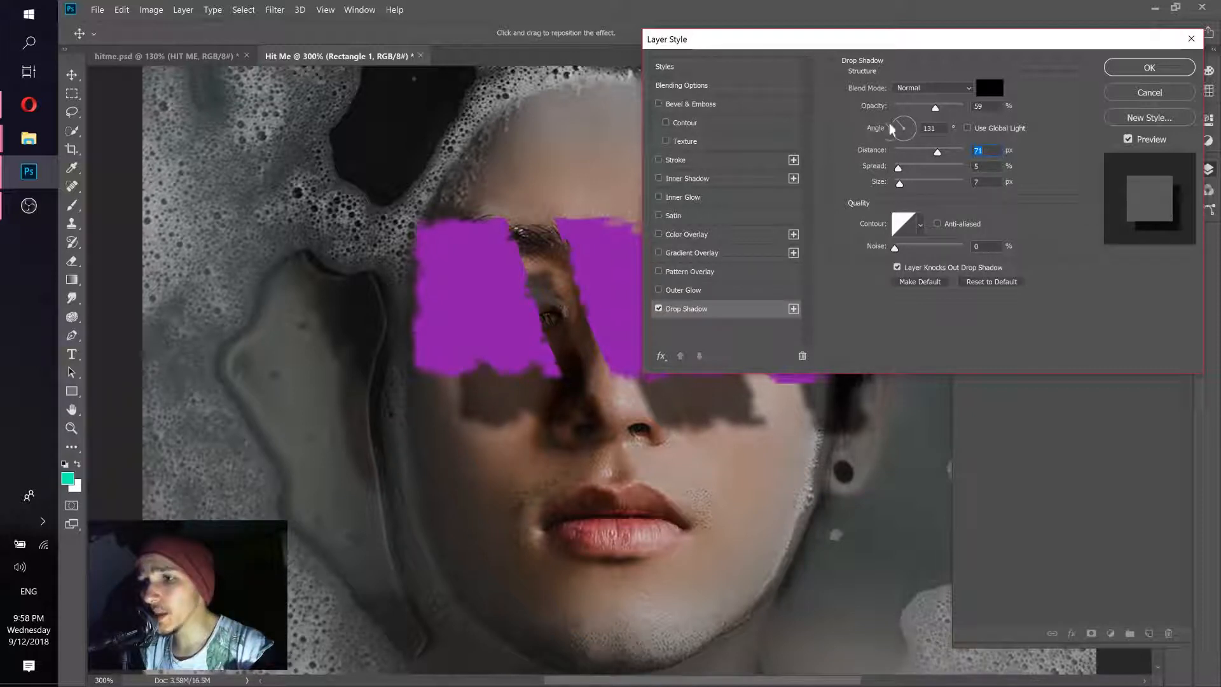
Step: Try the drop shadow at a 43° angle and set the angle to 133°
click(910, 121)
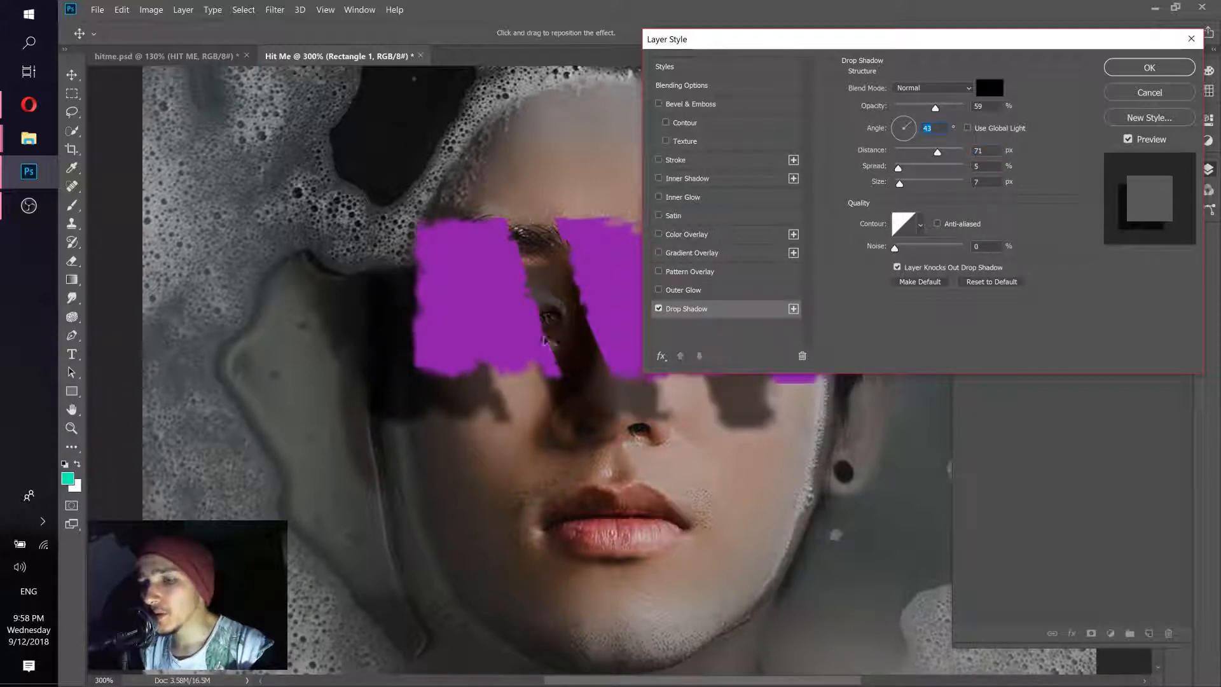
drag(828, 46, 886, 18)
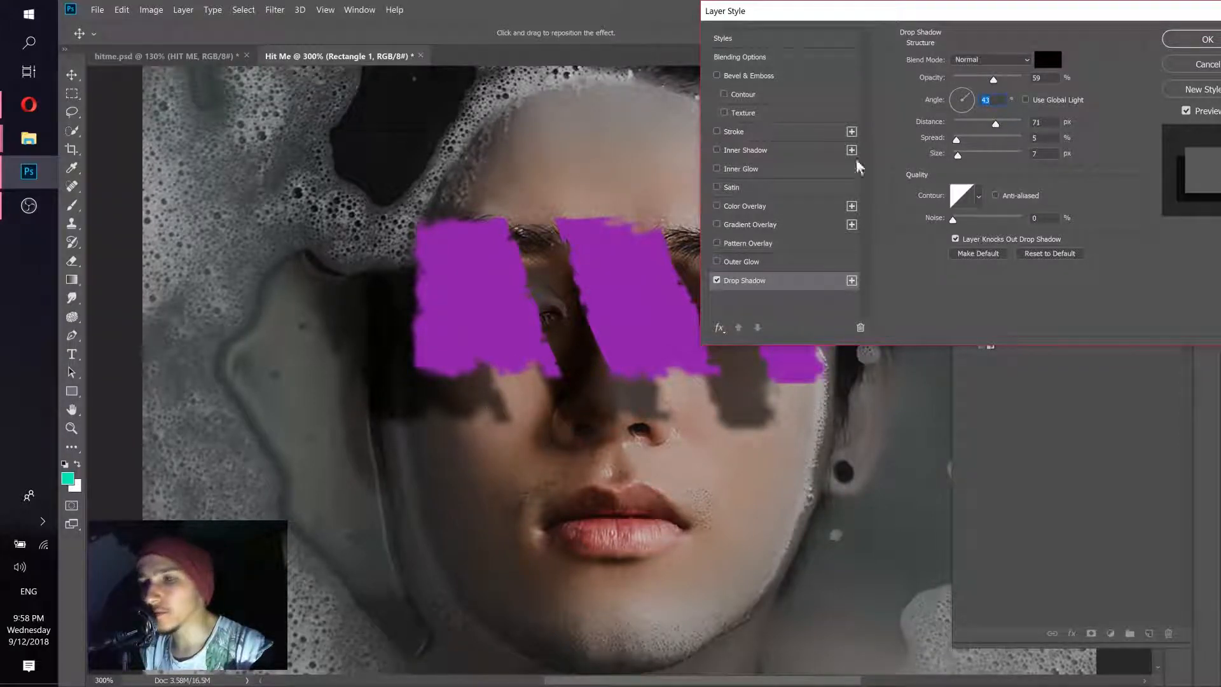
click(957, 98)
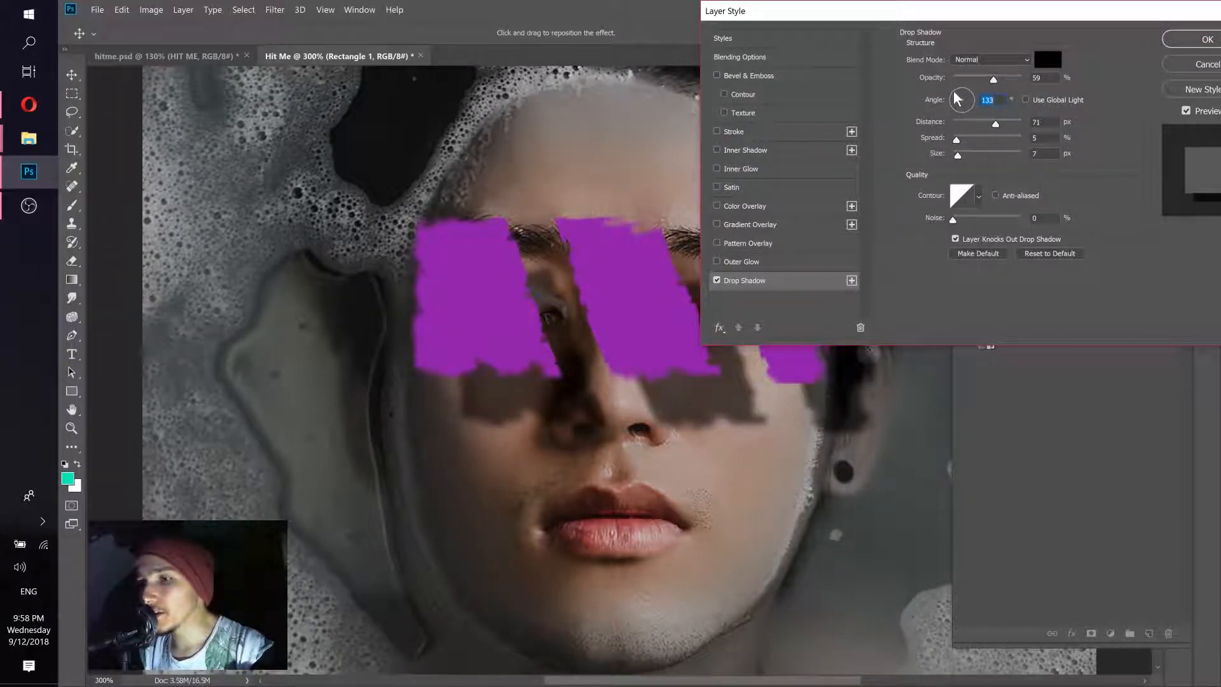
drag(932, 14, 918, 22)
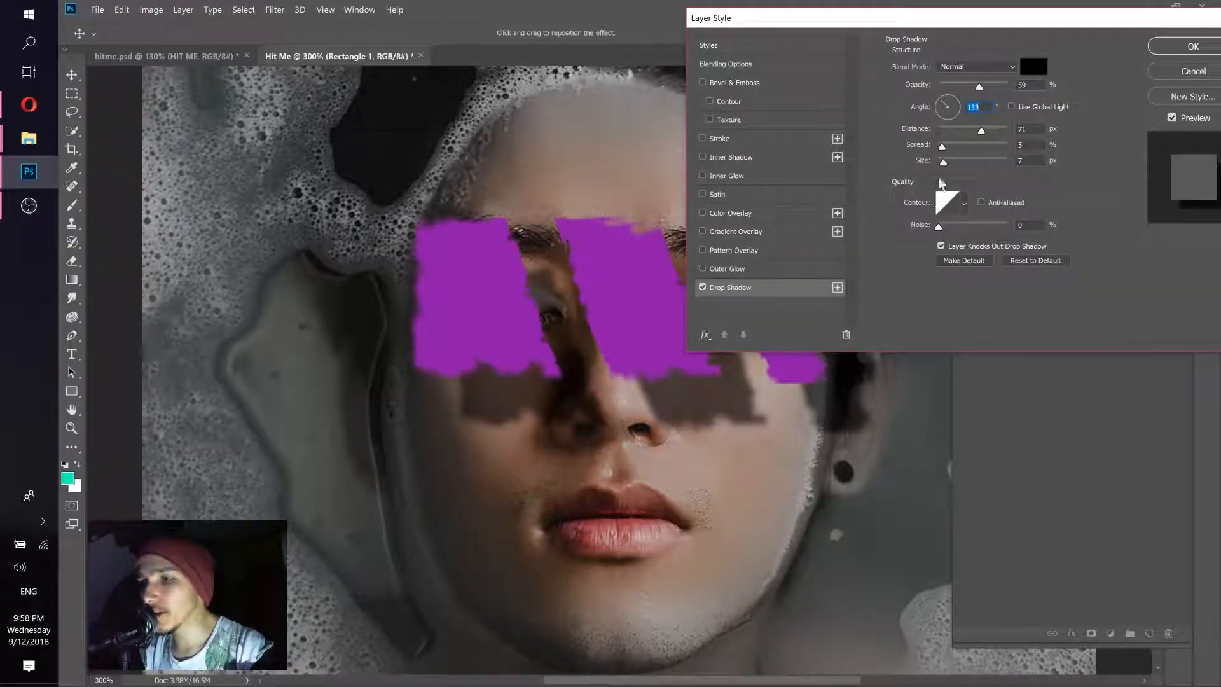
Step: Soften the drop shadow to a size of 32 px at 36 px distance and check the reference poster on Instagram in the browser
drag(944, 163, 963, 131)
drag(927, 25, 931, 129)
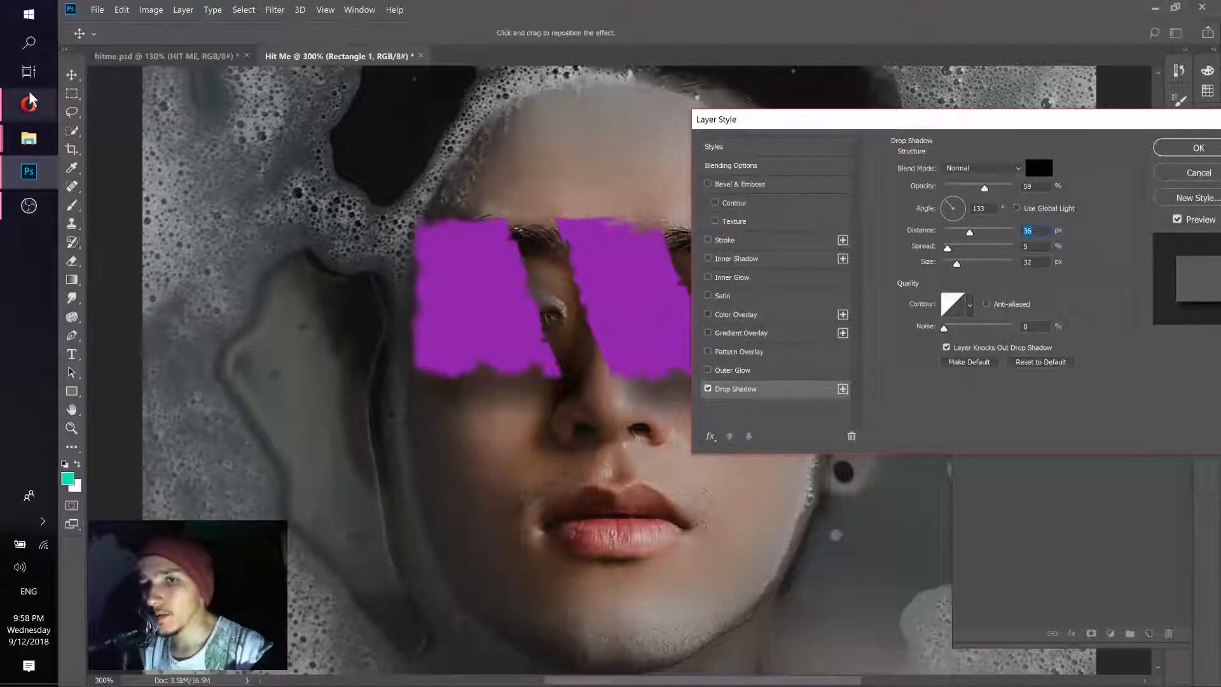
click(29, 104)
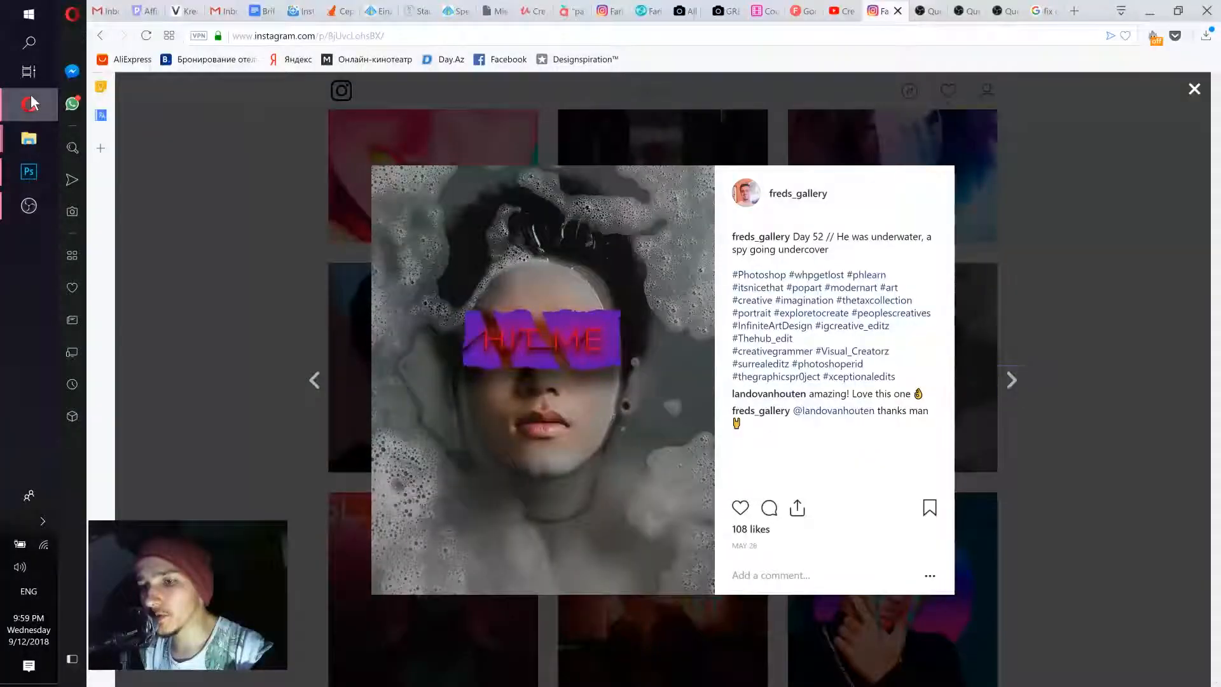
click(29, 171)
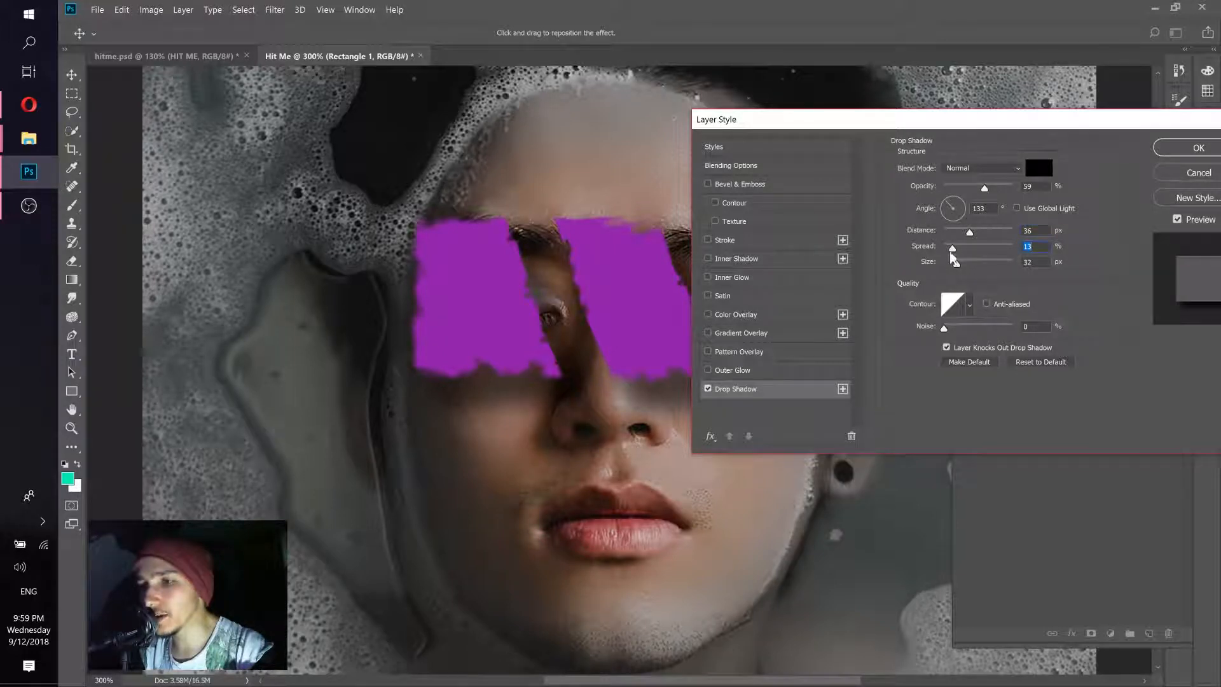
Step: Set the drop shadow's spread to 13% and size to 40 px and apply the layer style
drag(869, 119, 904, 120)
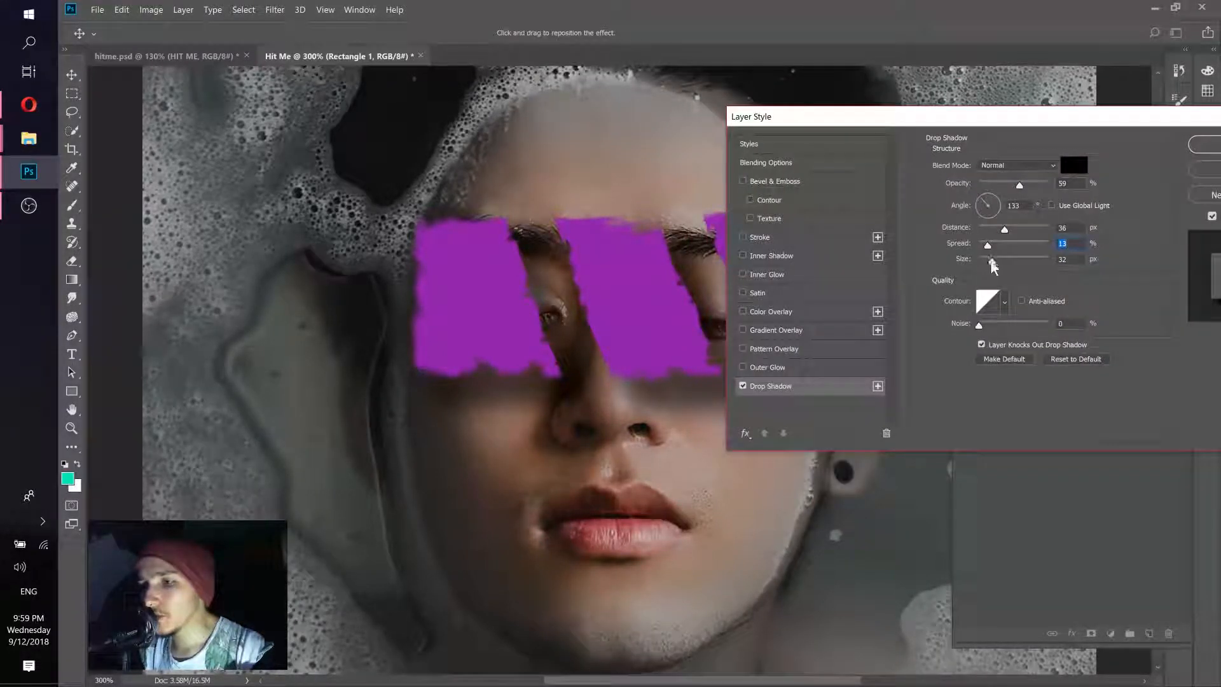
drag(991, 261, 993, 262)
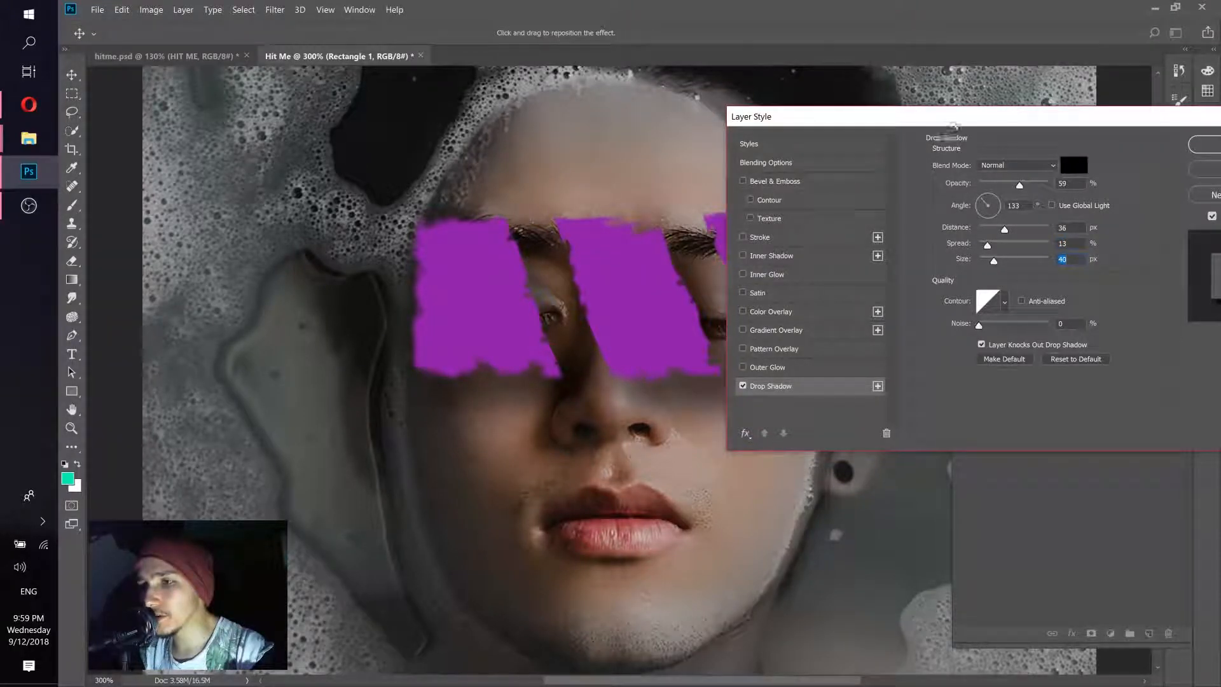
drag(955, 121, 834, 90)
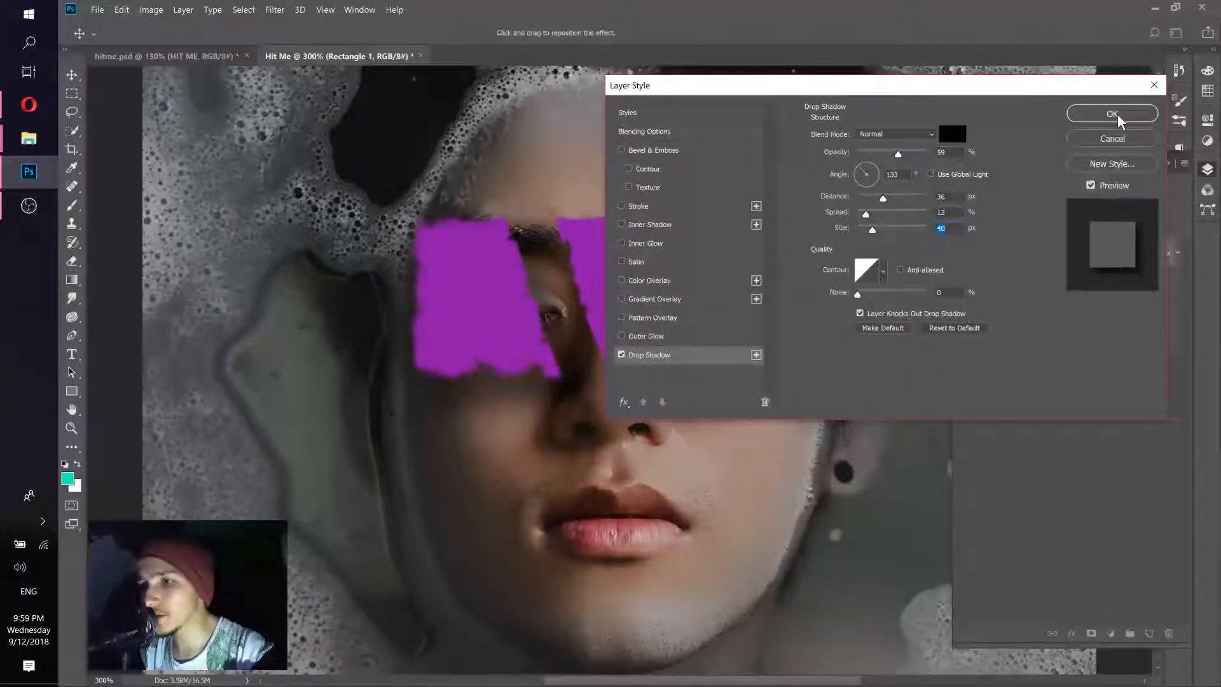
click(1116, 113)
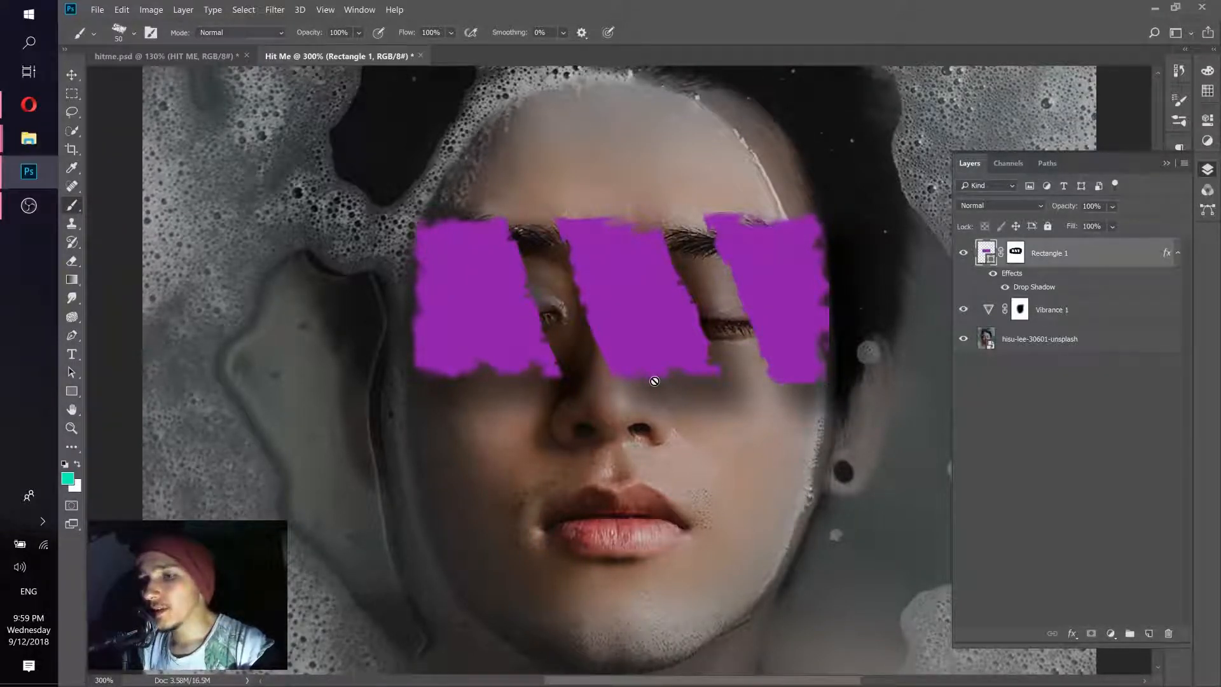
Step: Compare the bar and its drop shadow with the finished poster in hitme.psd
click(207, 58)
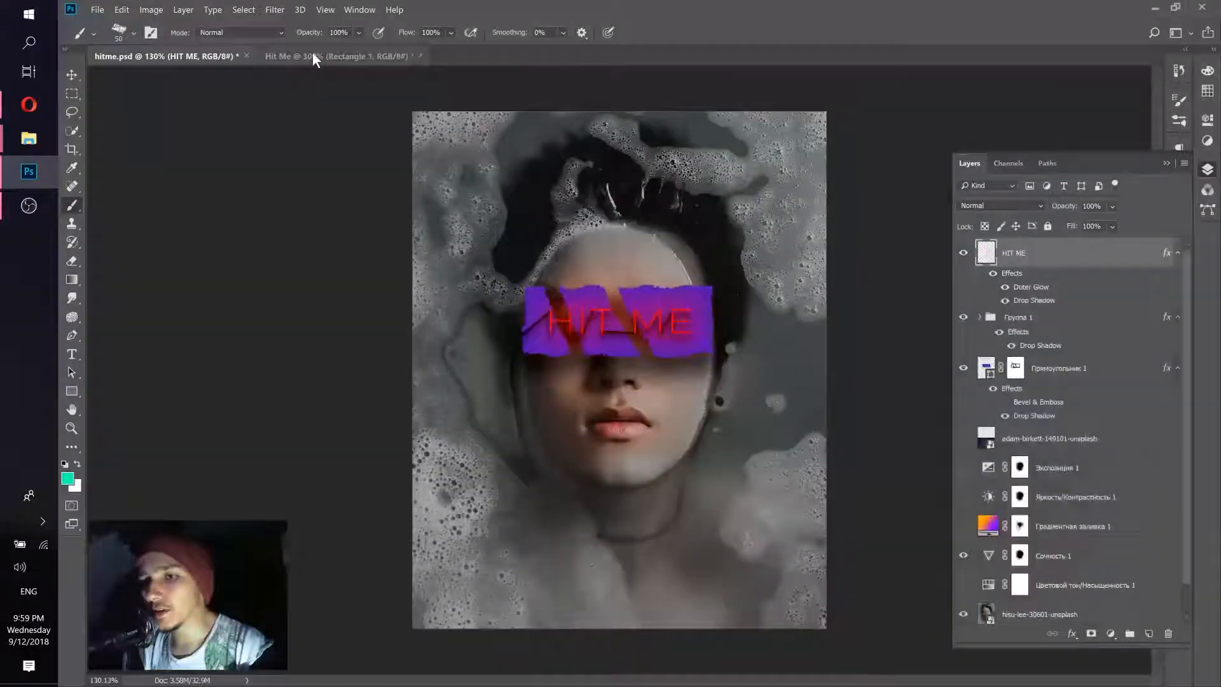
click(314, 56)
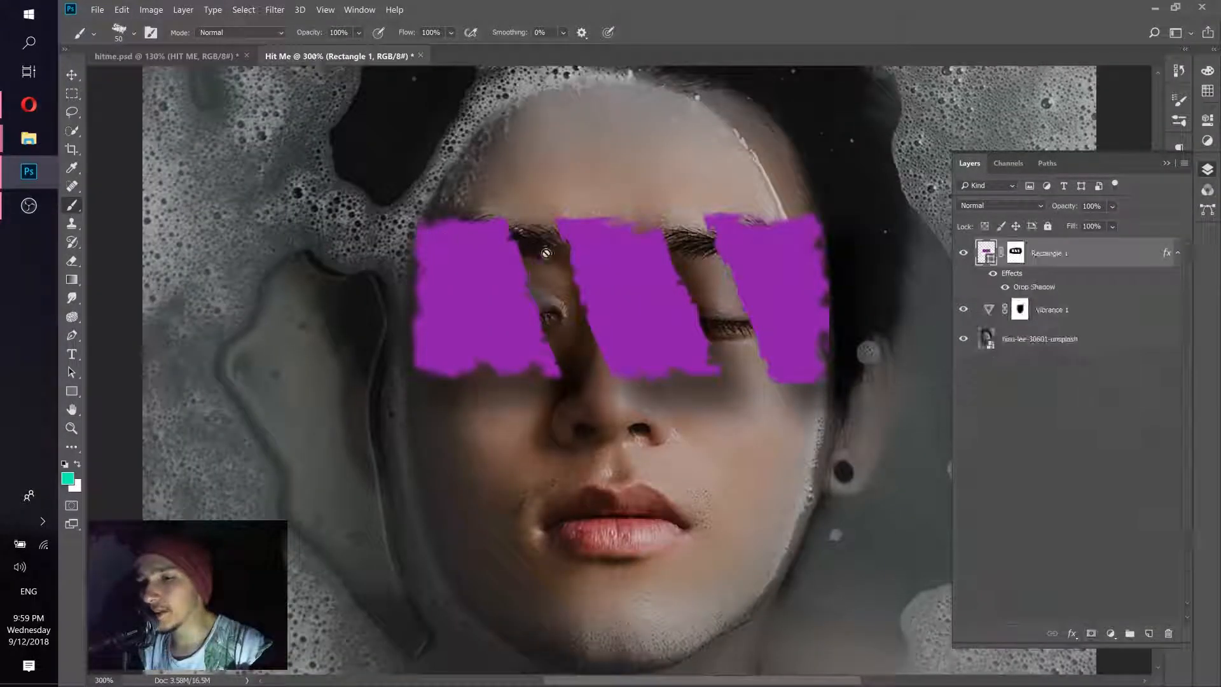
click(194, 56)
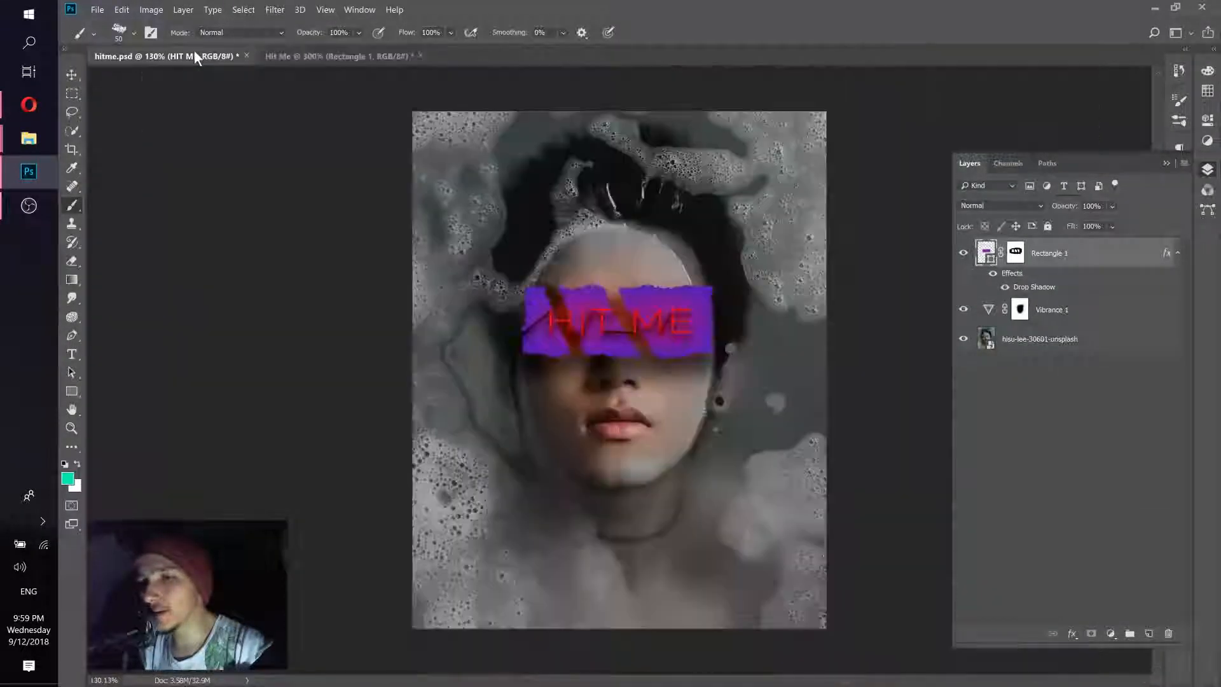
click(346, 55)
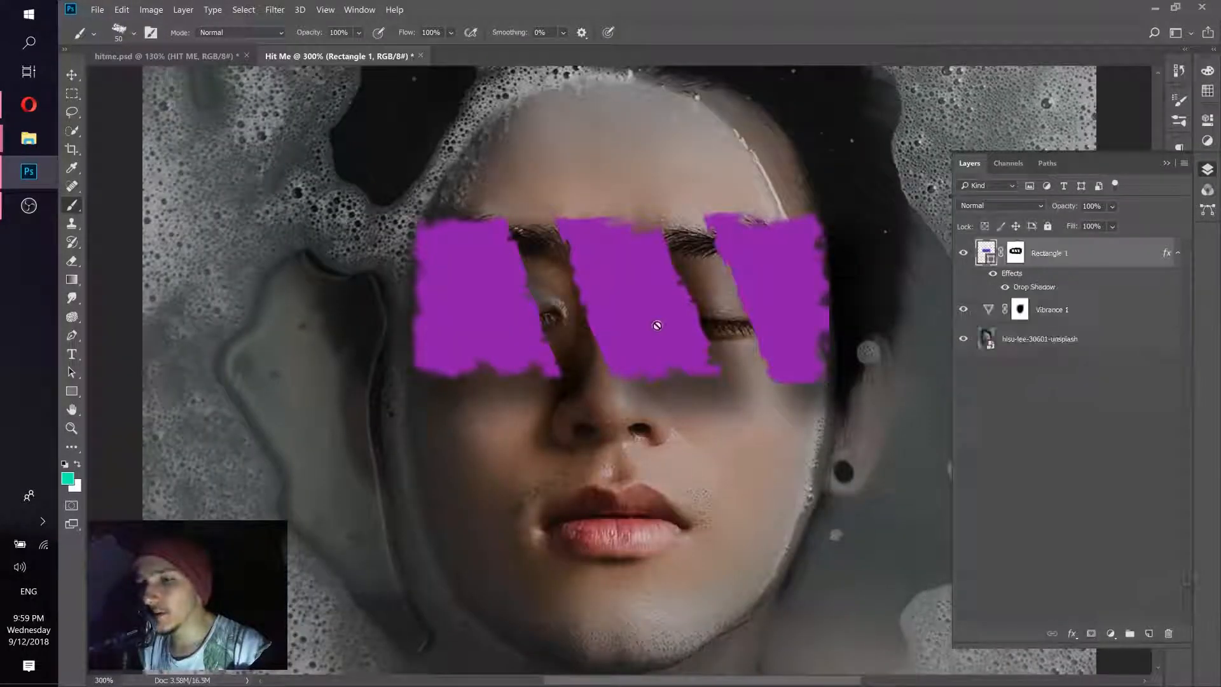
Step: Activate the Horizontal Type tool and deselect all layers in the Hit Me document
click(74, 352)
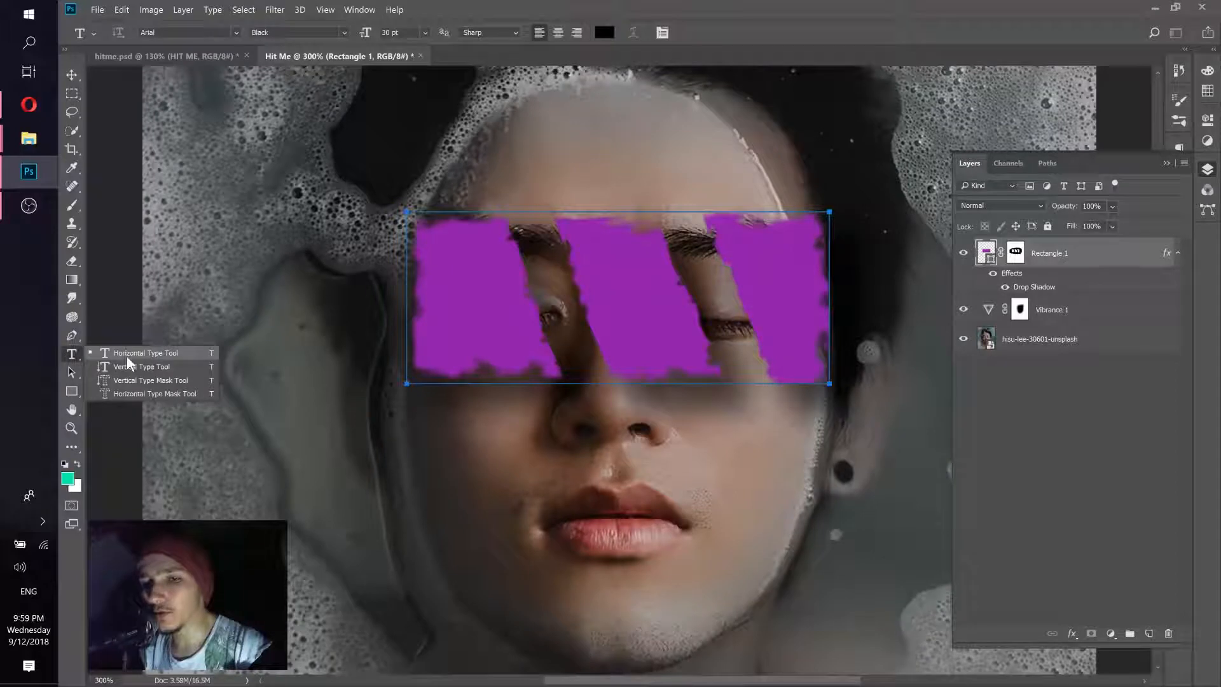
click(70, 358)
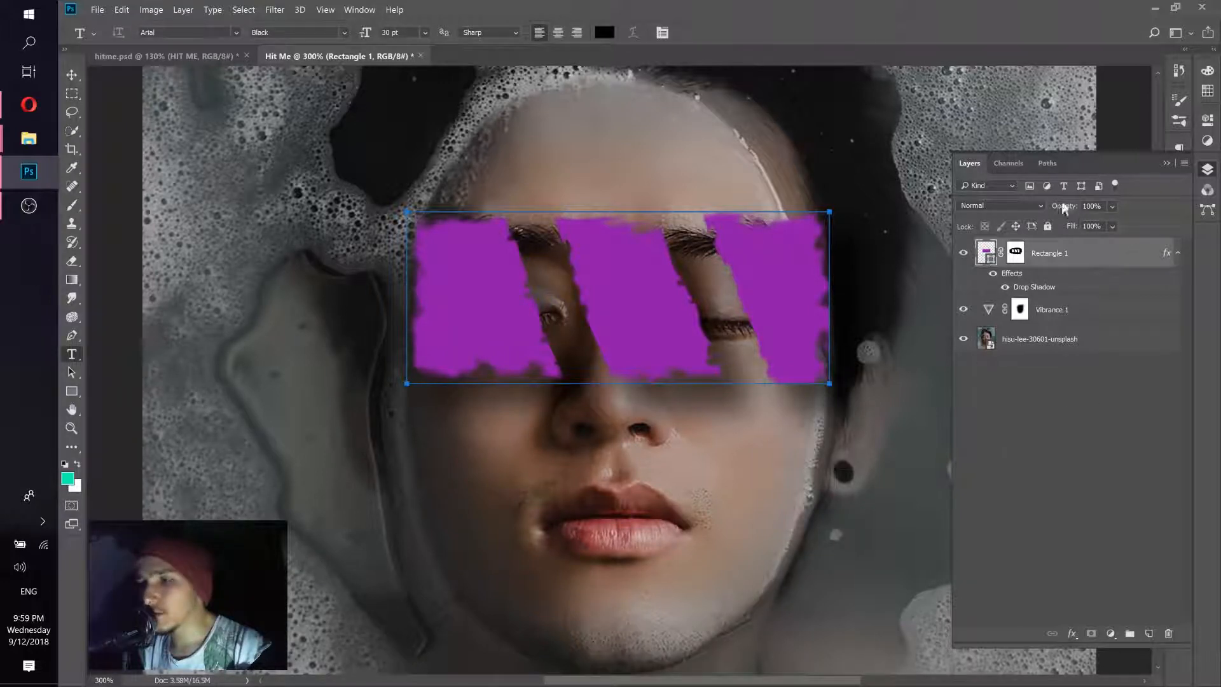
click(1078, 451)
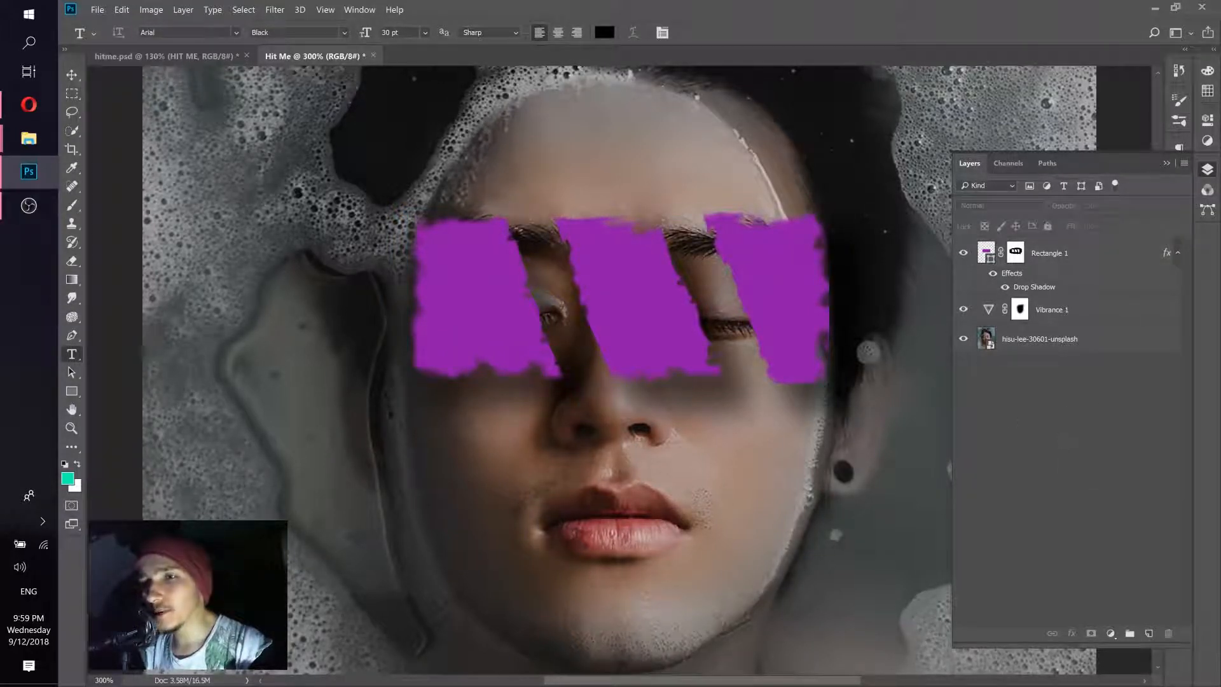
click(97, 11)
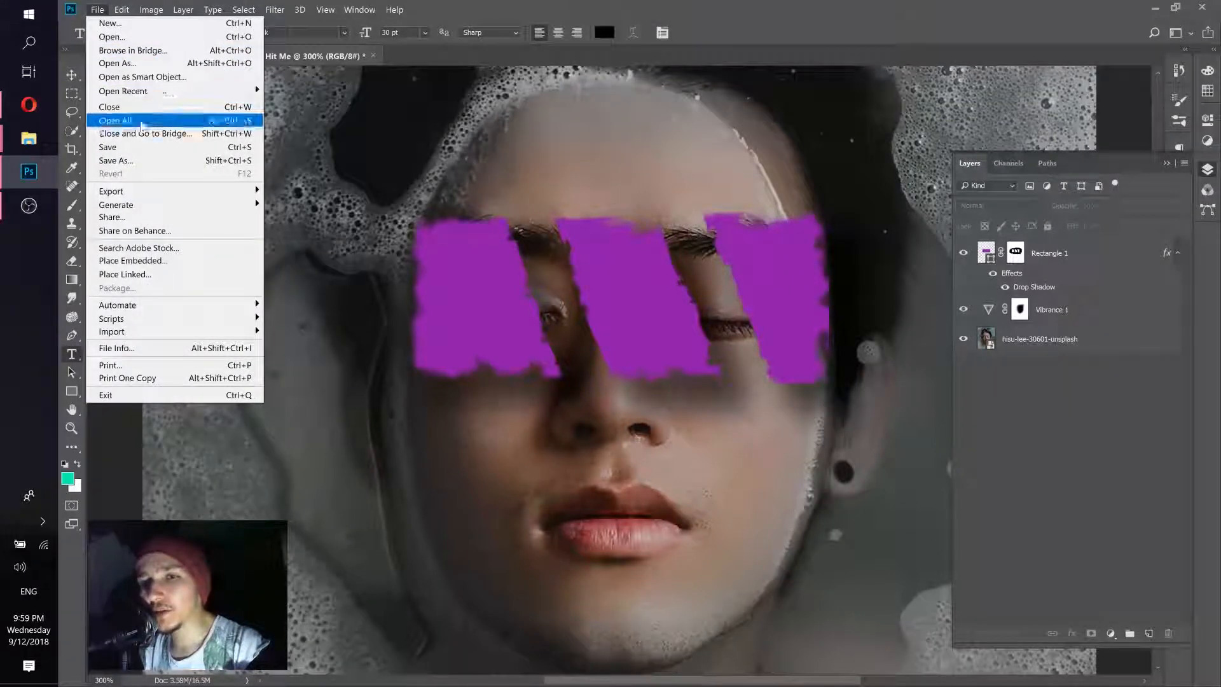
click(499, 8)
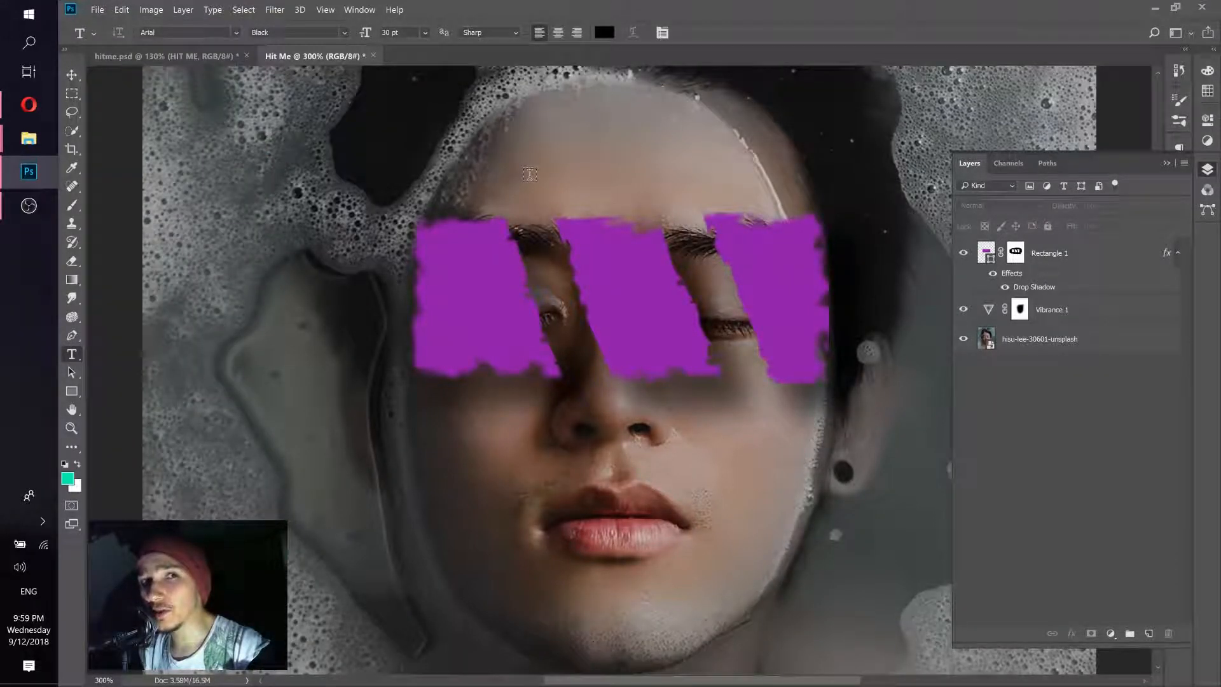